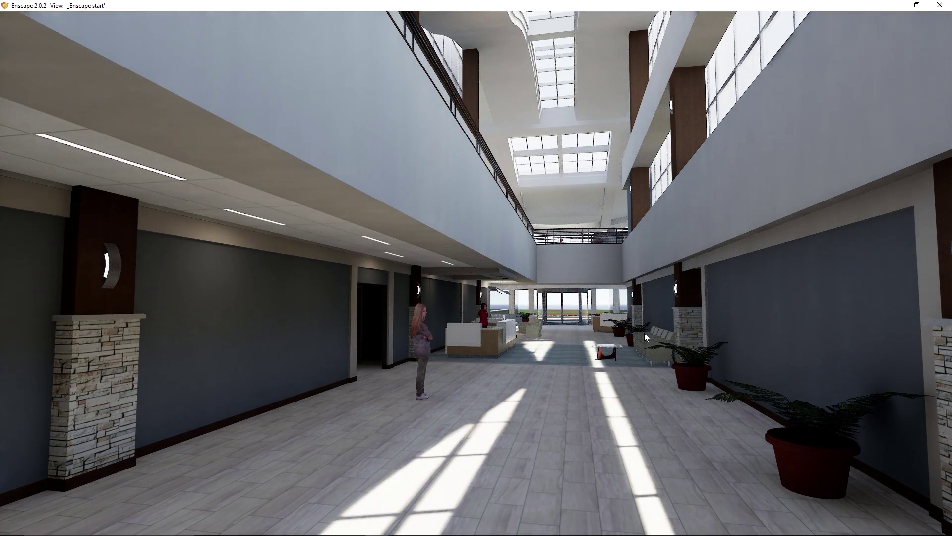
# - Walk through the two-storey lobby toward the revolving entrance door, looking at the wall sconces, ceiling lights and daylight
pyautogui.moveTo(620, 346); pyautogui.dragTo(454, 205)
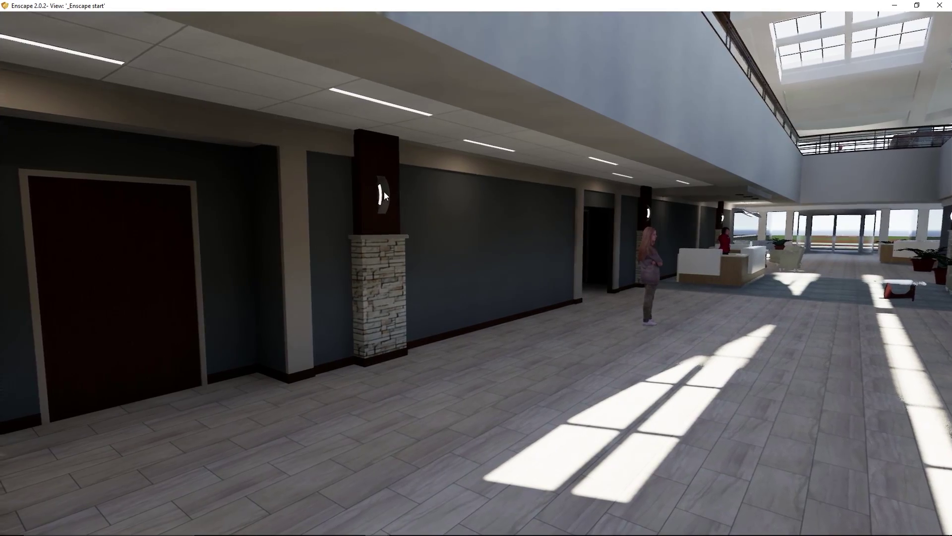
pyautogui.moveTo(384, 191); pyautogui.dragTo(670, 191)
pyautogui.press('w')
pyautogui.press('w')
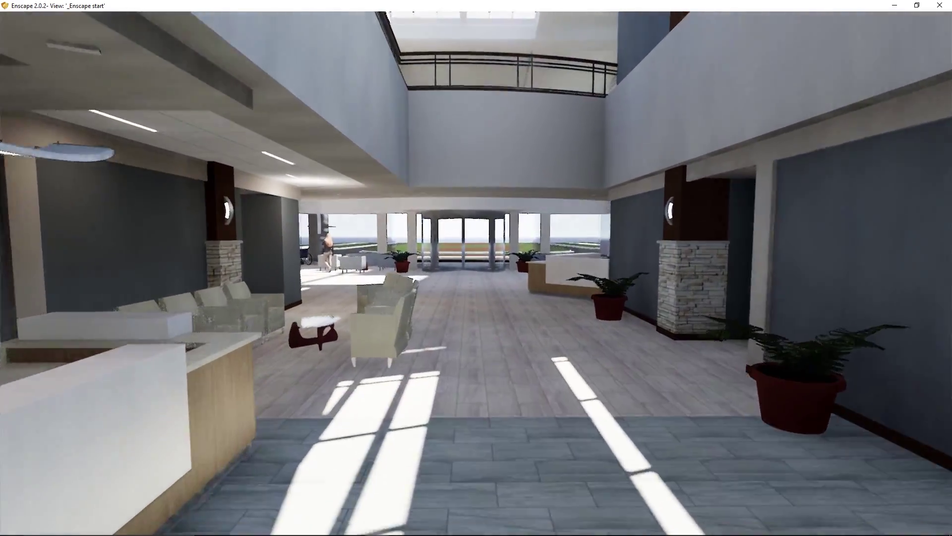
pyautogui.press('w')
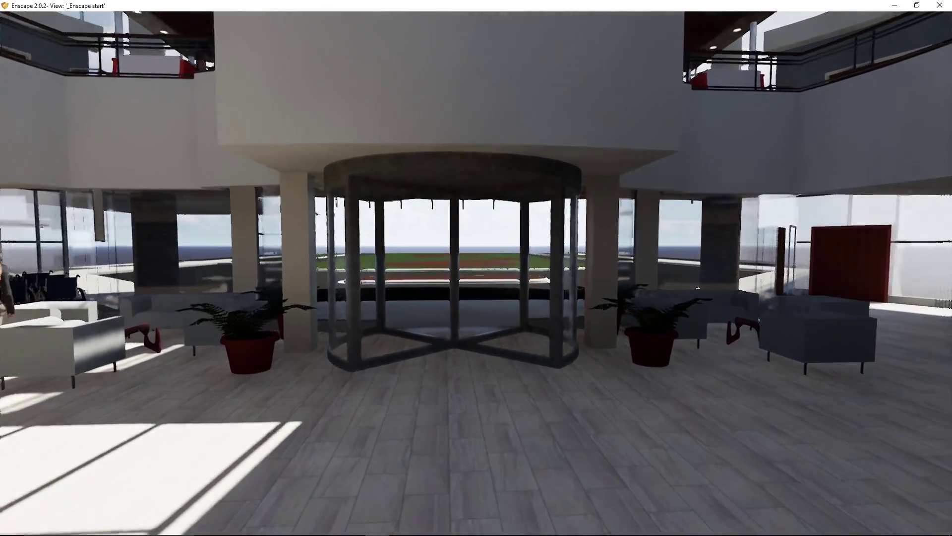
pyautogui.moveTo(671, 190); pyautogui.dragTo(823, 171)
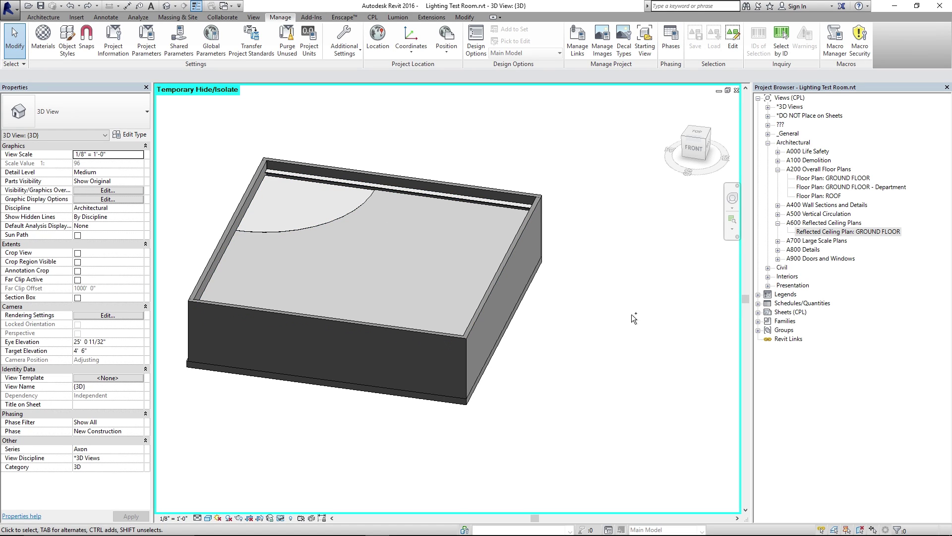
# - Reset the temporary hide/isolate in the 3D view and orbit to see the whole test room with its roof
pyautogui.press('h')
pyautogui.press('r')
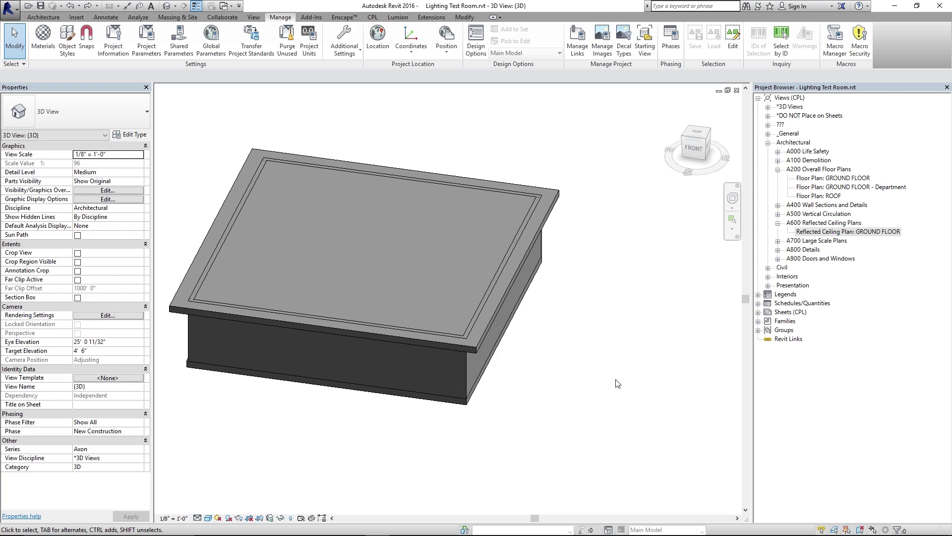
pyautogui.keyDown('shift'); pyautogui.moveTo(508, 326); pyautogui.dragTo(597, 366, button='middle'); pyautogui.keyUp('shift')
pyautogui.moveTo(623, 312); pyautogui.dragTo(626, 337, button='middle')
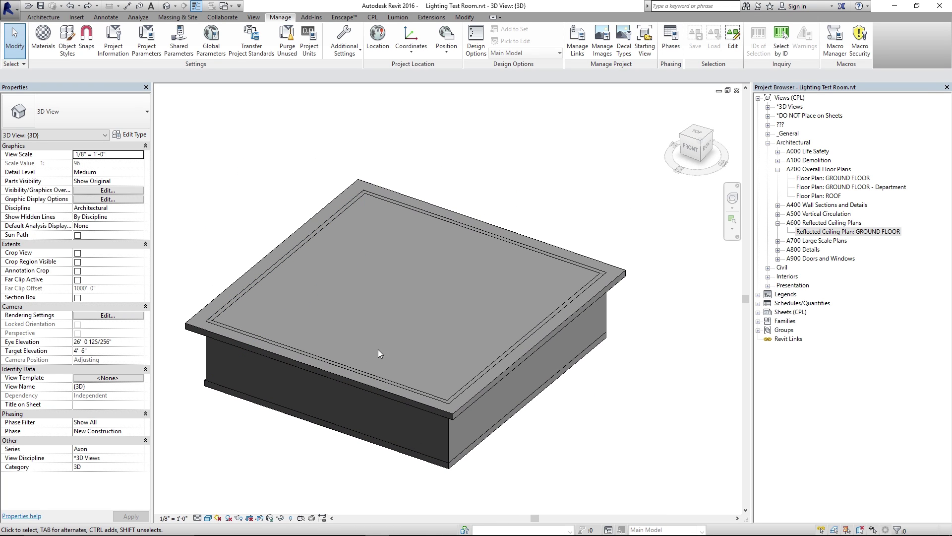
pyautogui.moveTo(622, 434); pyautogui.dragTo(635, 397, button='middle')
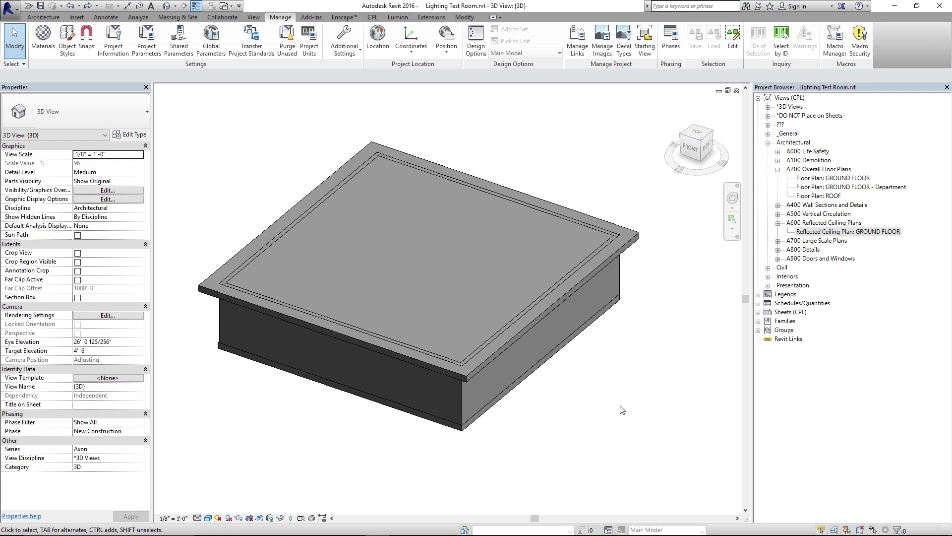
# - Open the GROUND FLOOR reflected ceiling plan and choose the 26_Troffer Light - 2x4 Parabolic type 2'x4'(4 Lamp) - 277V for component placement
pyautogui.doubleClick(839, 233)
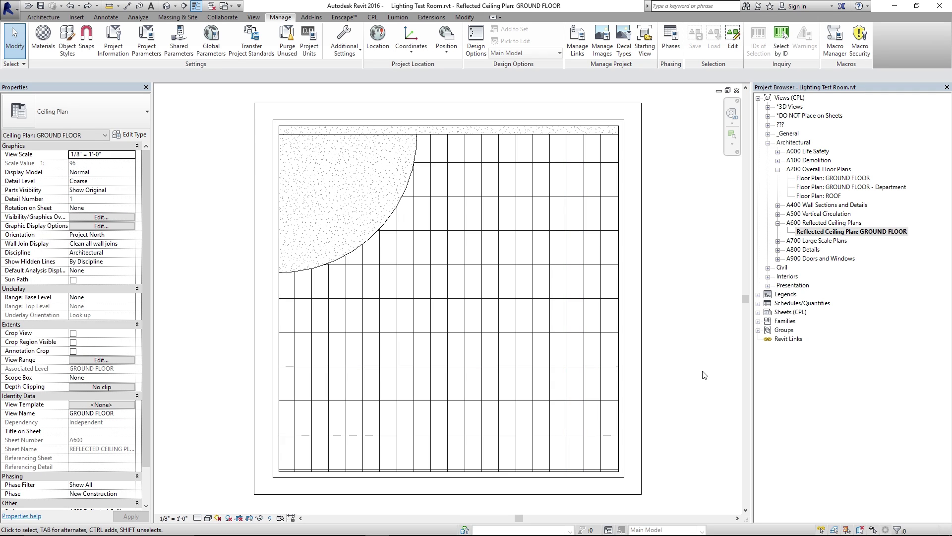
pyautogui.press('c')
pyautogui.press('m')
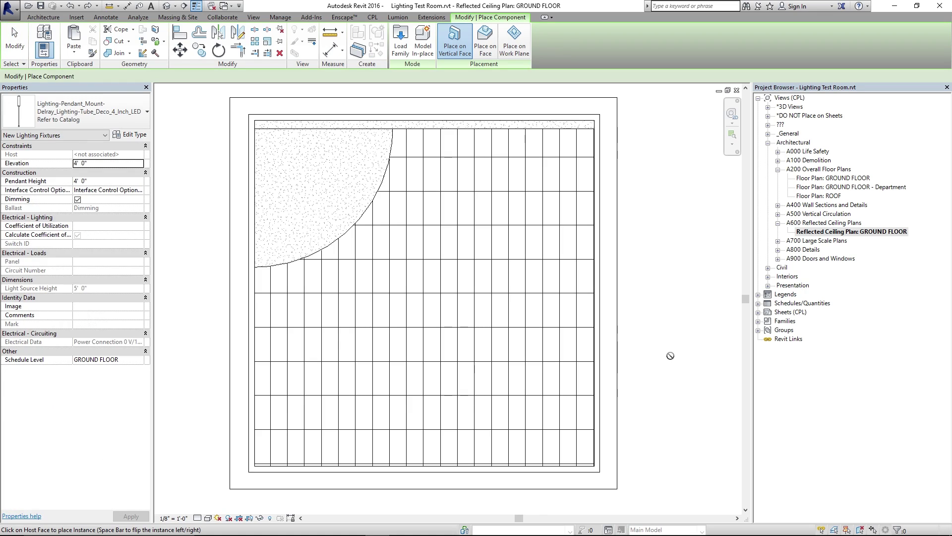
pyautogui.click(89, 117)
pyautogui.write('2x4')
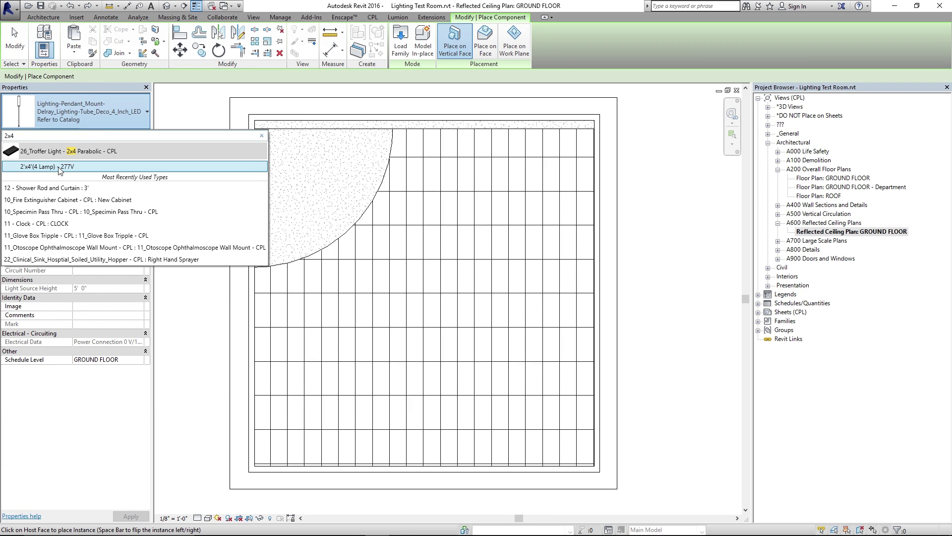
pyautogui.click(59, 166)
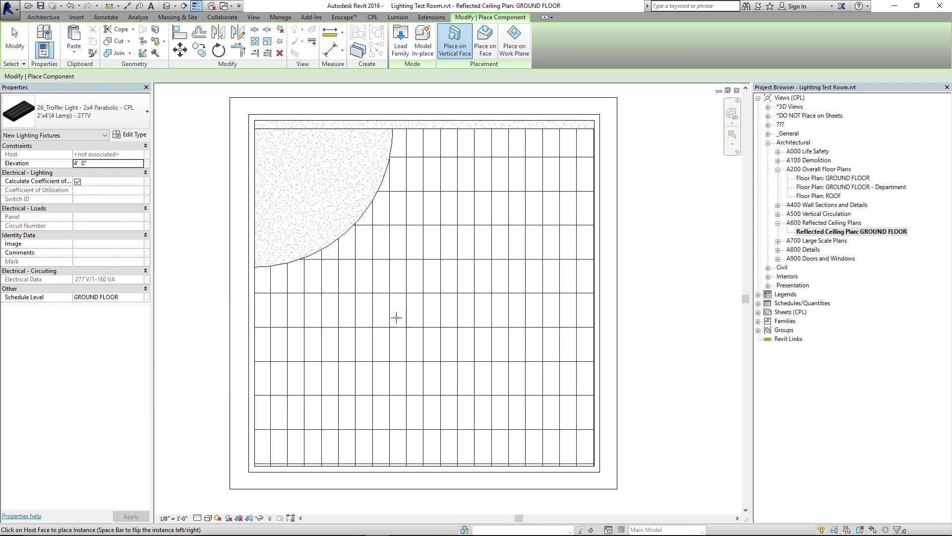
# - Place one troffer light on the face of the gridded ceiling, near the middle of the room
pyautogui.click(485, 40)
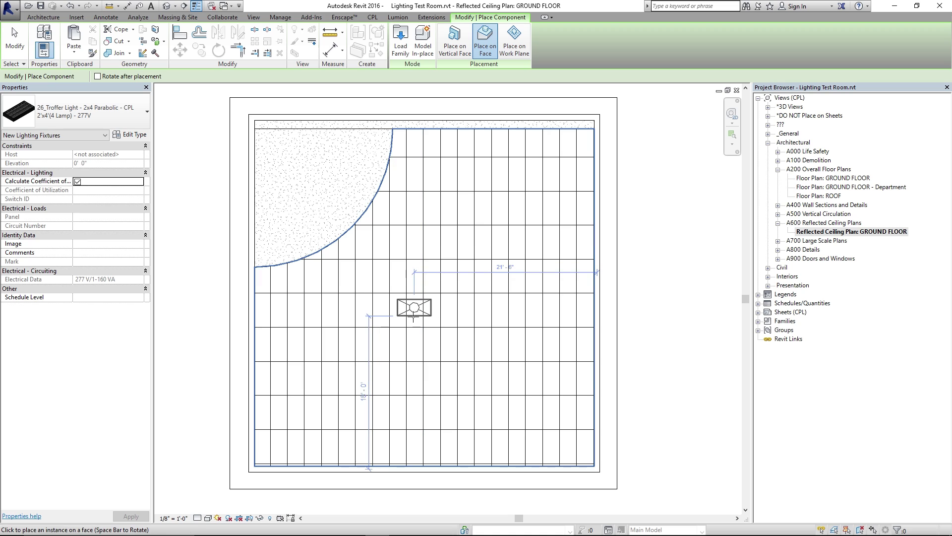
pyautogui.scroll(3, 412, 308)
pyautogui.scroll(1, 412, 308)
pyautogui.click(413, 309)
pyautogui.press('Escape')
pyautogui.press('Escape')
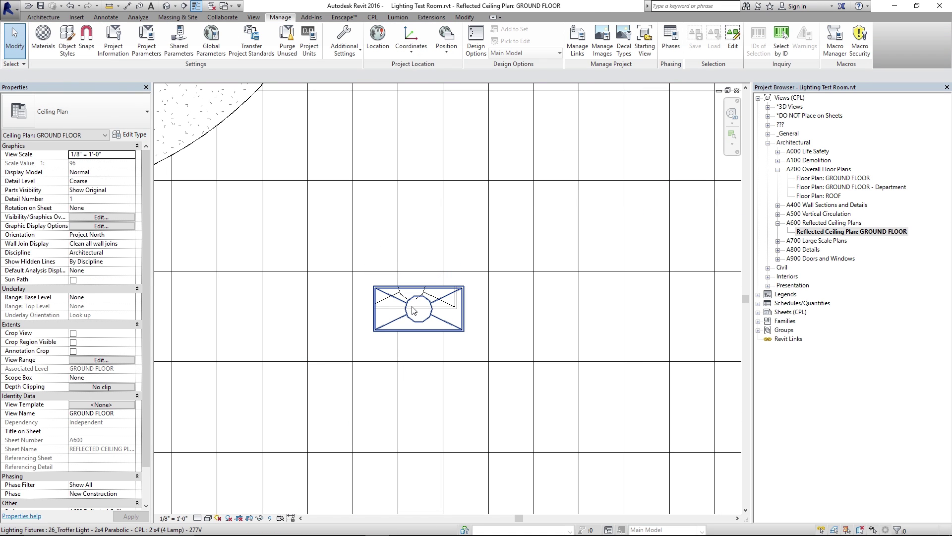
# - Rotate the placed troffer light by 90 degrees
pyautogui.click(418, 312)
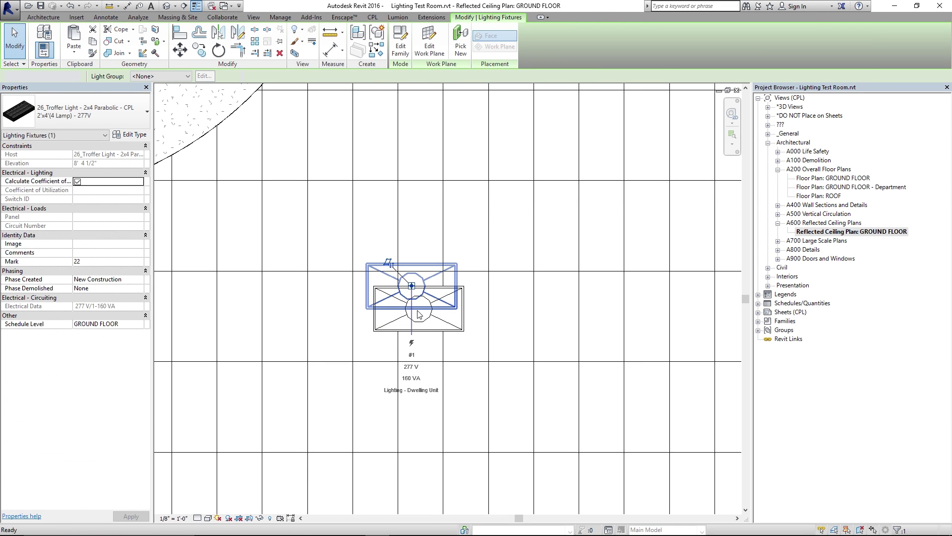
pyautogui.press('r')
pyautogui.press('o')
pyautogui.click(518, 300)
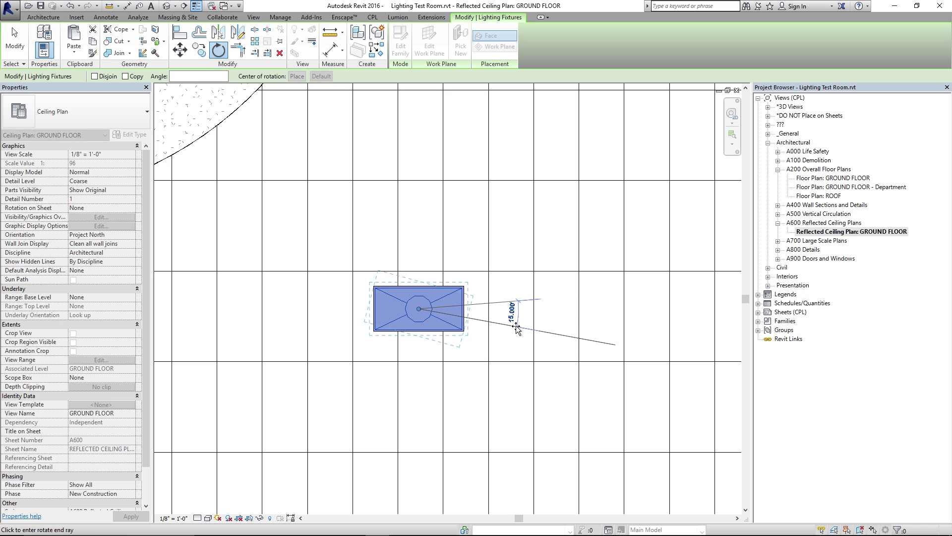
pyautogui.write('90')
pyautogui.press('Return')
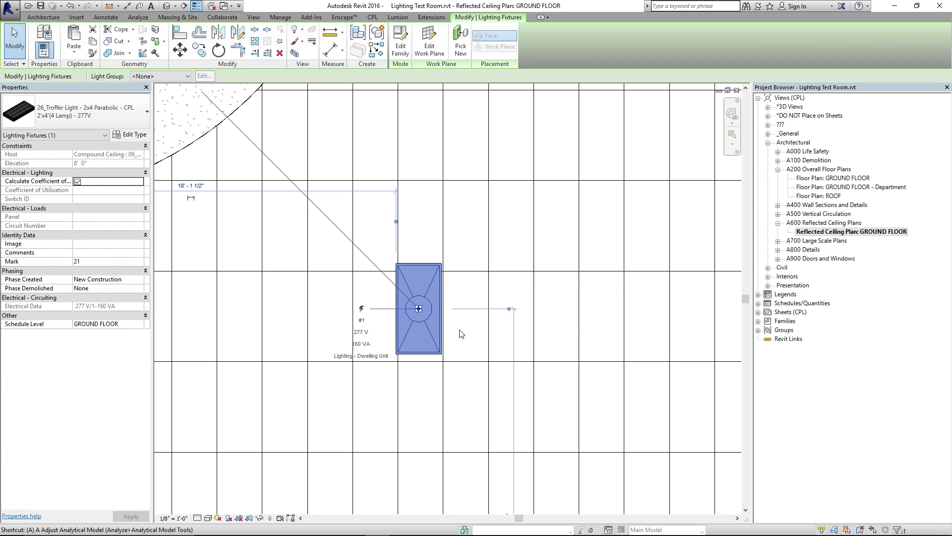
# - Align the rotated troffer's edges with the ceiling grid lines so it fills one grid cell
pyautogui.press('a')
pyautogui.press('l')
pyautogui.scroll(3, 457, 323)
pyautogui.click(425, 395)
pyautogui.click(422, 371)
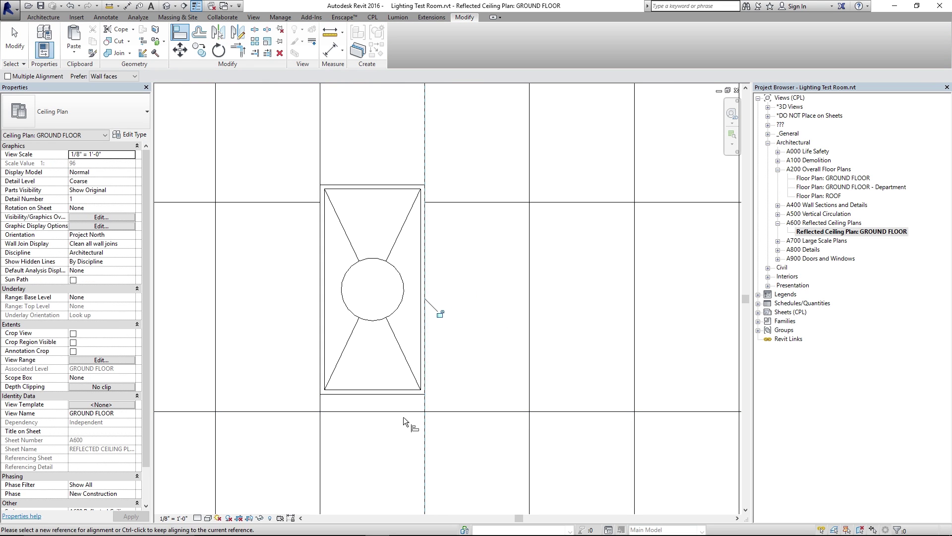
pyautogui.press('Escape')
pyautogui.scroll(-3, 403, 411)
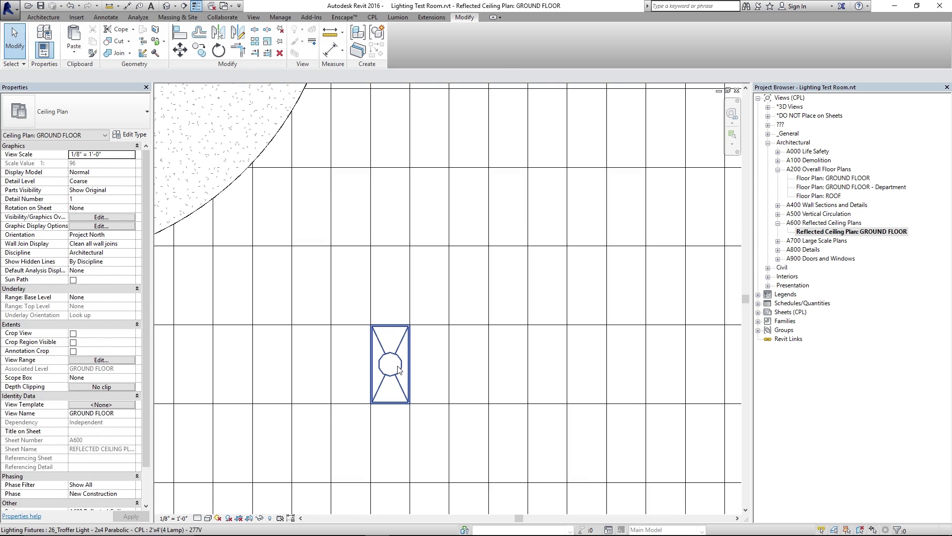
# - Copy the troffer twice along its ceiling row toward the east wall, spacing the fixtures three grid cells apart
pyautogui.click(397, 366)
pyautogui.scroll(-2, 399, 365)
pyautogui.press('m')
pyautogui.press('v')
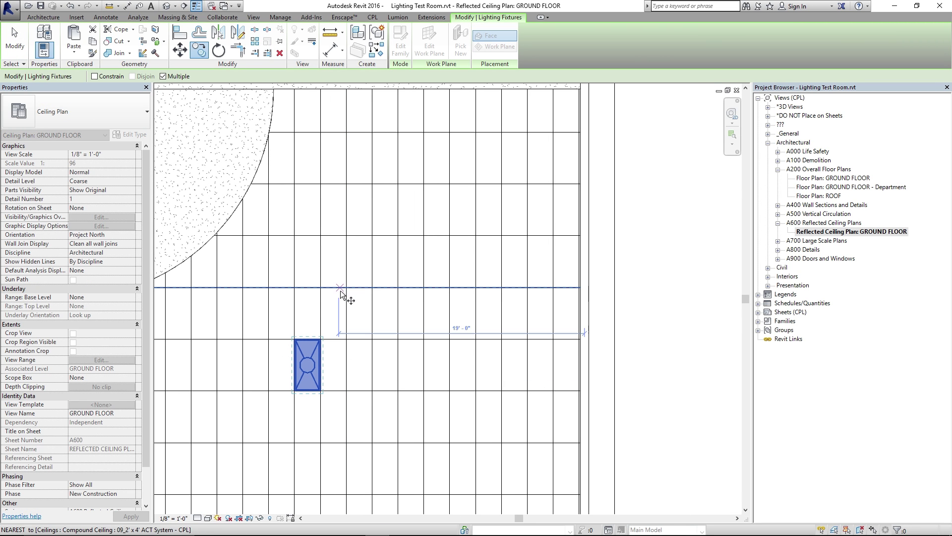
pyautogui.click(321, 304)
pyautogui.click(398, 302)
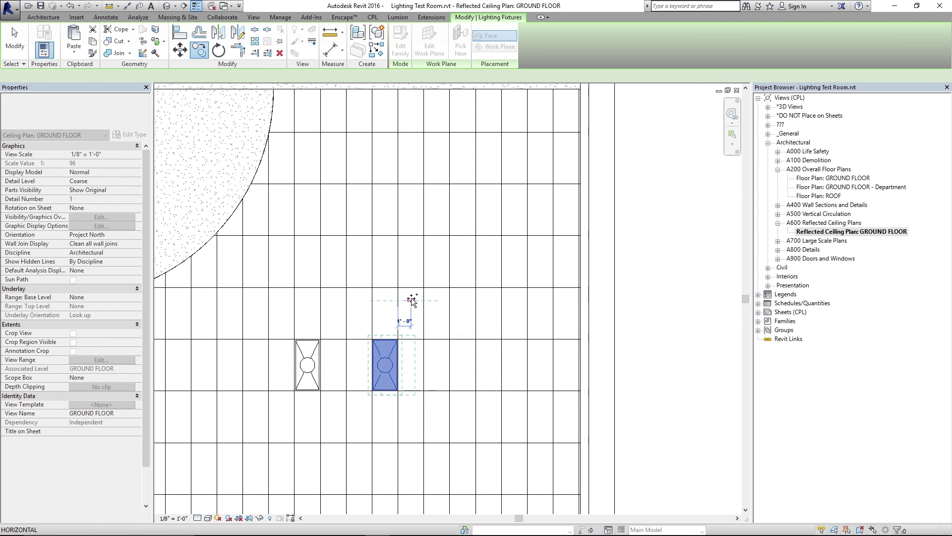
pyautogui.click(477, 300)
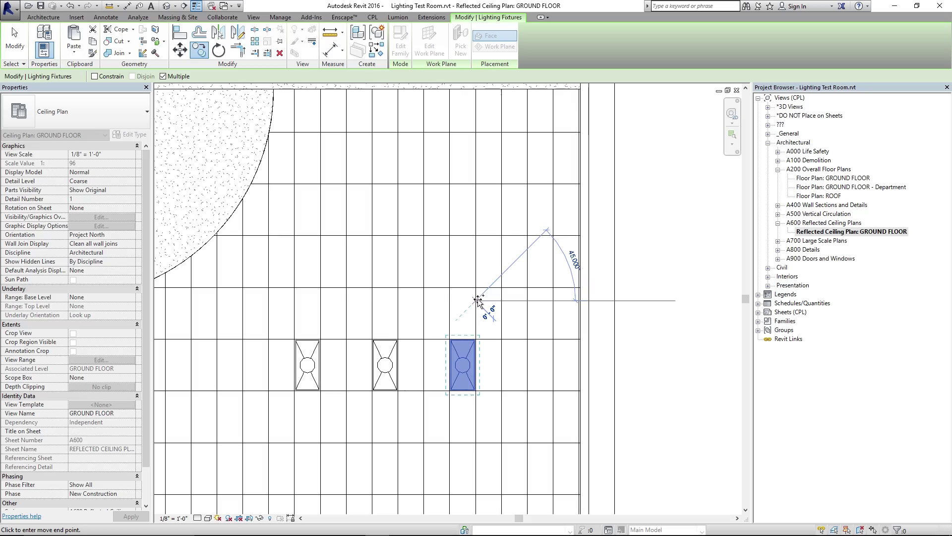
pyautogui.press('Escape')
pyautogui.press('Escape')
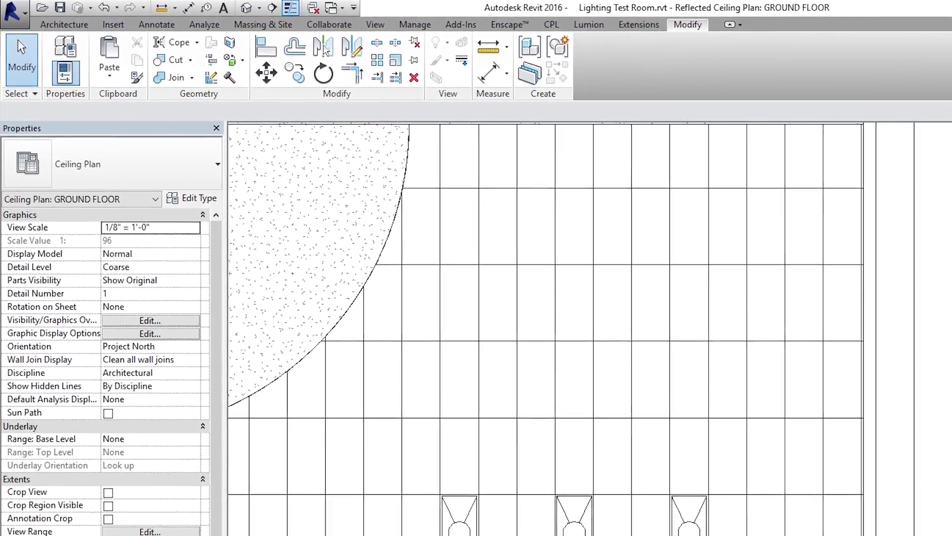
# - Set 3D View 1 as the Enscape view, start Enscape and maximize its window
pyautogui.moveTo(815, 510); pyautogui.dragTo(838, 473, button='middle')
pyautogui.scroll(-2, 837, 473)
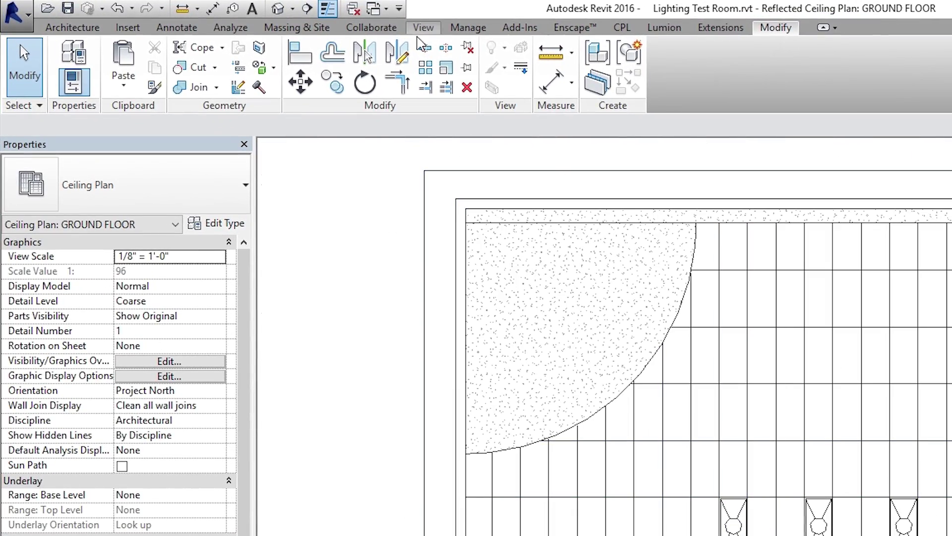
pyautogui.click(575, 28)
pyautogui.click(144, 77)
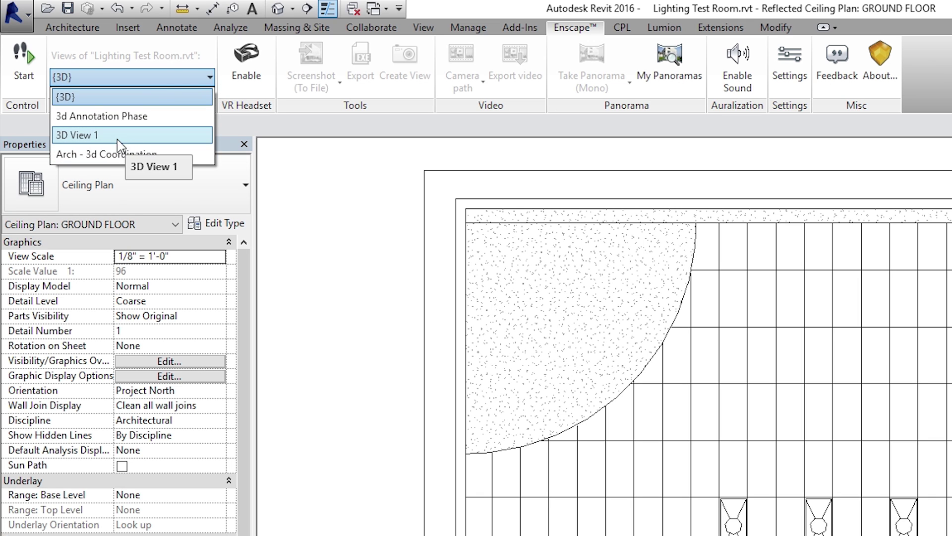
pyautogui.click(119, 136)
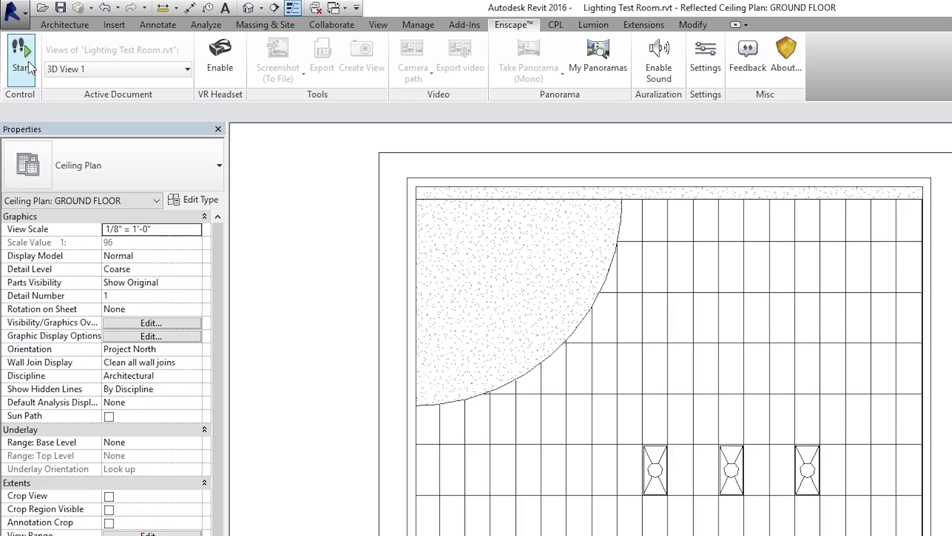
pyautogui.click(35, 75)
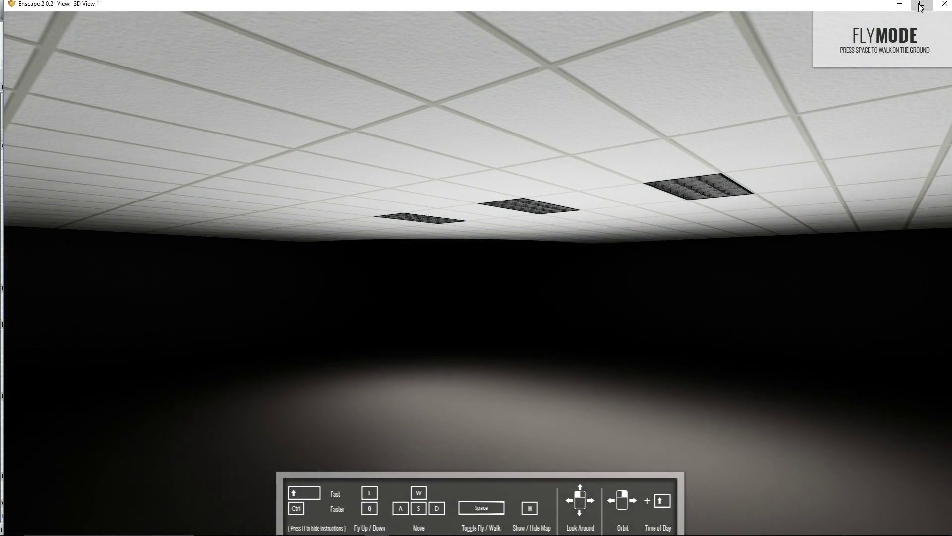
pyautogui.click(922, 4)
# - Fly up to the ceiling troffers to inspect their lamps, then descend to view how they light the room
pyautogui.moveTo(529, 297); pyautogui.dragTo(566, 335)
pyautogui.press('w')
pyautogui.press('e')
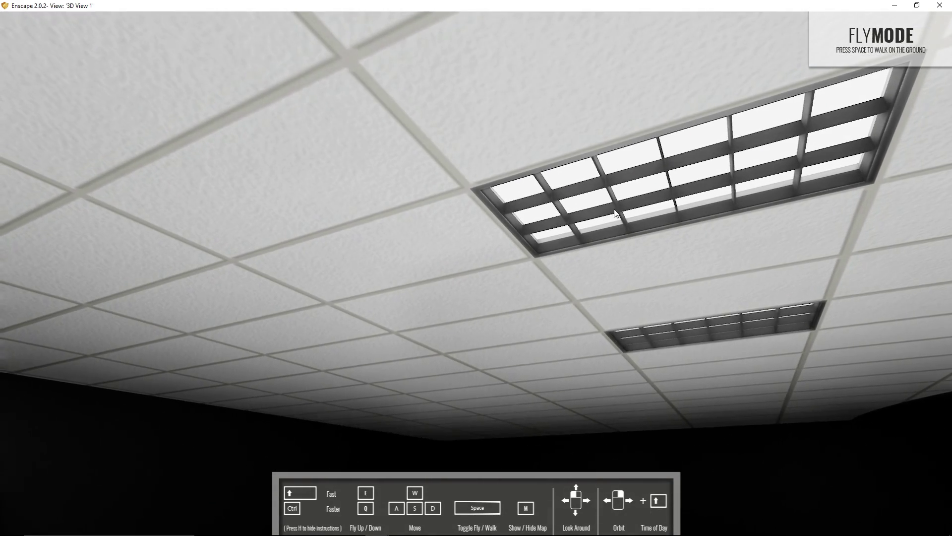
pyautogui.moveTo(617, 214); pyautogui.dragTo(55, 211)
pyautogui.press('q')
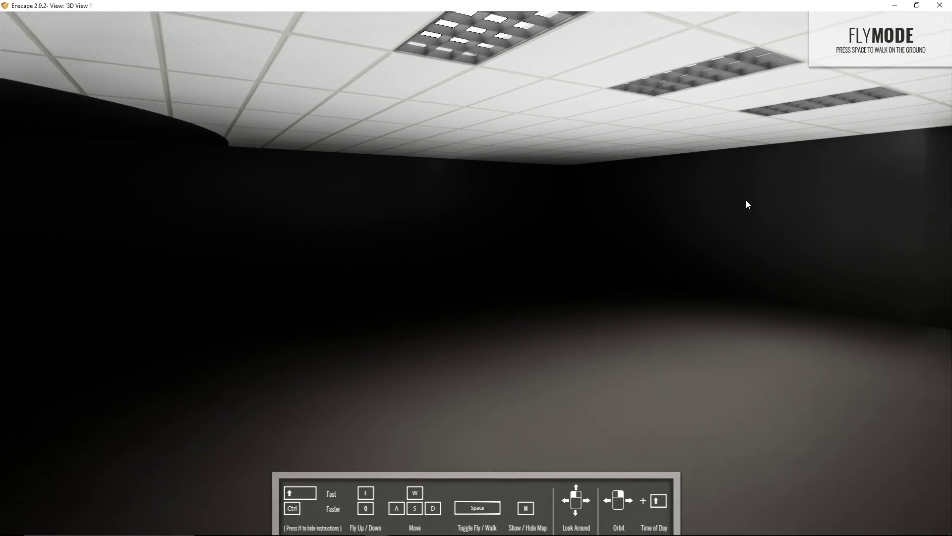
# - Examine the room's walls and curved ceiling portion, switching to walk mode to view the lighting from the floor
pyautogui.moveTo(748, 204); pyautogui.dragTo(950, 208)
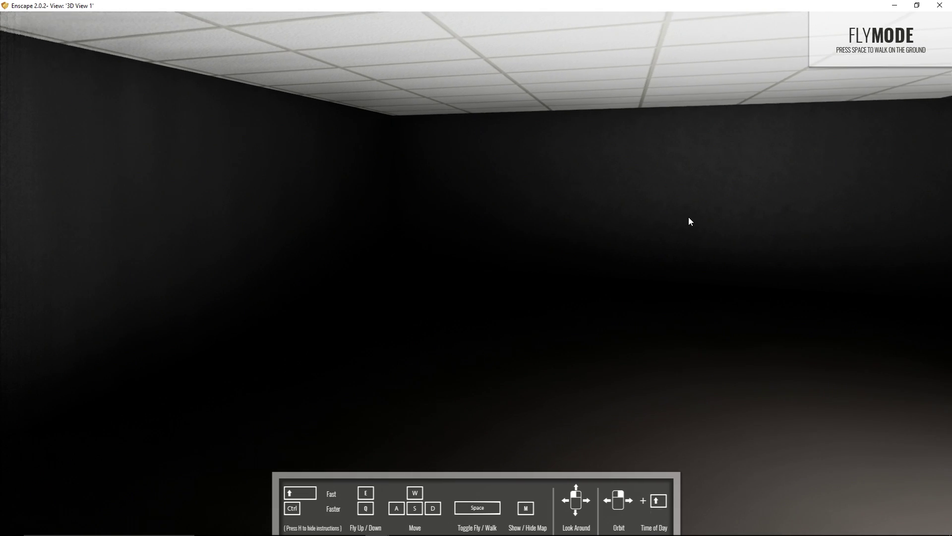
pyautogui.moveTo(689, 221); pyautogui.dragTo(638, 214)
pyautogui.press('space')
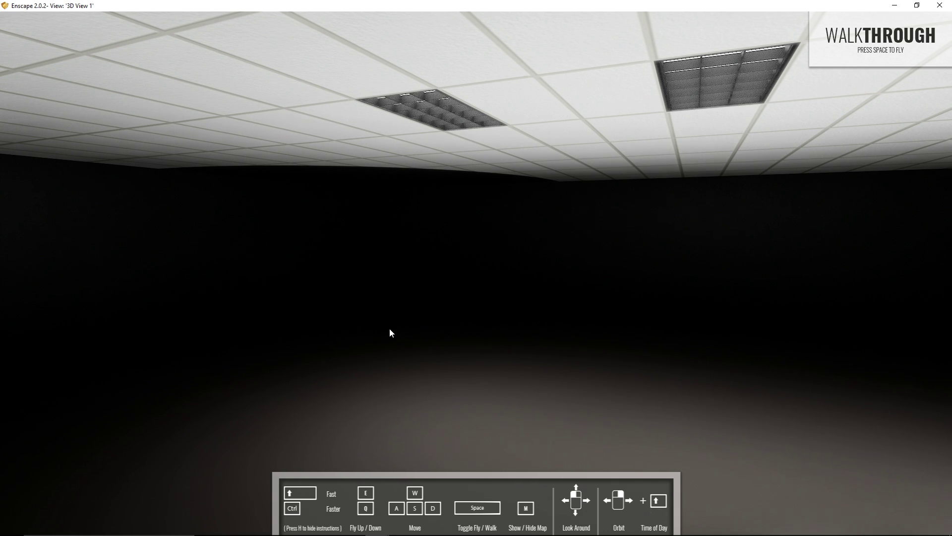
pyautogui.press('w')
pyautogui.moveTo(389, 328); pyautogui.dragTo(447, 329)
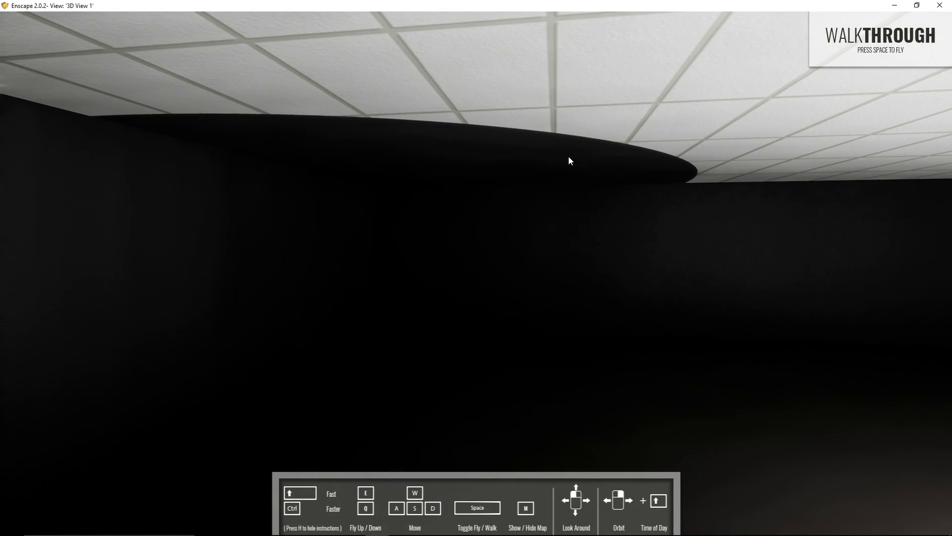
# - Return to Revit and choose the Trybeca Round Trim 150 mm 12W BCOEO Embossed matt white lighting fixture for component placement
pyautogui.click(894, 5)
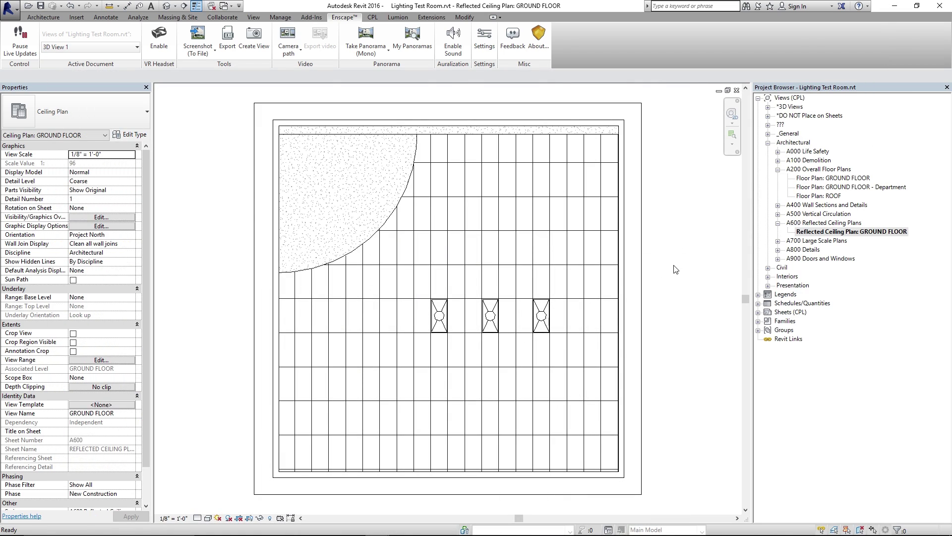
pyautogui.press('m')
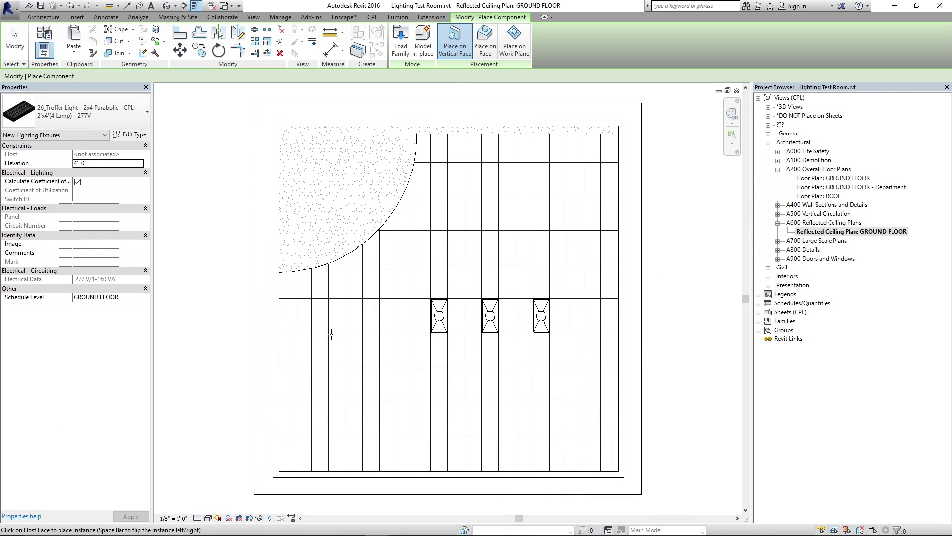
pyautogui.click(100, 124)
pyautogui.write('rec')
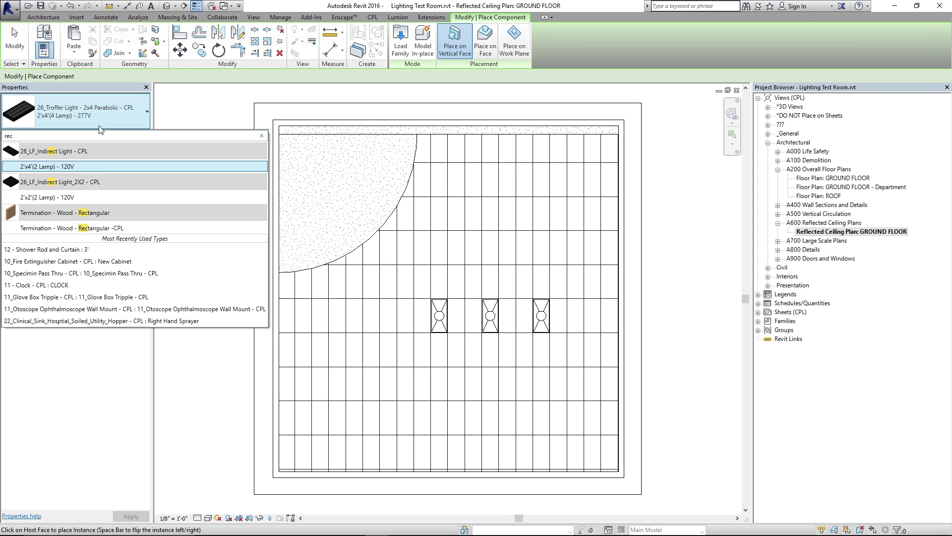
pyautogui.press('BackSpace')
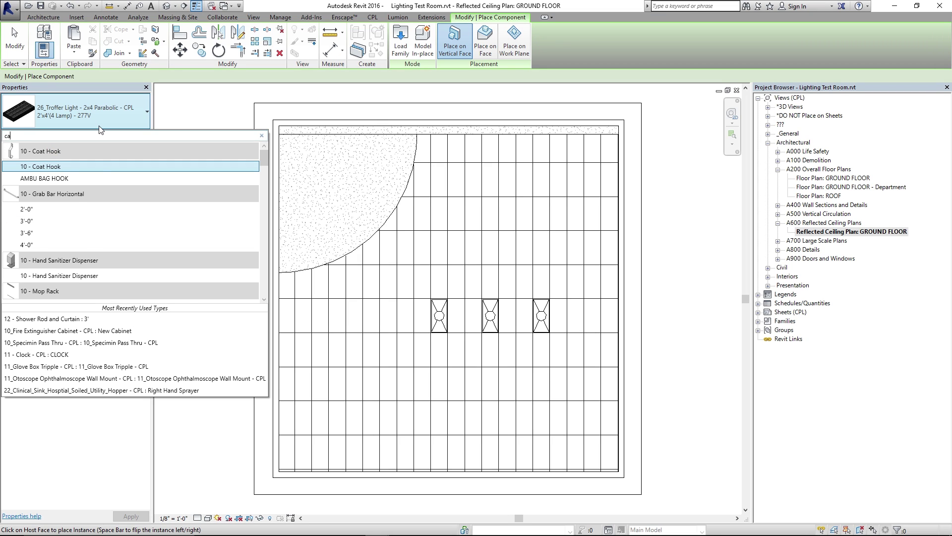
pyautogui.scroll(-3, 106, 258)
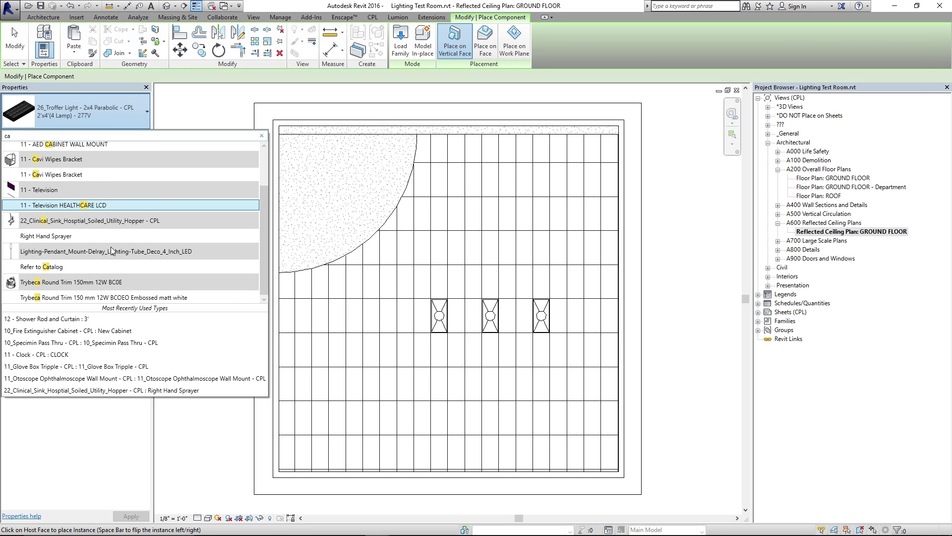
pyautogui.click(99, 297)
# - Place four round downlights in the curved ceiling portion, spaced along the inside of its arc edge
pyautogui.scroll(3, 340, 240)
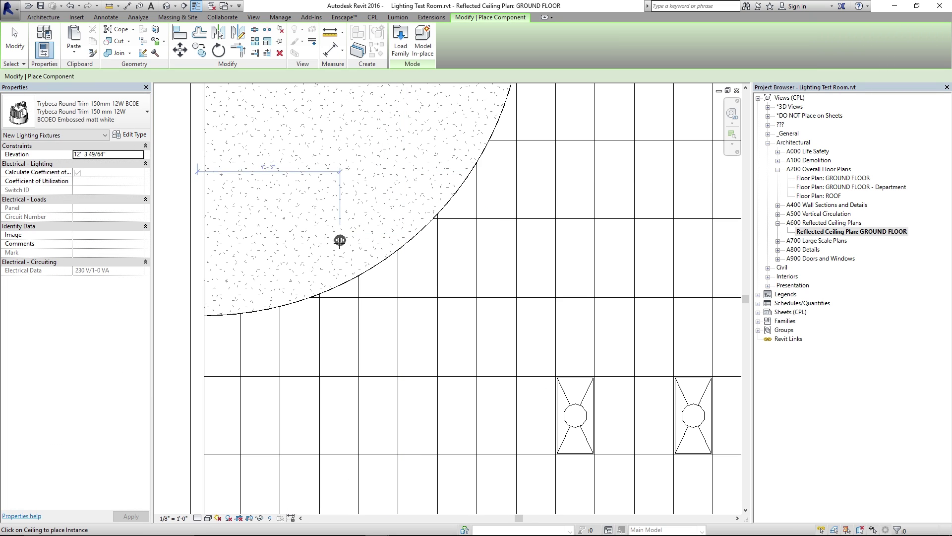
pyautogui.scroll(2, 339, 240)
pyautogui.click(329, 259)
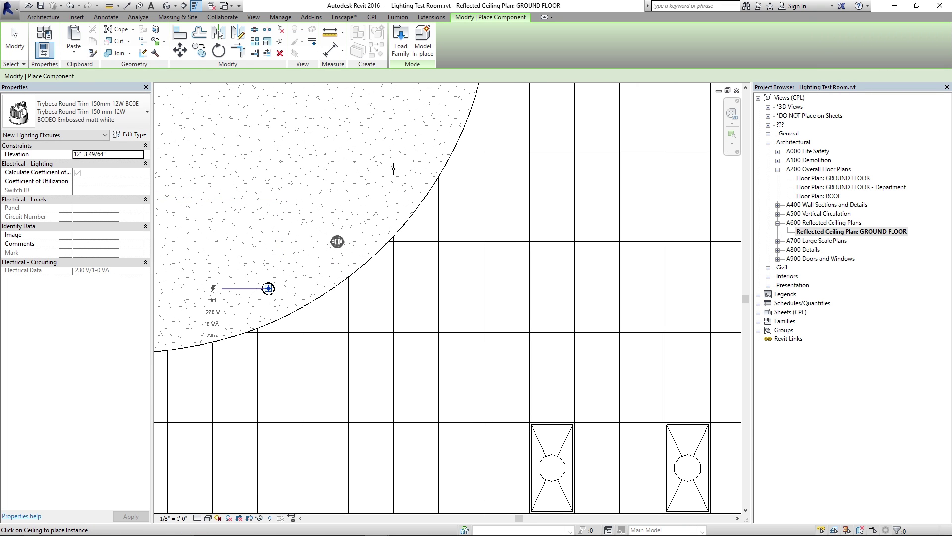
pyautogui.click(440, 103)
pyautogui.press('Escape')
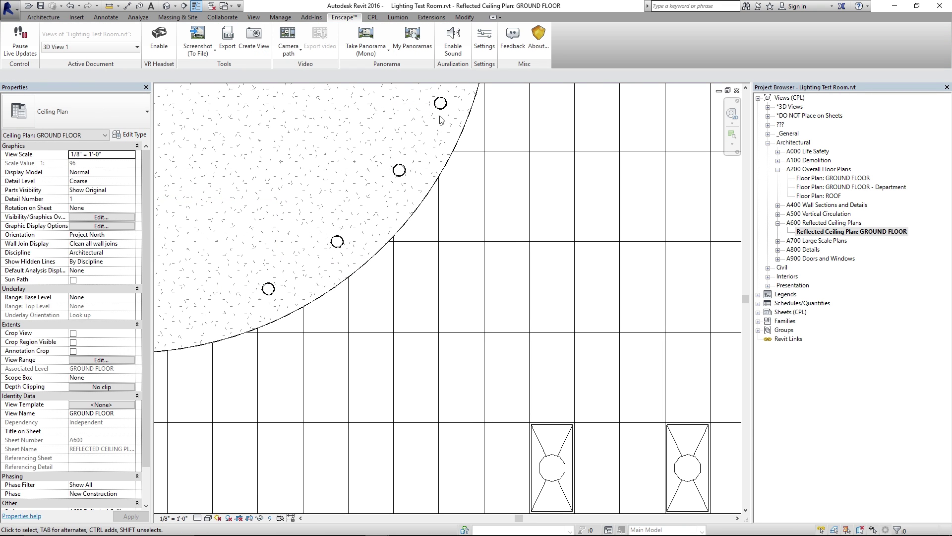
# - Delete the three troffer lights from the grid ceiling
pyautogui.scroll(-4, 332, 233)
pyautogui.scroll(3, 527, 278)
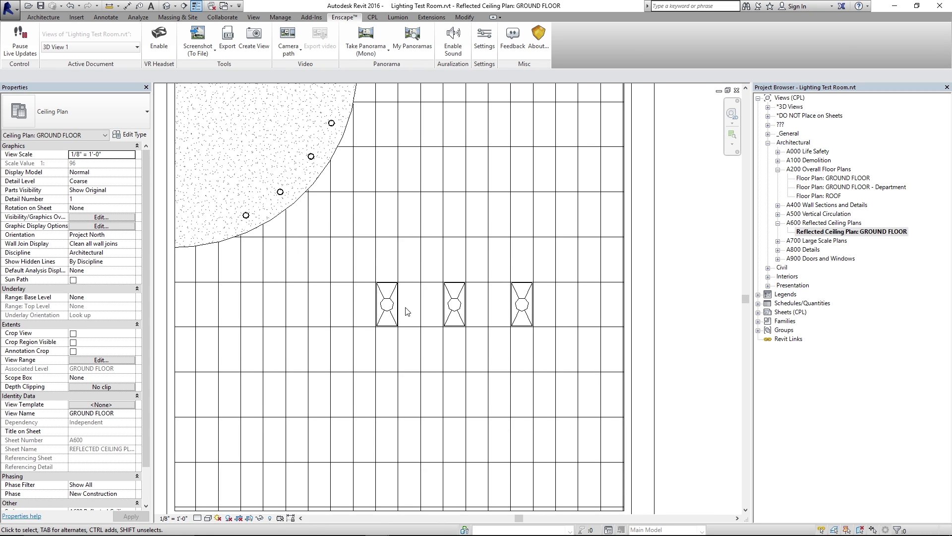
pyautogui.click(387, 304)
pyautogui.keyDown('ctrl'); pyautogui.click(448, 300); pyautogui.keyUp('ctrl')
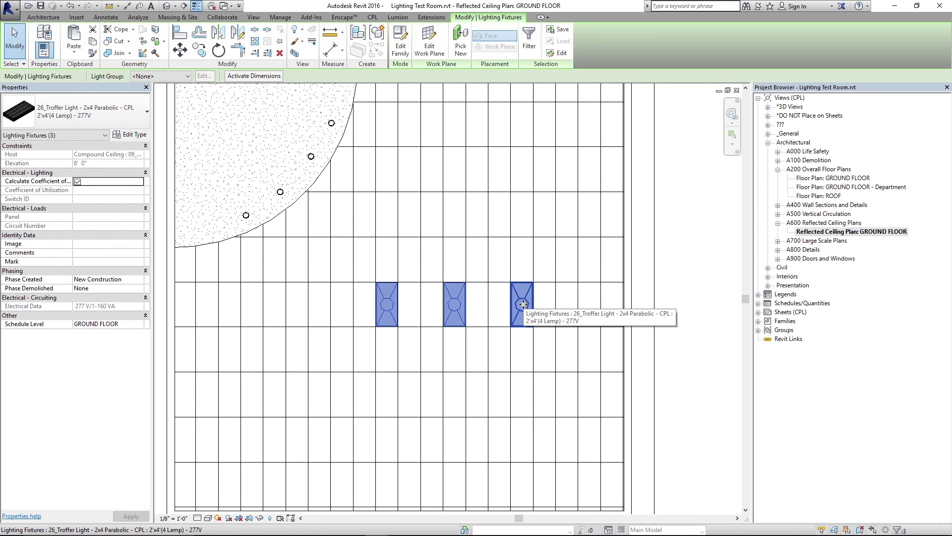
pyautogui.press('Delete')
pyautogui.moveTo(477, 244); pyautogui.dragTo(509, 301, button='middle')
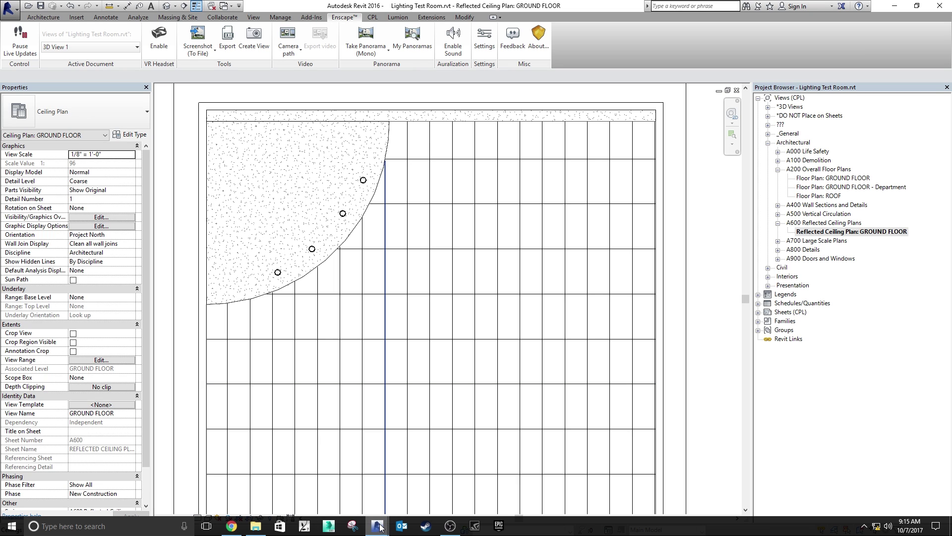
# - Switch to the Enscape window and examine the four downlights and how they light the curved ceiling and room
pyautogui.moveTo(380, 526)
pyautogui.click(408, 475)
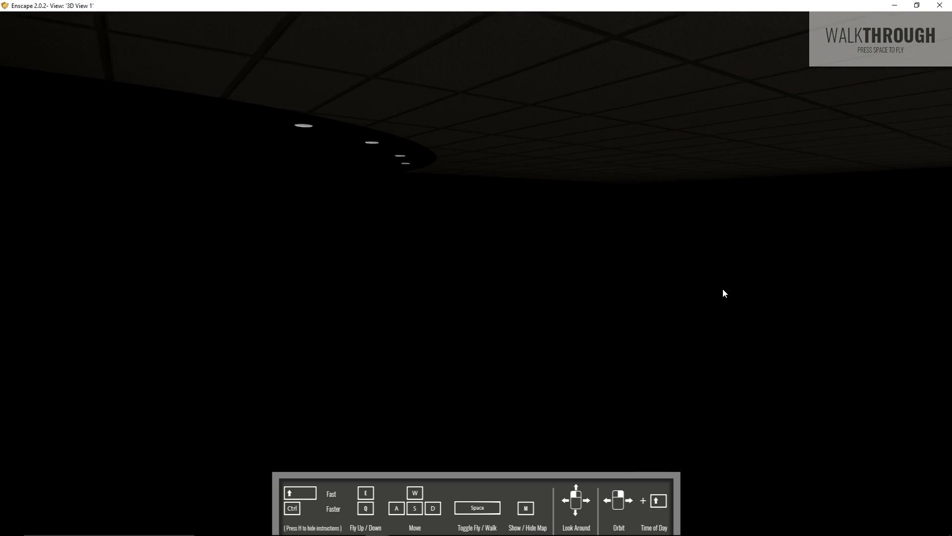
pyautogui.press('w')
pyautogui.moveTo(722, 288); pyautogui.dragTo(660, 218)
pyautogui.press('w')
pyautogui.press('w')
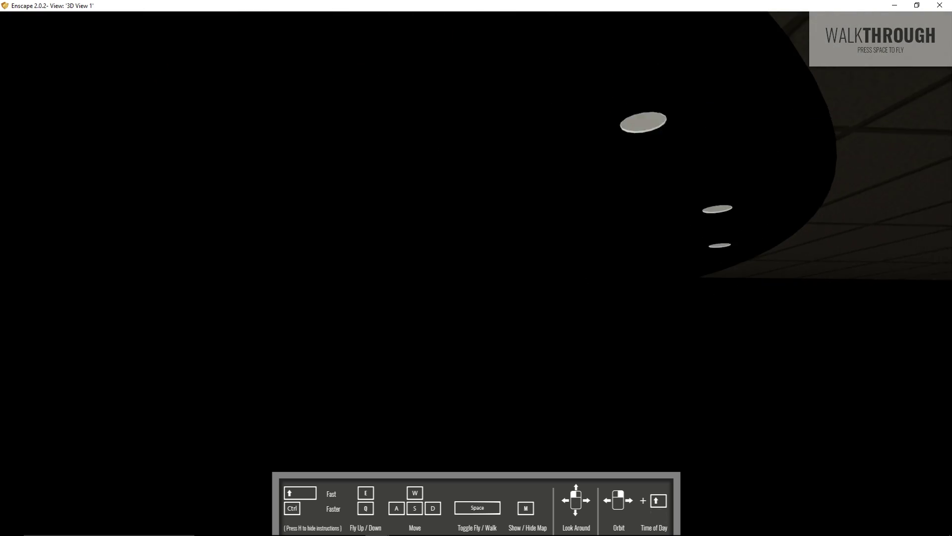
pyautogui.press('w')
pyautogui.moveTo(907, 357); pyautogui.dragTo(489, 87)
pyautogui.press('space')
pyautogui.press('space')
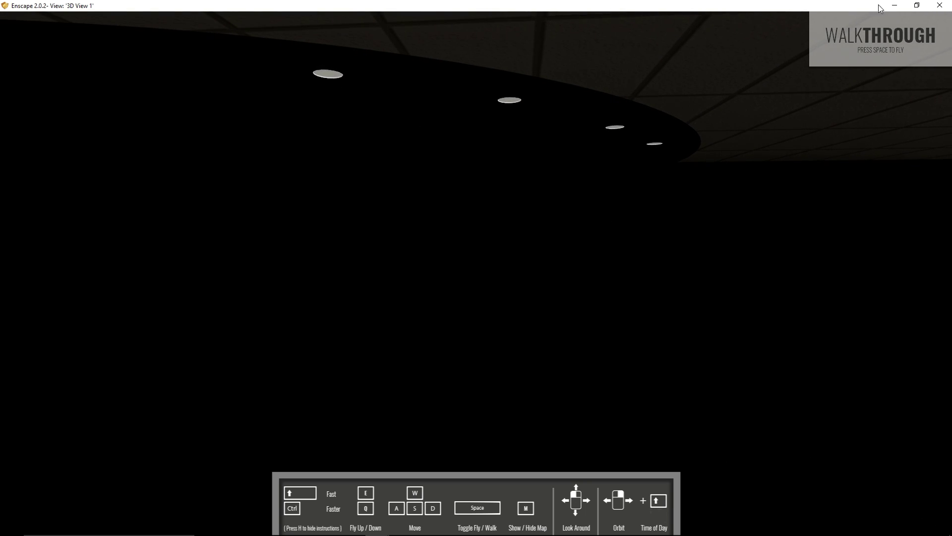
# - Return to Revit's reflected ceiling plan and open the lowest downlight's family for editing, viewing the fixture in 3D
pyautogui.click(888, 7)
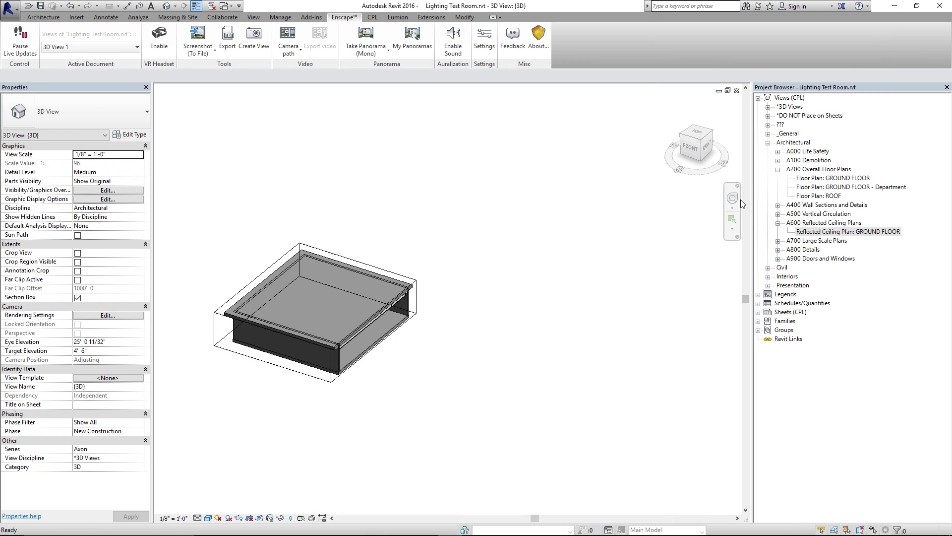
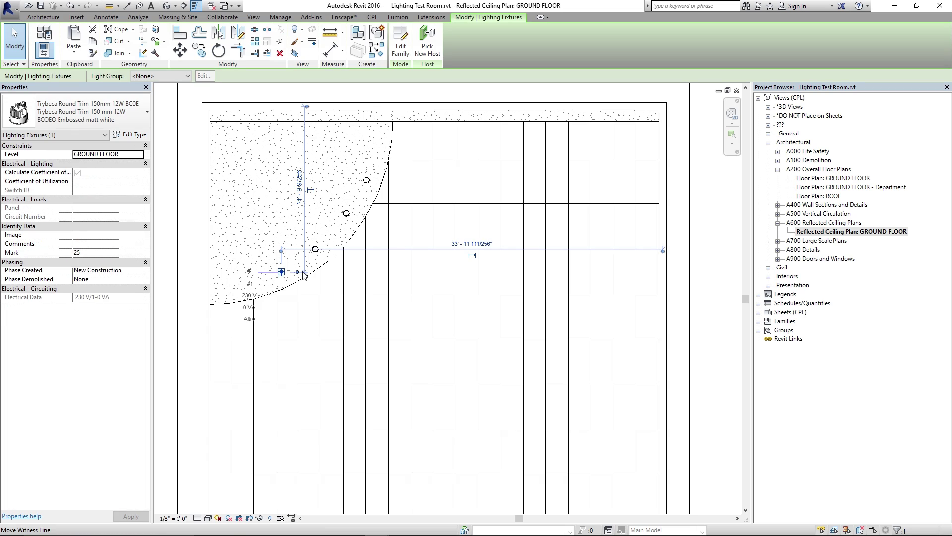
pyautogui.click(401, 40)
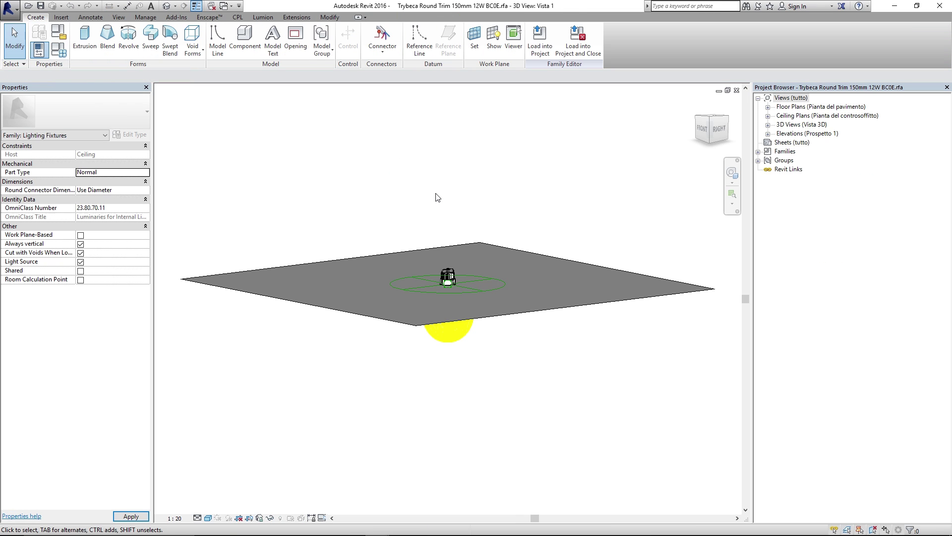
pyautogui.keyDown('shift'); pyautogui.moveTo(478, 204); pyautogui.dragTo(602, 270, button='middle'); pyautogui.keyUp('shift')
pyautogui.scroll(2, 481, 237)
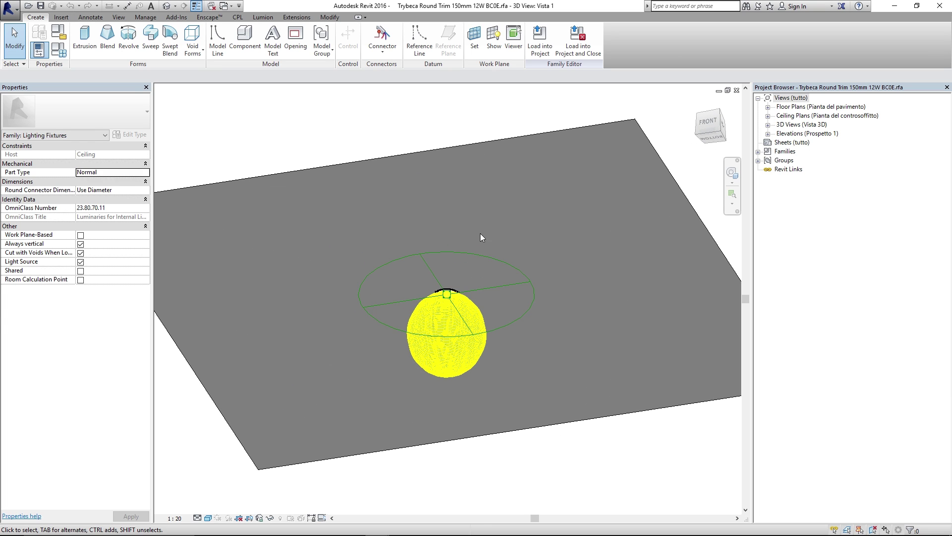
# - Temporarily hide the fixture's light source in the family's 3D view to expose its underside
pyautogui.click(473, 353)
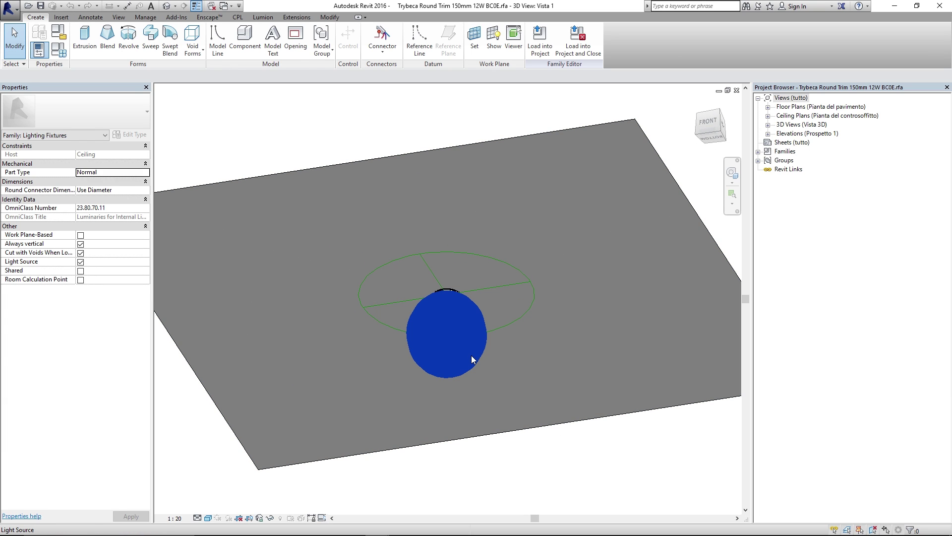
pyautogui.keyDown('shift'); pyautogui.moveTo(587, 321); pyautogui.dragTo(610, 273, button='middle'); pyautogui.keyUp('shift')
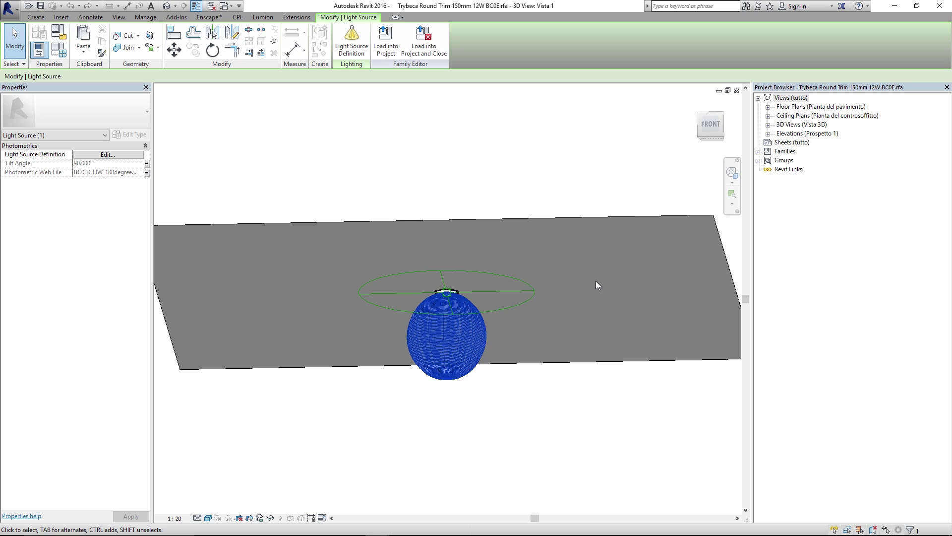
pyautogui.press('h')
pyautogui.press('h')
pyautogui.keyDown('shift'); pyautogui.moveTo(500, 342); pyautogui.dragTo(491, 306, button='middle'); pyautogui.keyUp('shift')
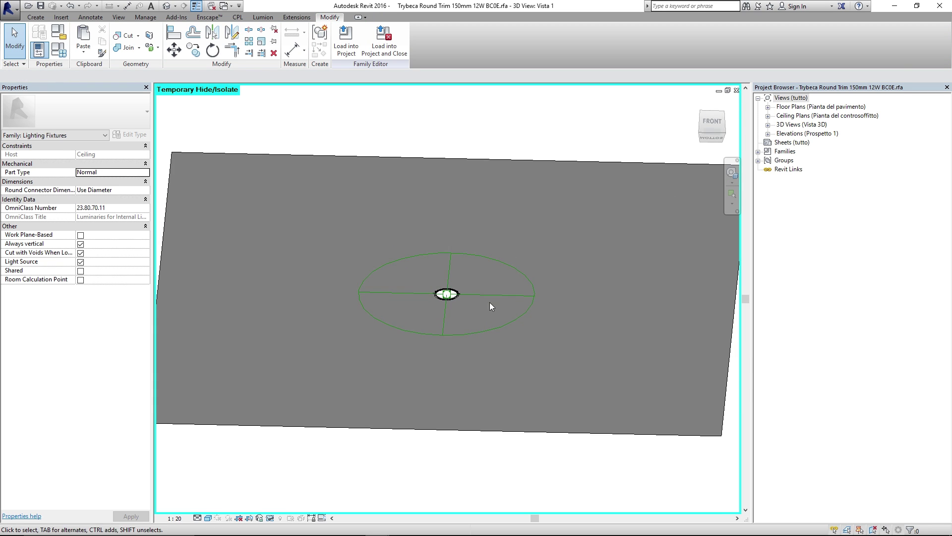
# - Check which family parameter controls the material of the fixture's lens sweep, leaving the association unchanged
pyautogui.scroll(8, 490, 306)
pyautogui.click(498, 285)
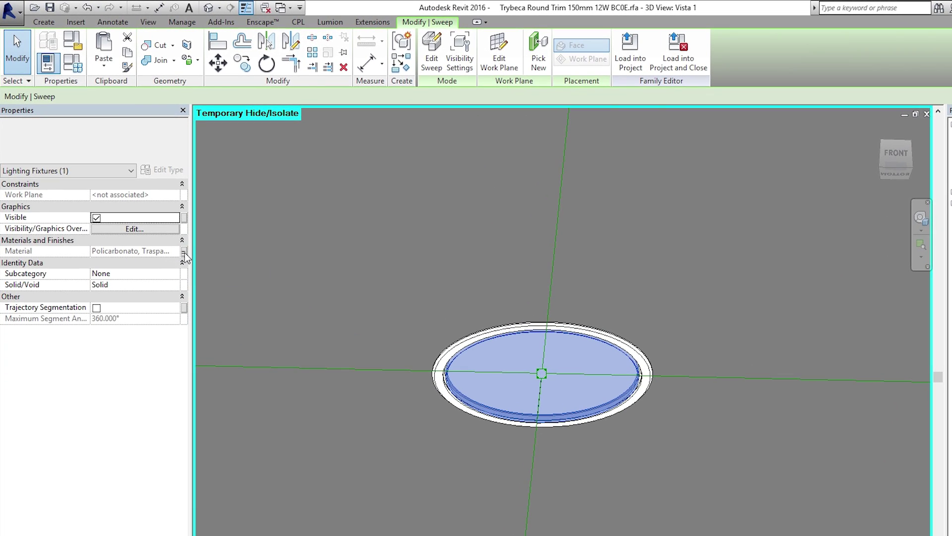
pyautogui.click(183, 251)
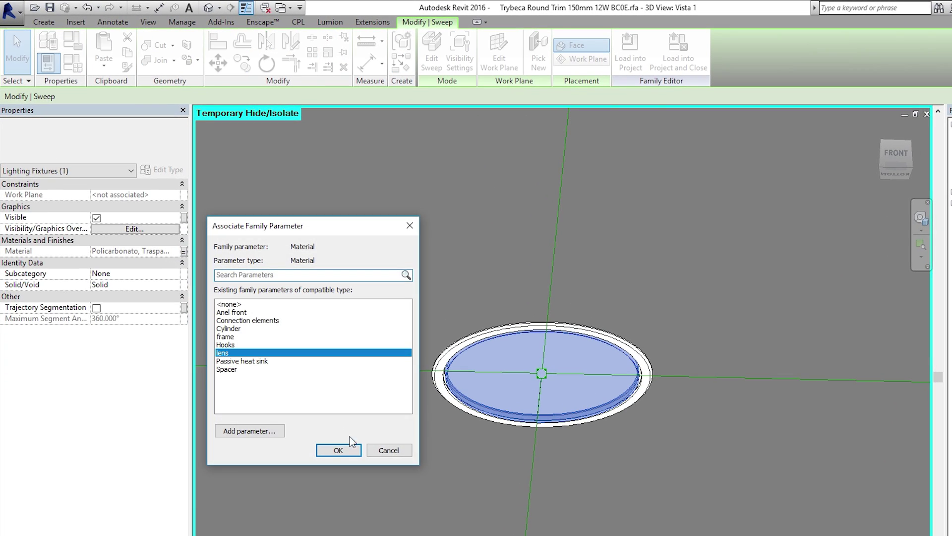
pyautogui.click(388, 450)
pyautogui.click(345, 234)
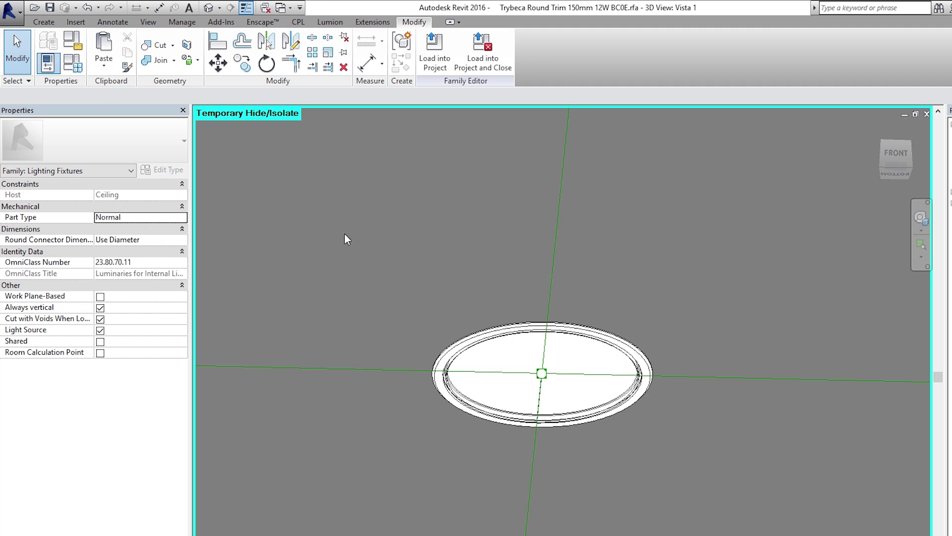
# - Review the material parameters in Family Types, and close the family without saving changes
pyautogui.click(73, 63)
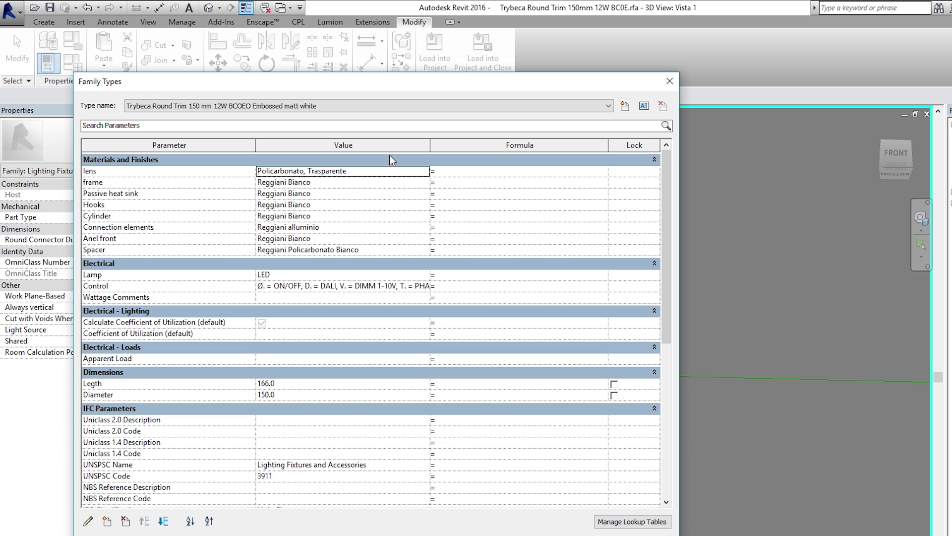
pyautogui.moveTo(479, 82); pyautogui.dragTo(538, 67)
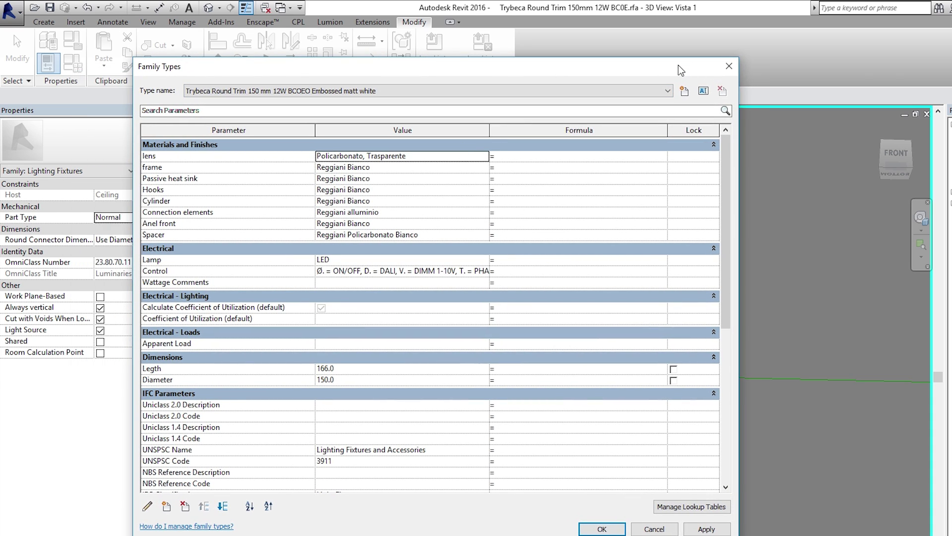
pyautogui.click(729, 66)
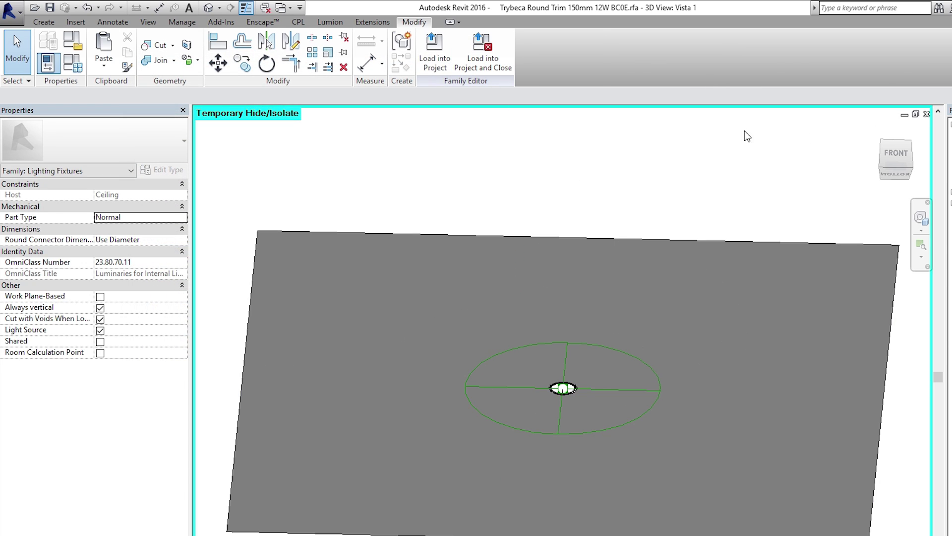
pyautogui.click(927, 115)
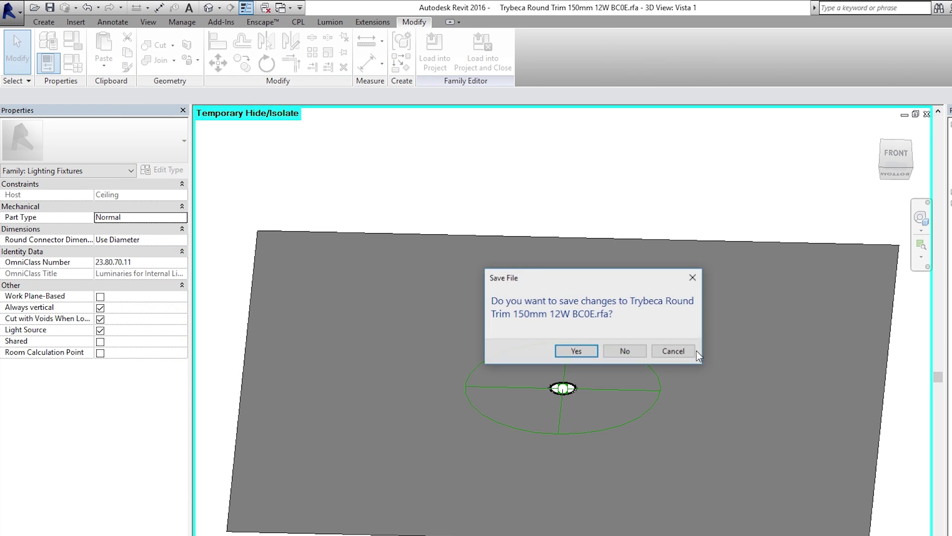
pyautogui.click(624, 352)
# - Open the type properties of the lowest downlight and bring up the Material Browser for its lens material
pyautogui.scroll(2, 362, 287)
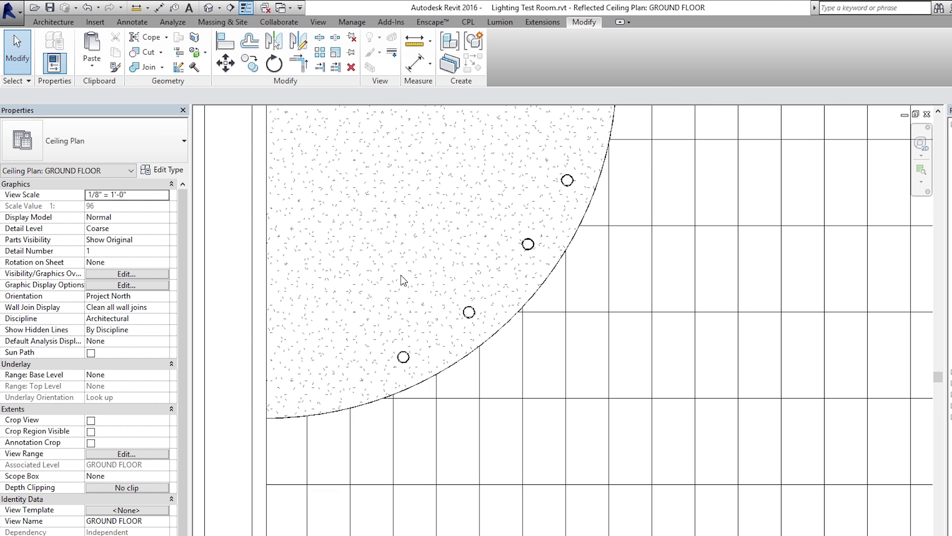
pyautogui.click(403, 357)
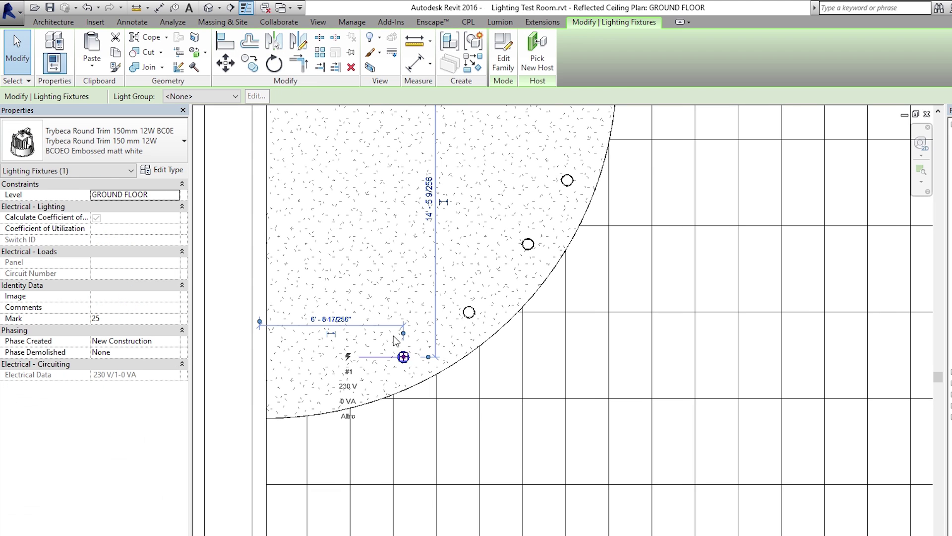
pyautogui.click(167, 171)
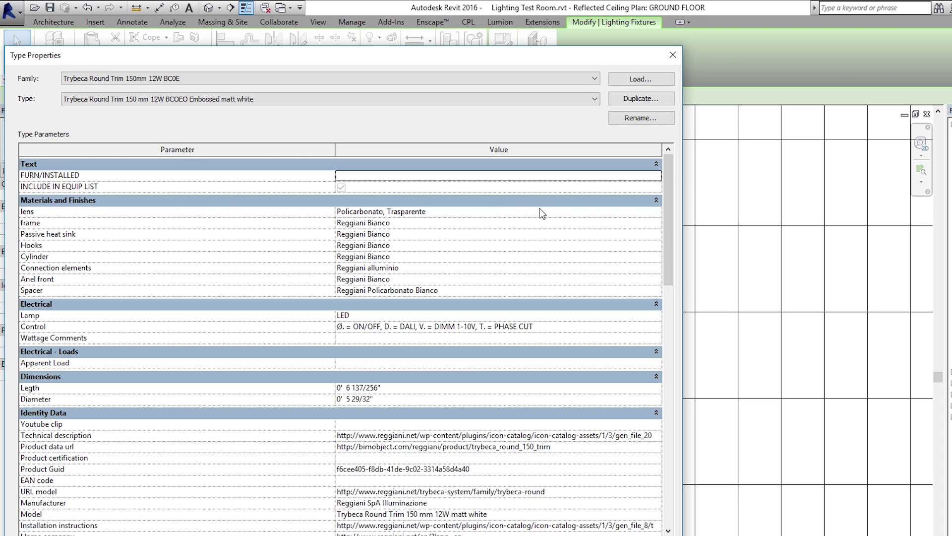
pyautogui.click(642, 213)
pyautogui.click(657, 211)
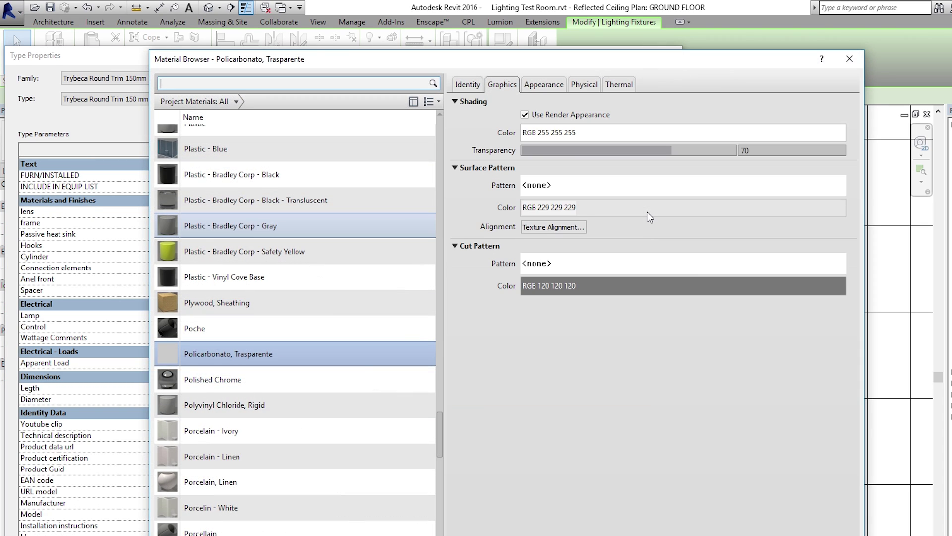
# - Duplicate the Policarbonato, Trasparente material, name the copy Policarbonato, Trasparente(light), and show its identity data
pyautogui.rightClick(250, 353)
pyautogui.click(298, 377)
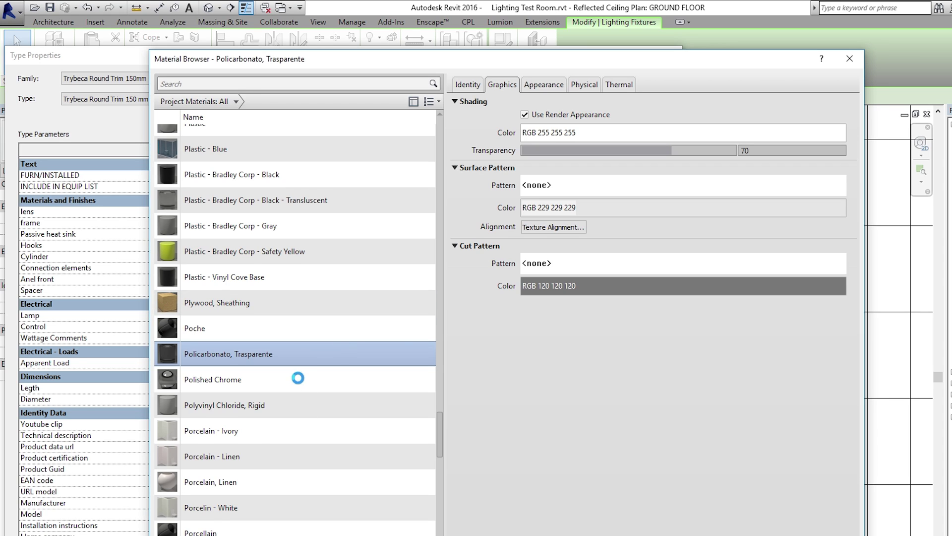
pyautogui.click(288, 353)
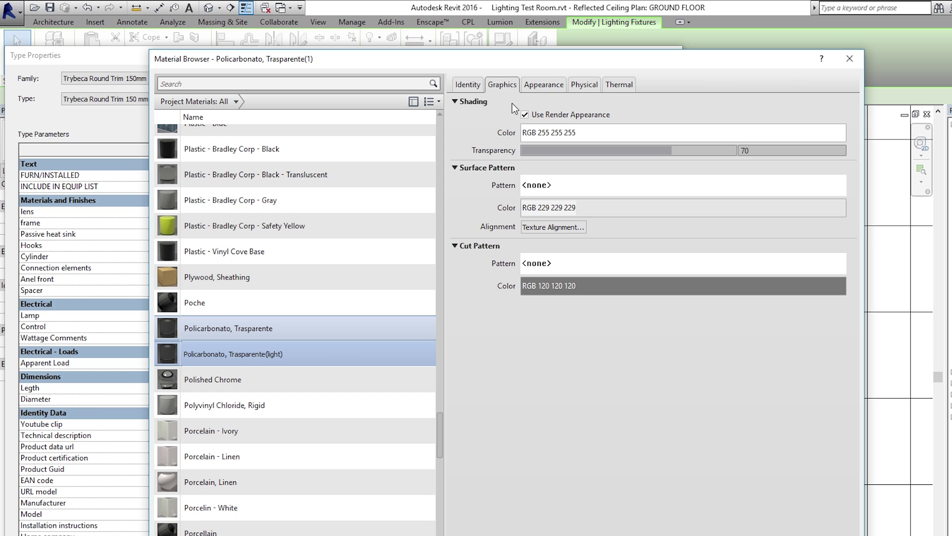
pyautogui.click(506, 85)
pyautogui.click(472, 86)
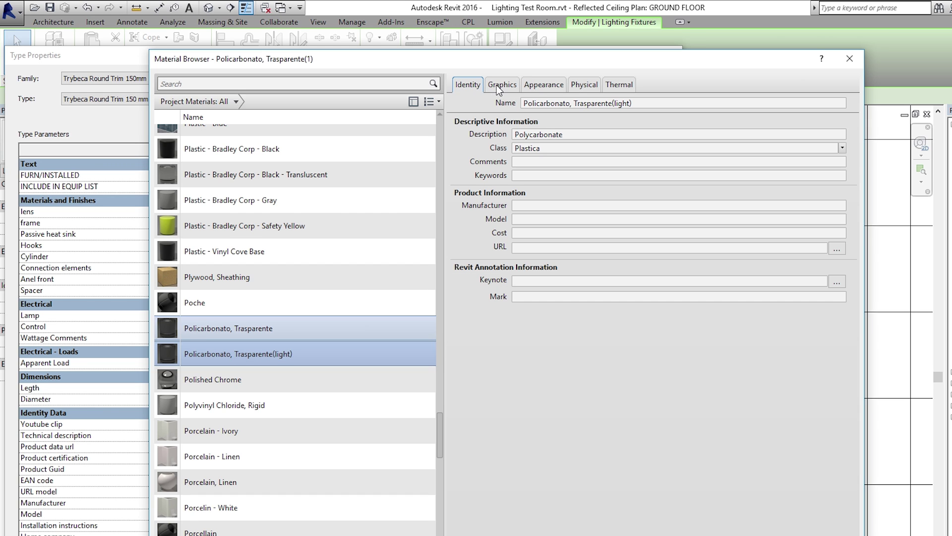
# - Duplicate the appearance asset of the Policarbonato, Trasparente(light) material
pyautogui.click(496, 85)
pyautogui.click(544, 85)
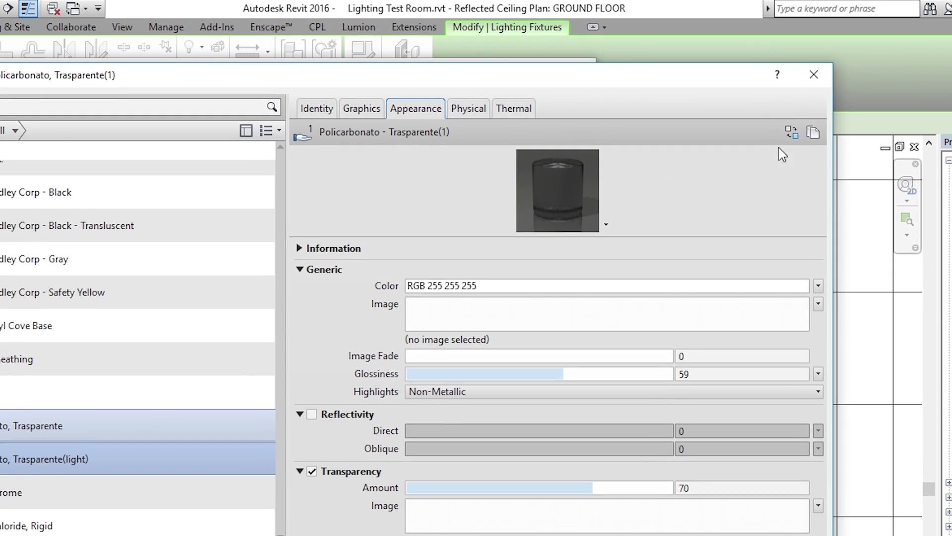
pyautogui.click(816, 135)
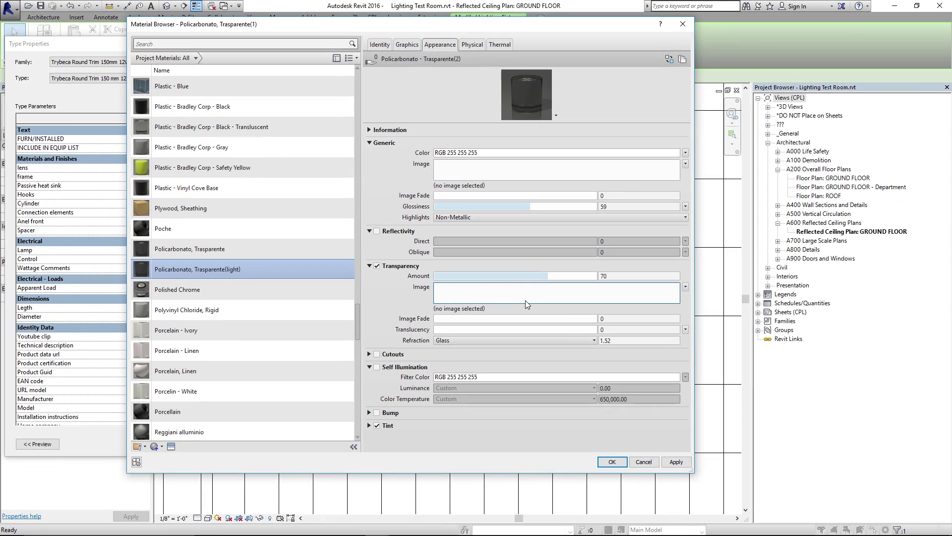
# - Enable self illumination for the light material and set its luminance to Desk Lamp Lens
pyautogui.click(377, 367)
pyautogui.click(594, 388)
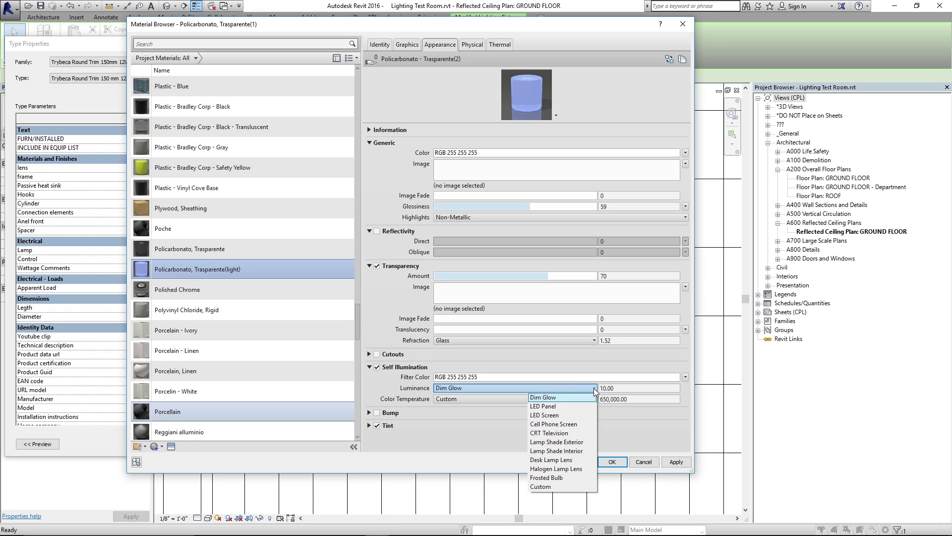
pyautogui.click(549, 460)
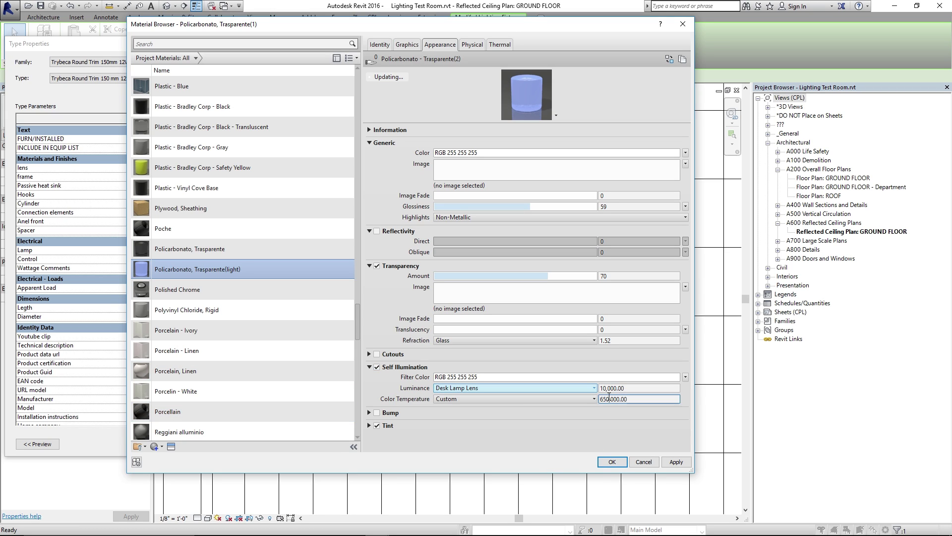
# - Set the material's self-illumination color temperature to 6500, then accept the material and the fixture's type properties
pyautogui.click(642, 402)
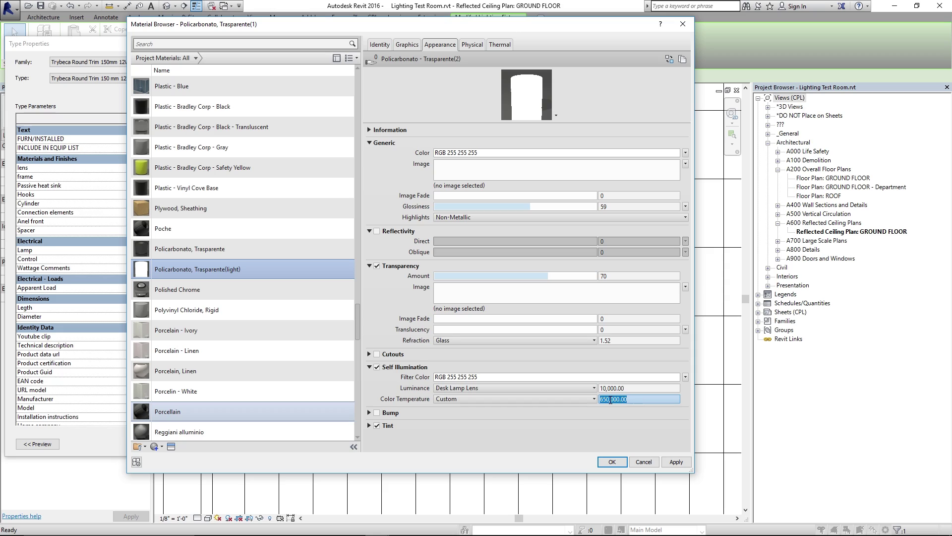
pyautogui.write('649,9.99')
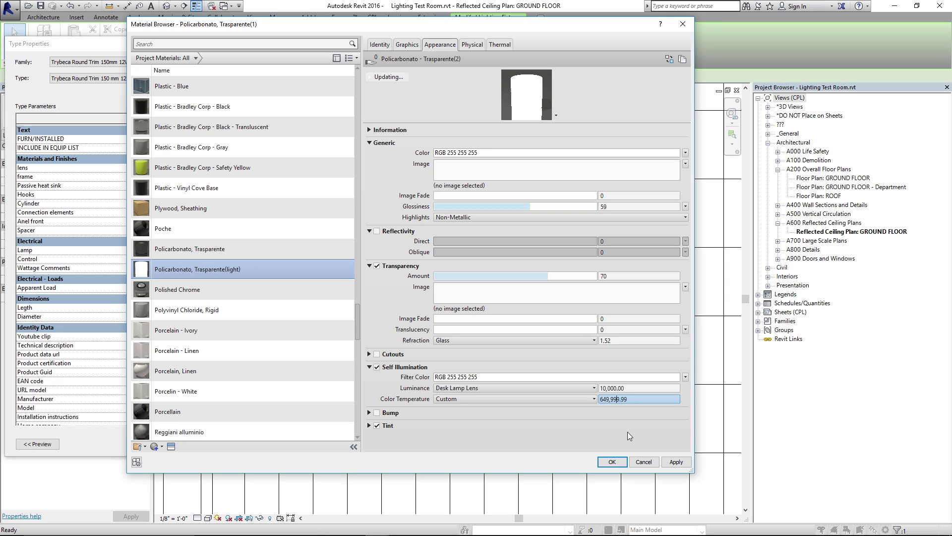
pyautogui.moveTo(670, 399); pyautogui.dragTo(598, 403)
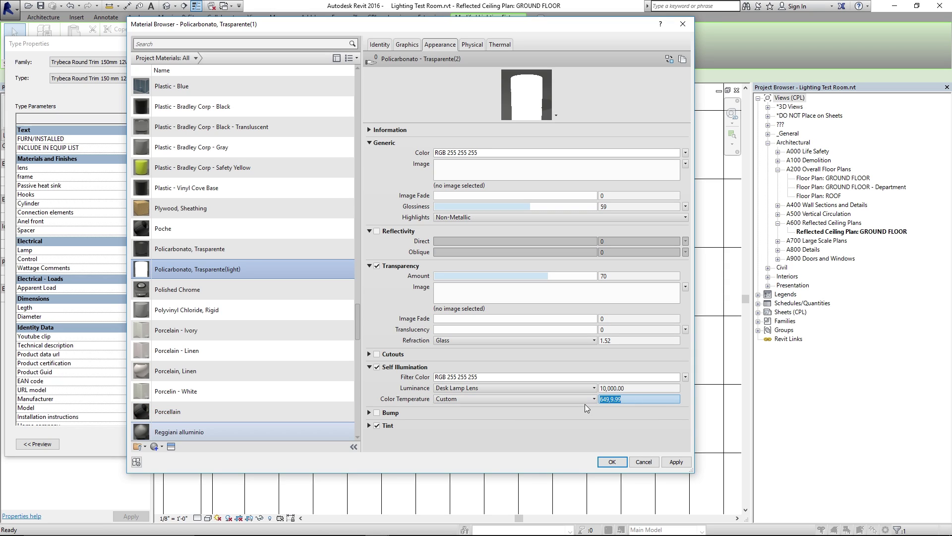
pyautogui.write('6500')
pyautogui.click(676, 461)
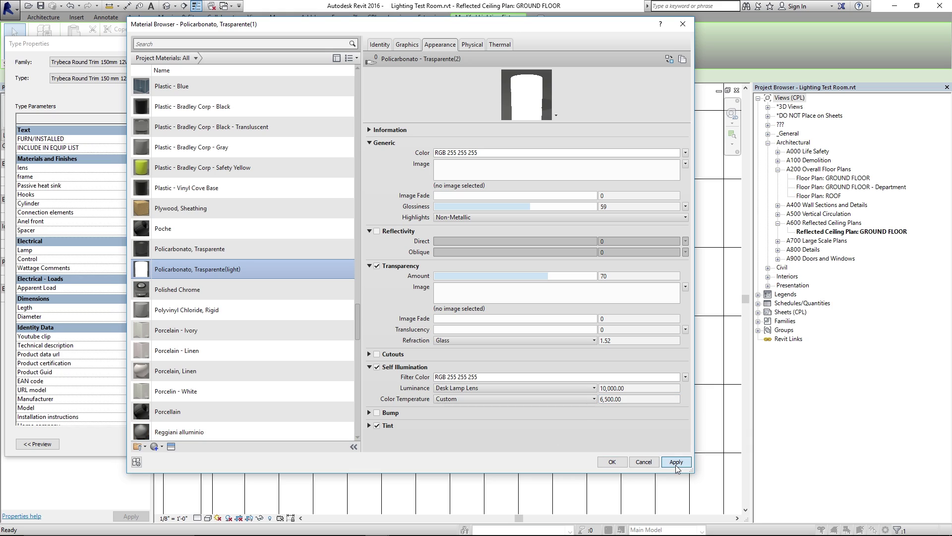
pyautogui.click(611, 462)
pyautogui.click(419, 444)
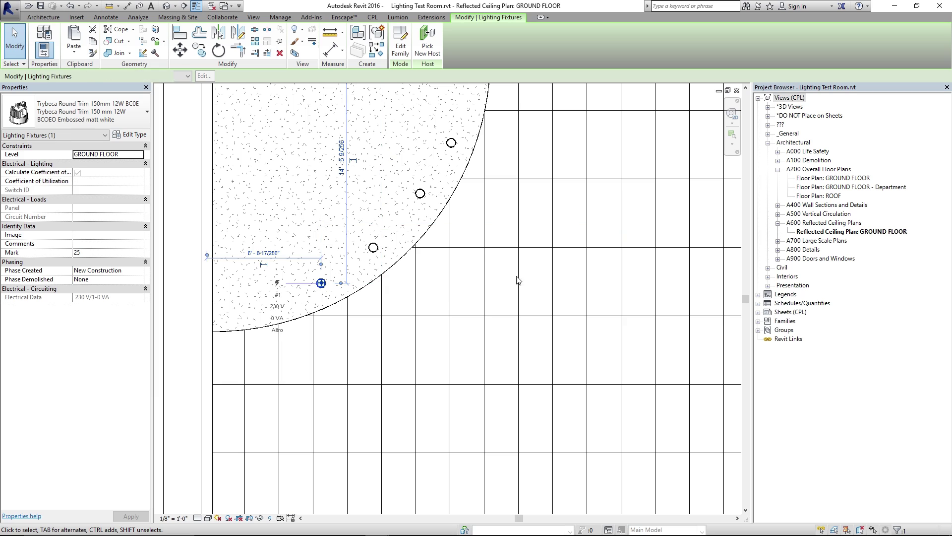
# - Switch to the Enscape window and examine the downlights' glowing lenses and the light they cast in the room, then return to Revit
pyautogui.moveTo(523, 280); pyautogui.dragTo(521, 297, button='middle')
pyautogui.click(492, 301)
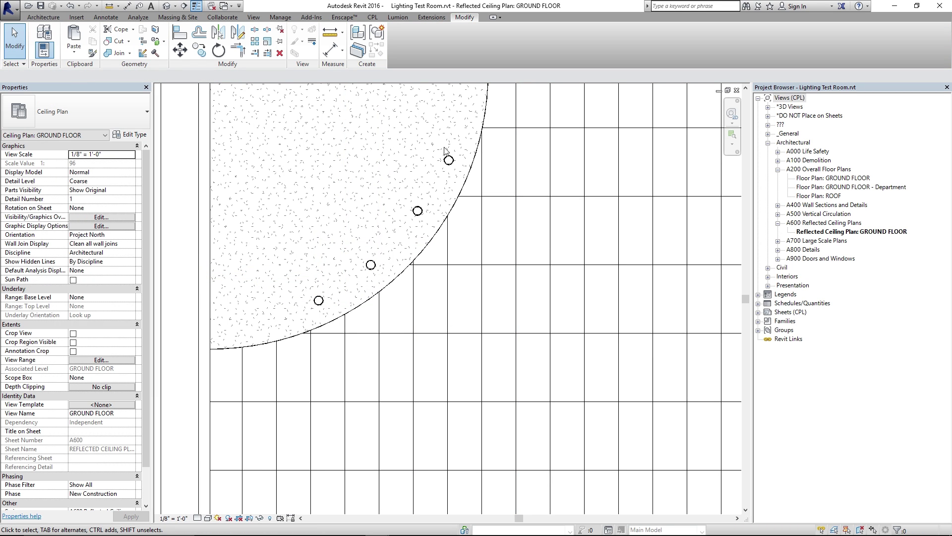
pyautogui.moveTo(491, 237); pyautogui.dragTo(501, 238, button='middle')
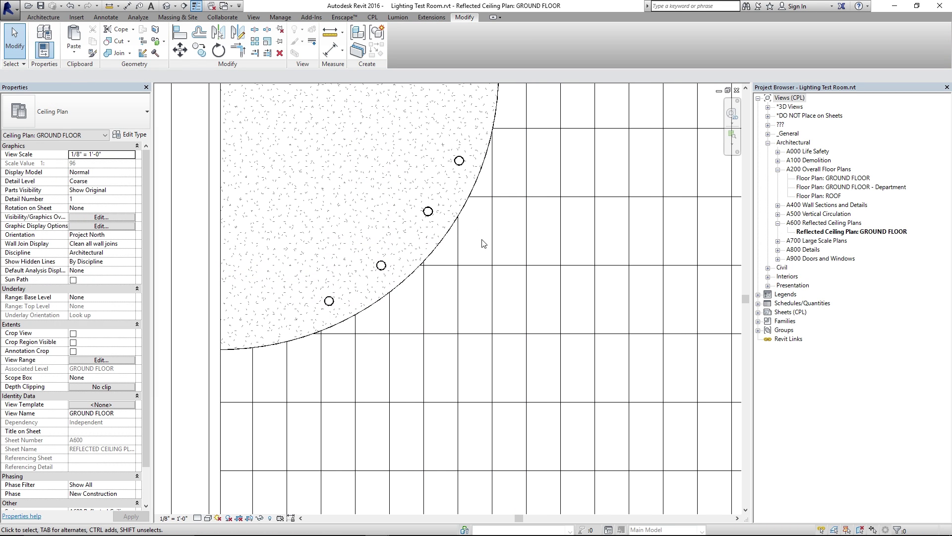
pyautogui.moveTo(389, 529)
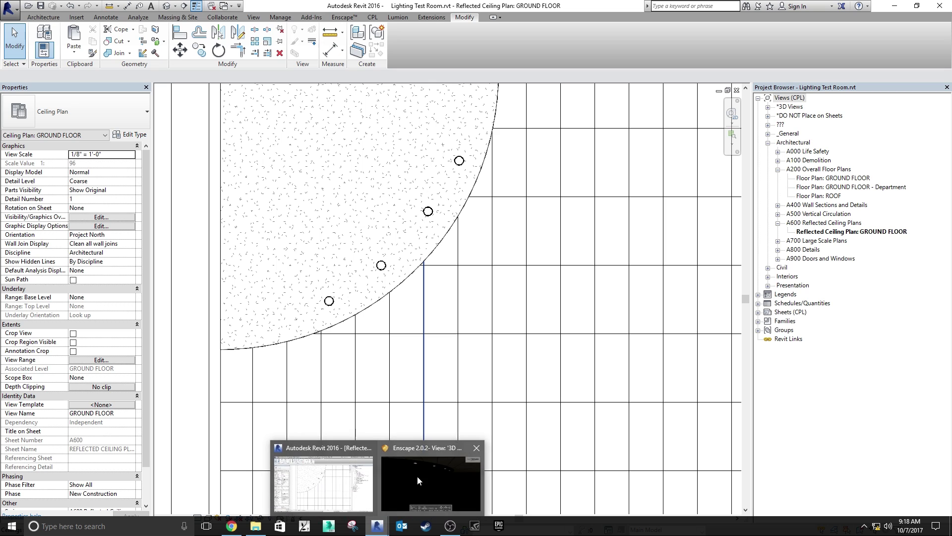
pyautogui.click(417, 475)
pyautogui.press('w')
pyautogui.moveTo(625, 288); pyautogui.dragTo(576, 145)
pyautogui.press('a')
pyautogui.press('d')
pyautogui.press('d')
pyautogui.moveTo(746, 320); pyautogui.dragTo(652, 172)
pyautogui.moveTo(672, 347); pyautogui.dragTo(630, 310)
pyautogui.moveTo(536, 385); pyautogui.dragTo(693, 369)
pyautogui.press('s')
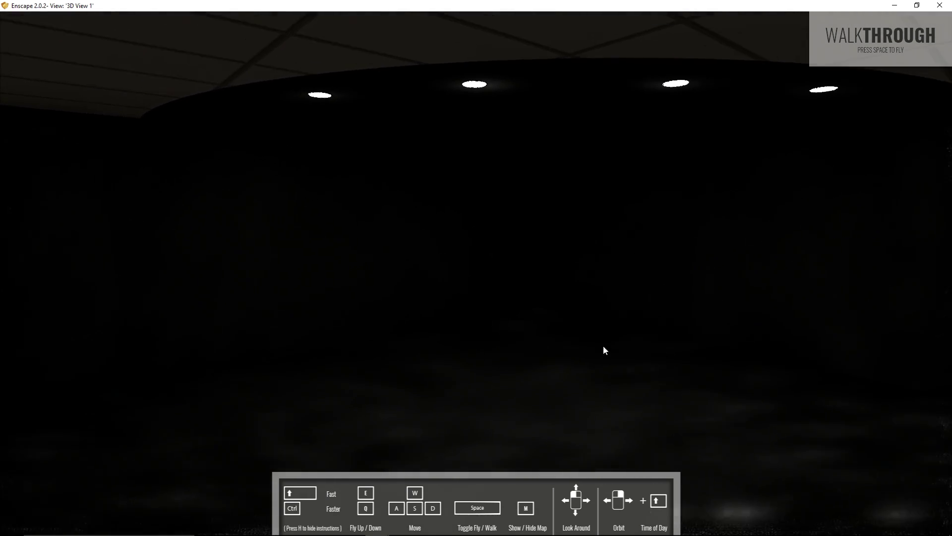
pyautogui.moveTo(603, 349); pyautogui.dragTo(599, 356)
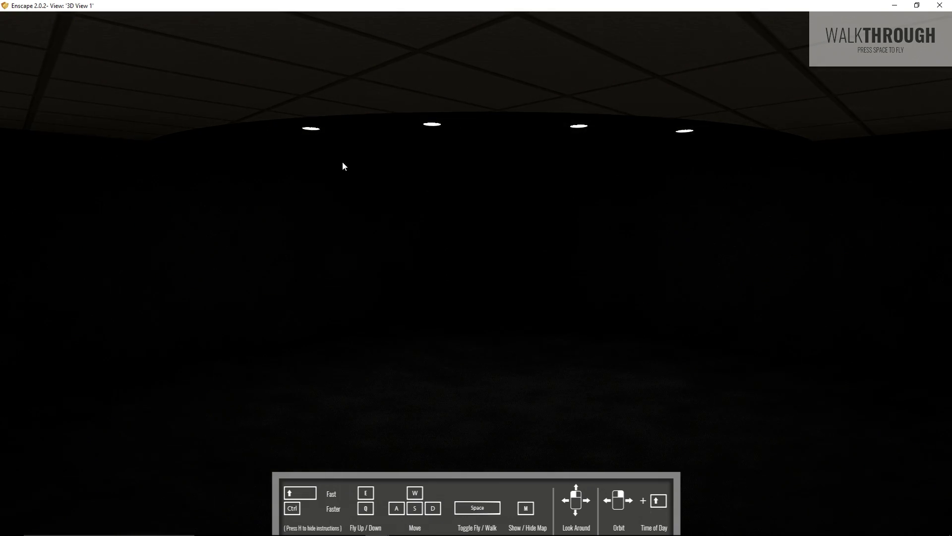
pyautogui.click(895, 5)
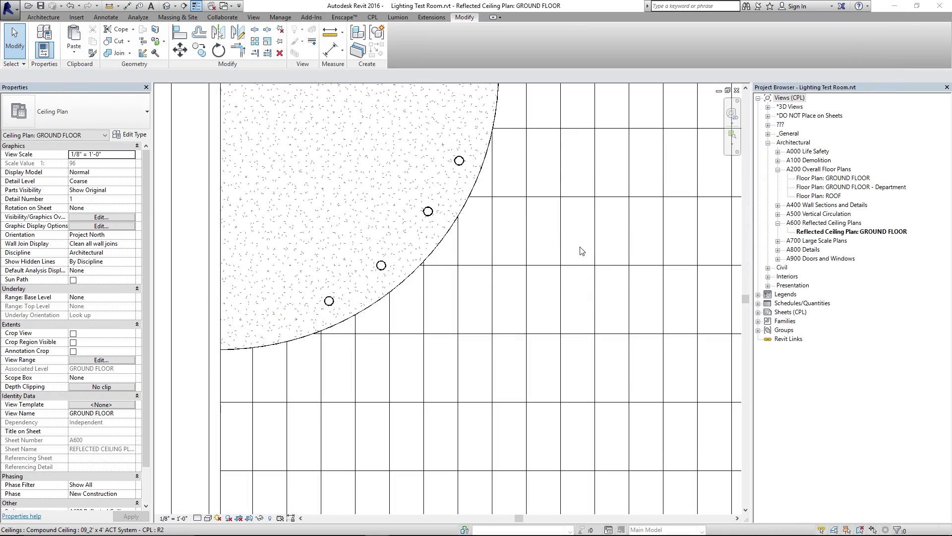
# - Load the Studio Light.rfa family from the library's US Imperial, Lighting, Architectural, Internal folder for component placement
pyautogui.scroll(-5, 580, 238)
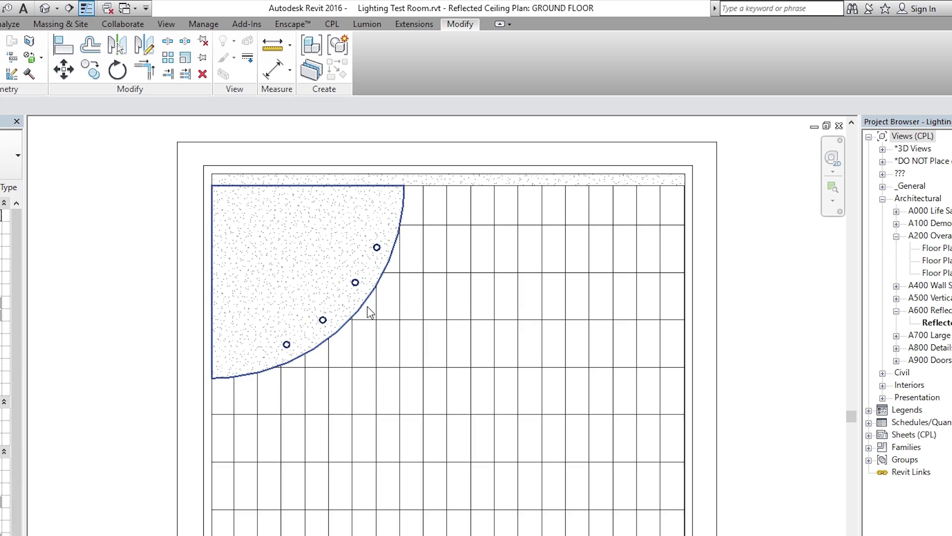
pyautogui.press('c')
pyautogui.press('m')
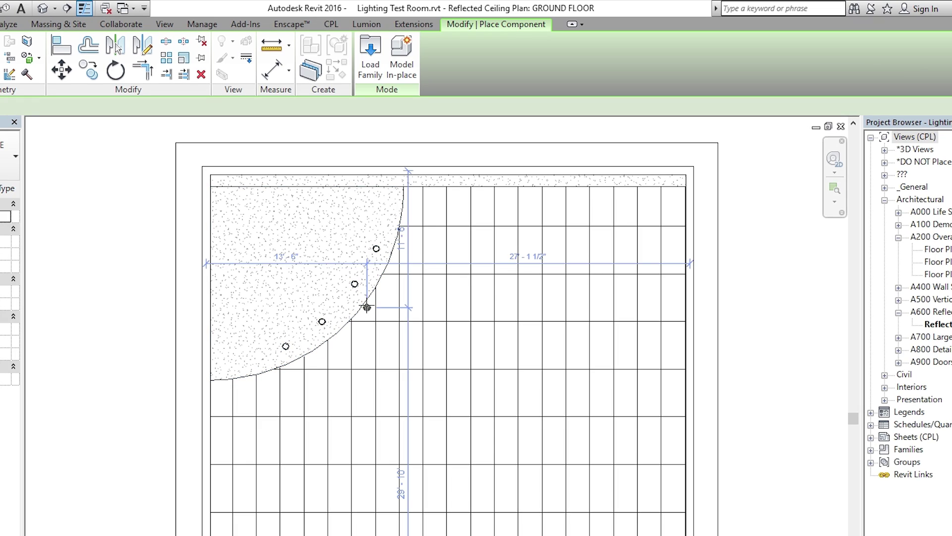
pyautogui.click(367, 56)
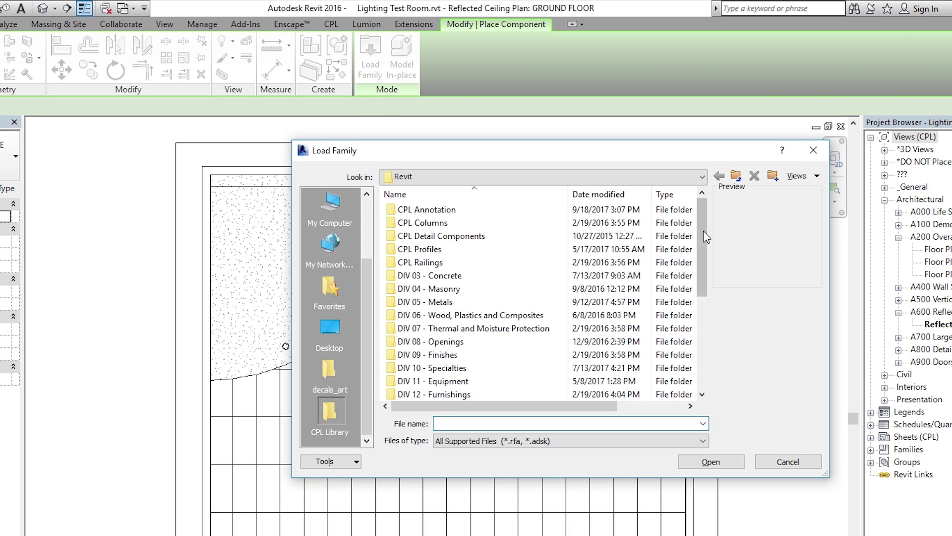
pyautogui.scroll(-3, 545, 322)
pyautogui.doubleClick(424, 367)
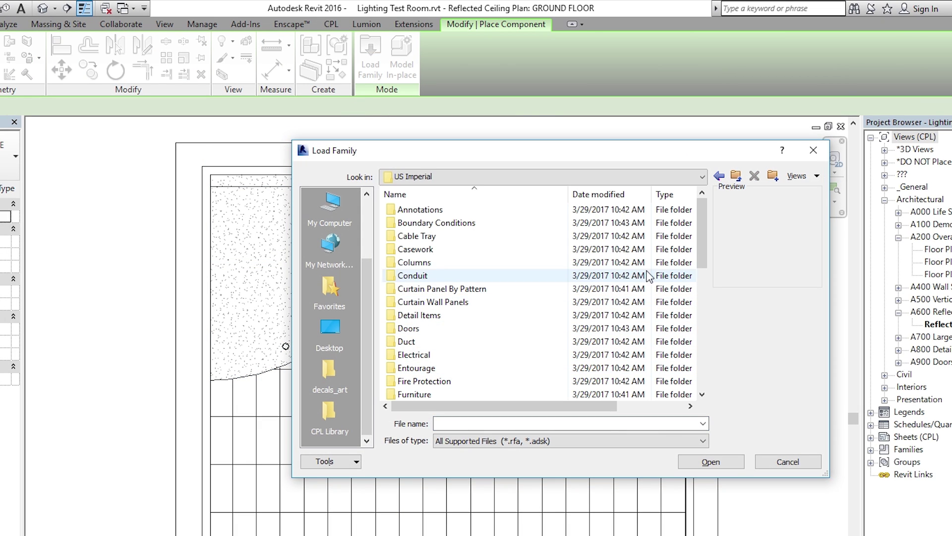
pyautogui.moveTo(703, 237); pyautogui.dragTo(702, 270)
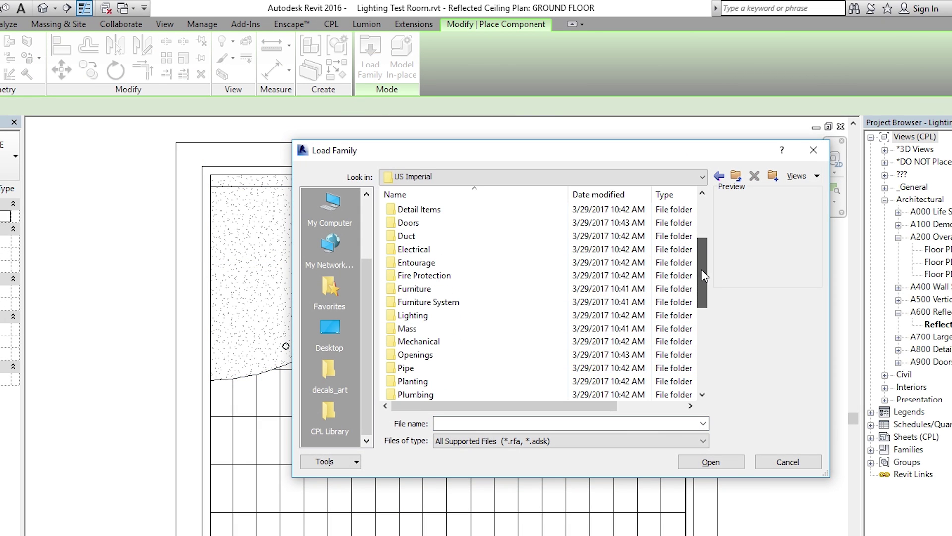
pyautogui.doubleClick(419, 316)
pyautogui.doubleClick(424, 210)
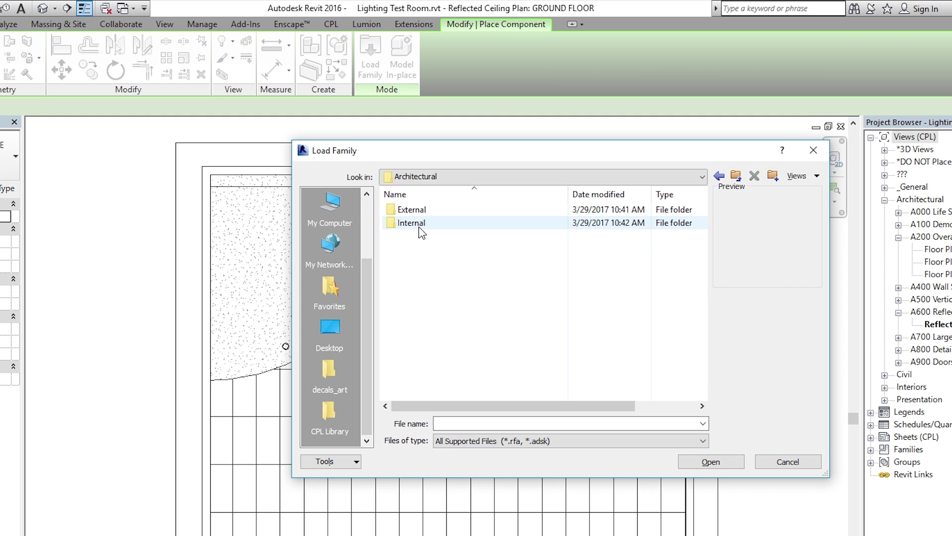
pyautogui.doubleClick(419, 225)
pyautogui.moveTo(702, 258); pyautogui.dragTo(702, 330)
pyautogui.click(440, 328)
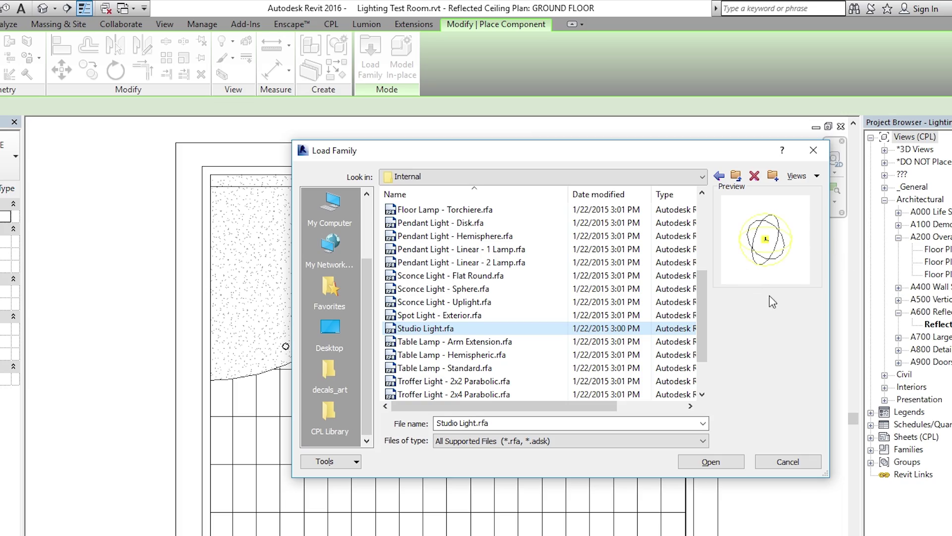
pyautogui.click(704, 463)
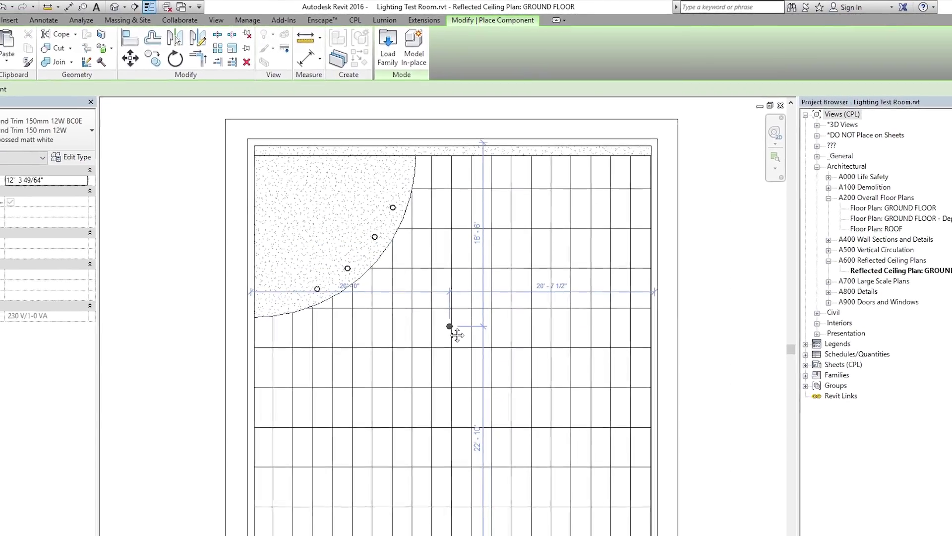
# - Place one Studio Light of type 277V outside the room, about 6'-6" from the wall nearest the curved ceiling
pyautogui.click(83, 136)
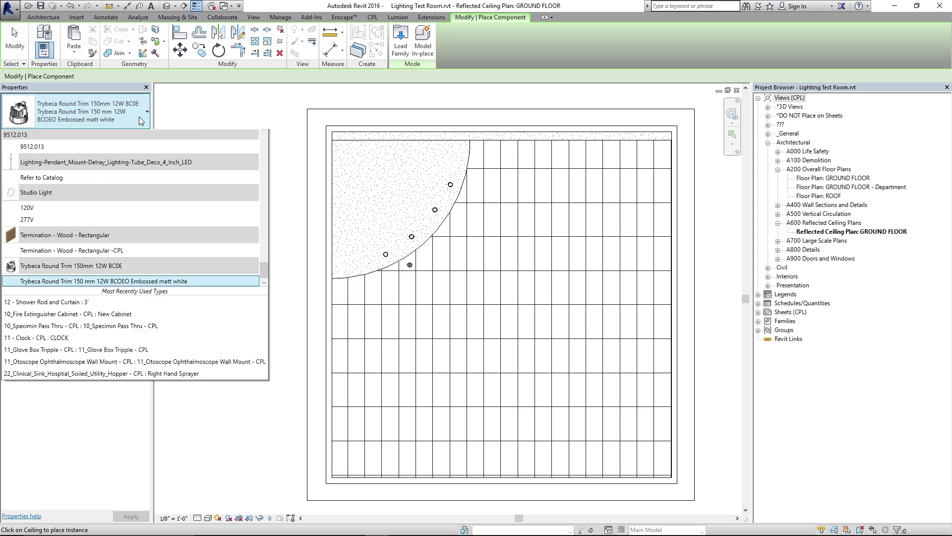
pyautogui.write('stu')
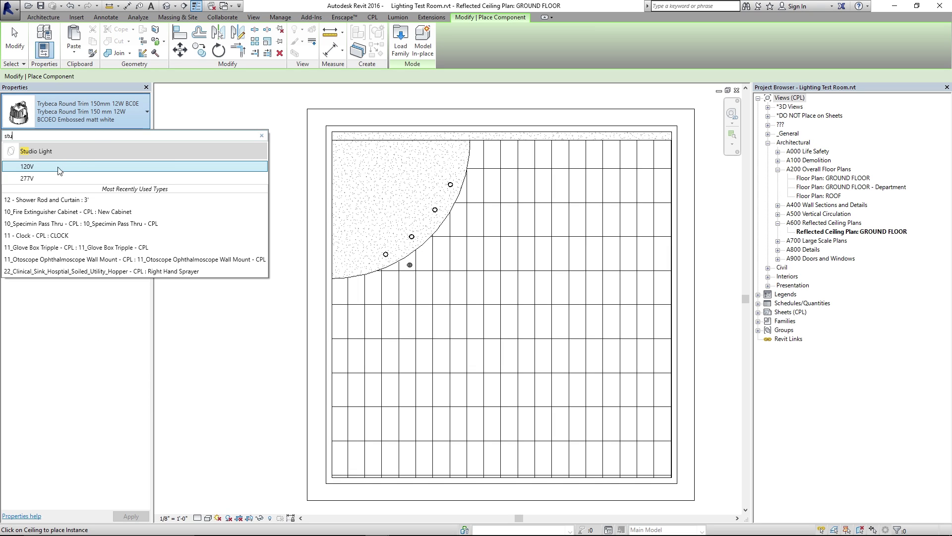
pyautogui.click(48, 176)
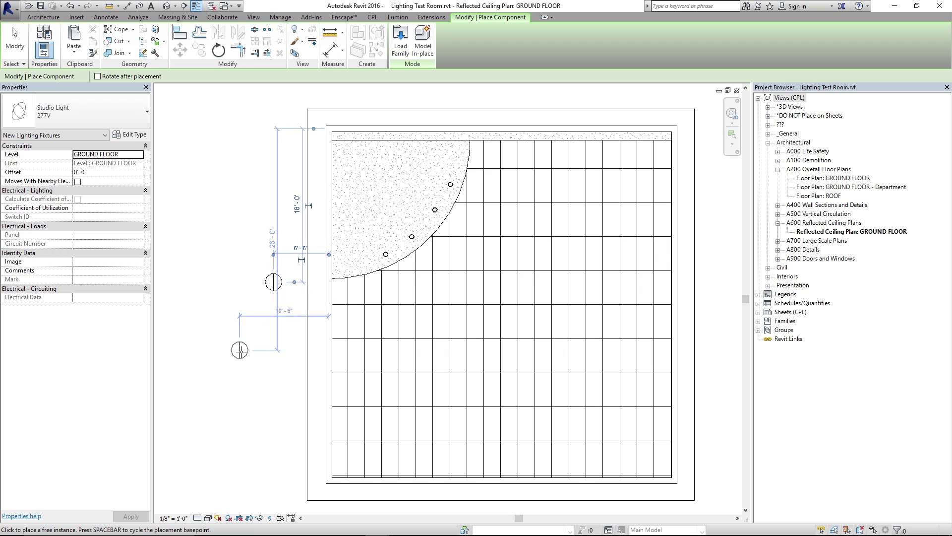
pyautogui.press('Escape')
pyautogui.press('Escape')
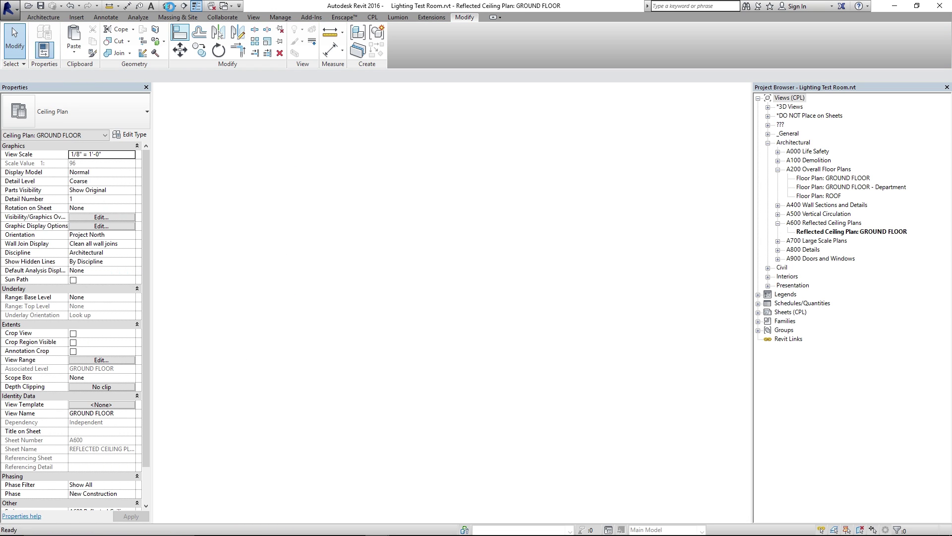
# - Open the default 3D view and turn off its section box
pyautogui.click(171, 7)
pyautogui.keyDown('shift'); pyautogui.moveTo(369, 441); pyautogui.dragTo(435, 409, button='middle'); pyautogui.keyUp('shift')
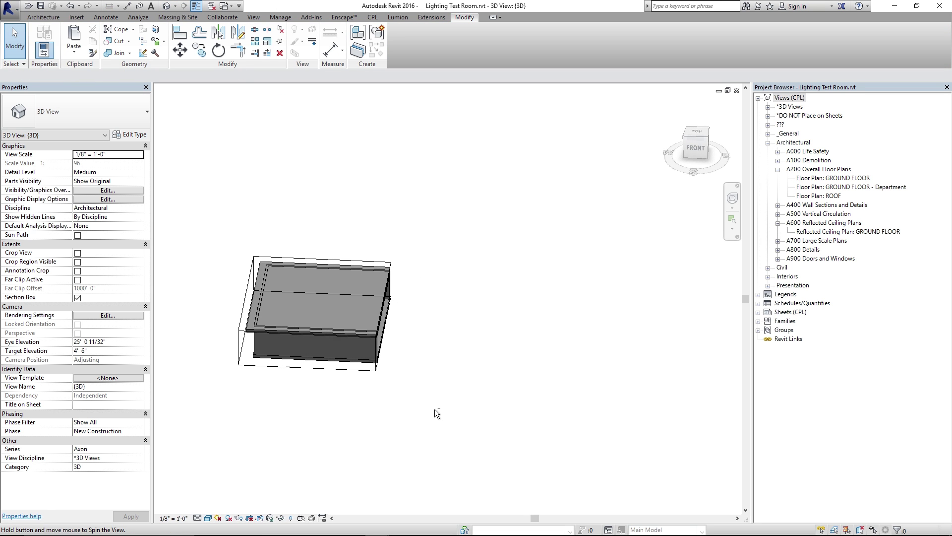
pyautogui.click(77, 298)
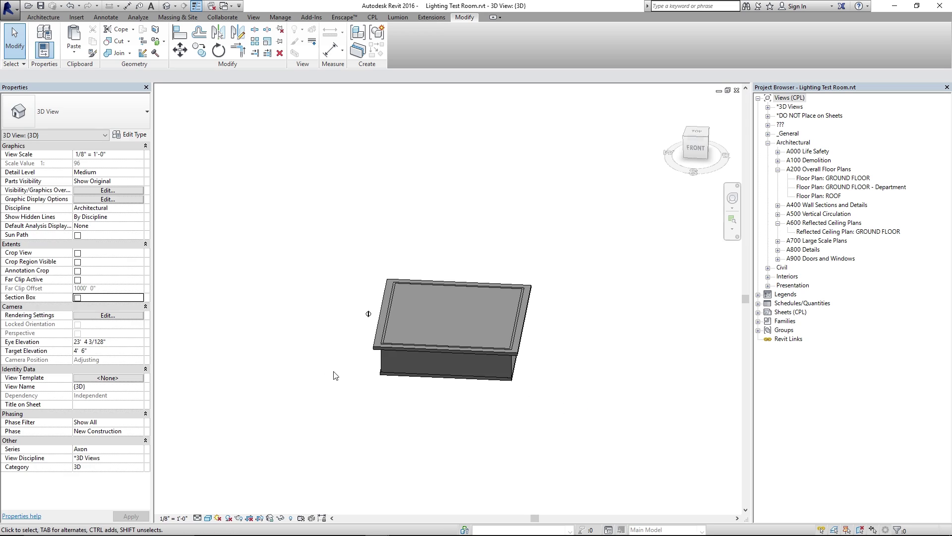
# - View the model from the front and check the studio light's height against the room
pyautogui.keyDown('shift'); pyautogui.moveTo(334, 374); pyautogui.dragTo(337, 347, button='middle'); pyautogui.keyUp('shift')
pyautogui.click(696, 147)
pyautogui.scroll(2, 418, 447)
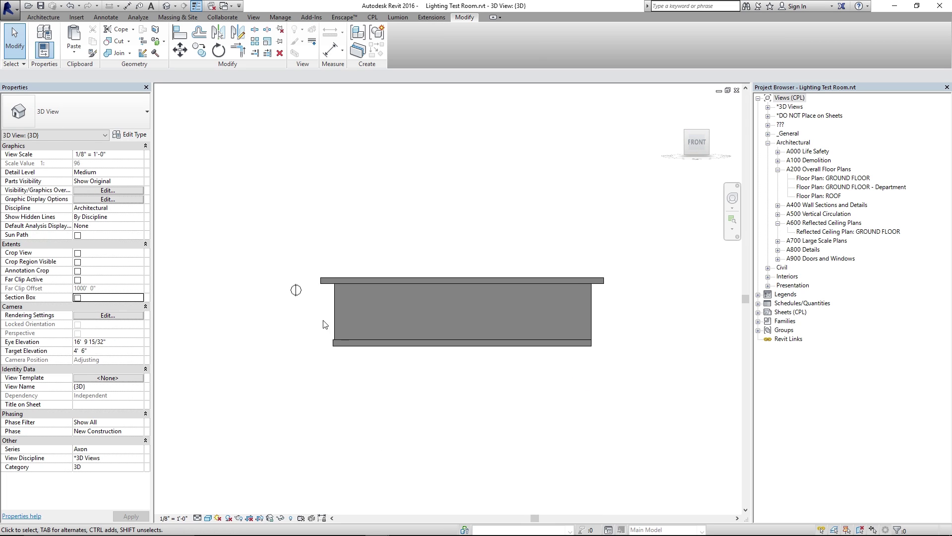
pyautogui.click(341, 293)
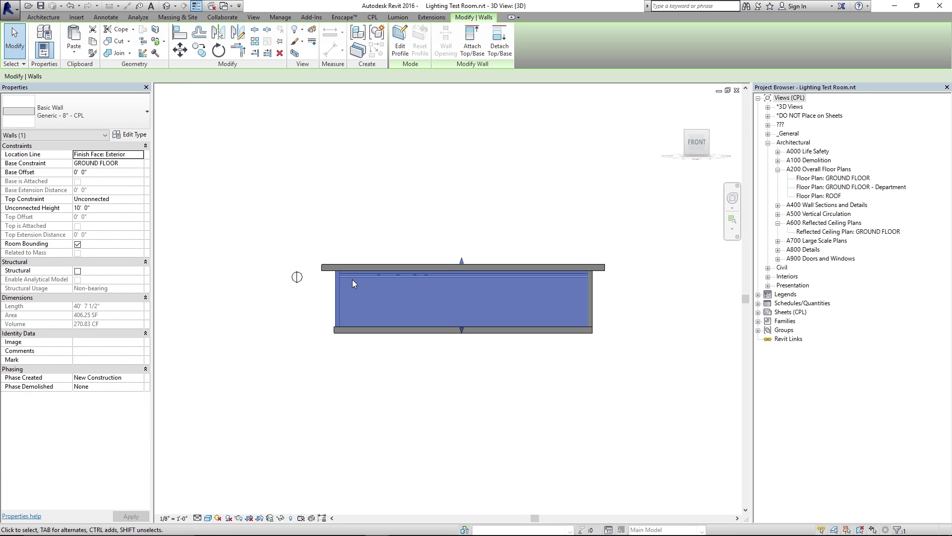
pyautogui.click(321, 381)
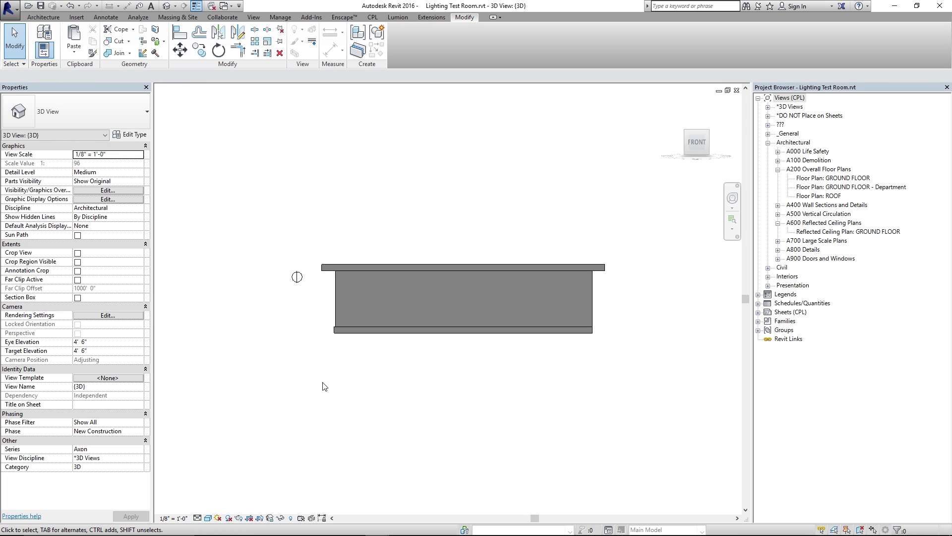
# - In the GROUND FLOOR reflected ceiling plan, copy the Studio Light onto each of the four downlights along the curved ceiling
pyautogui.click(843, 233)
pyautogui.doubleClick(843, 232)
pyautogui.click(275, 282)
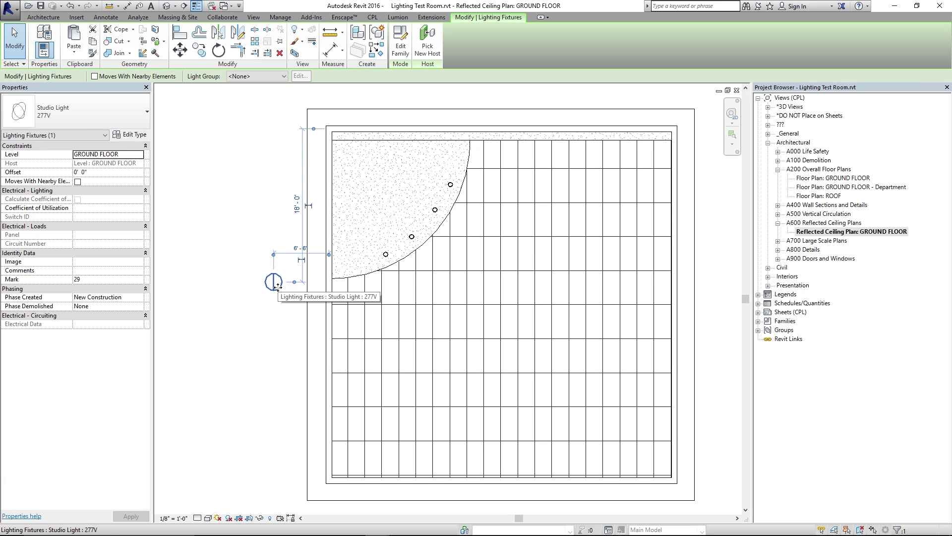
pyautogui.press('c')
pyautogui.press('o')
pyautogui.click(274, 282)
pyautogui.scroll(3, 400, 248)
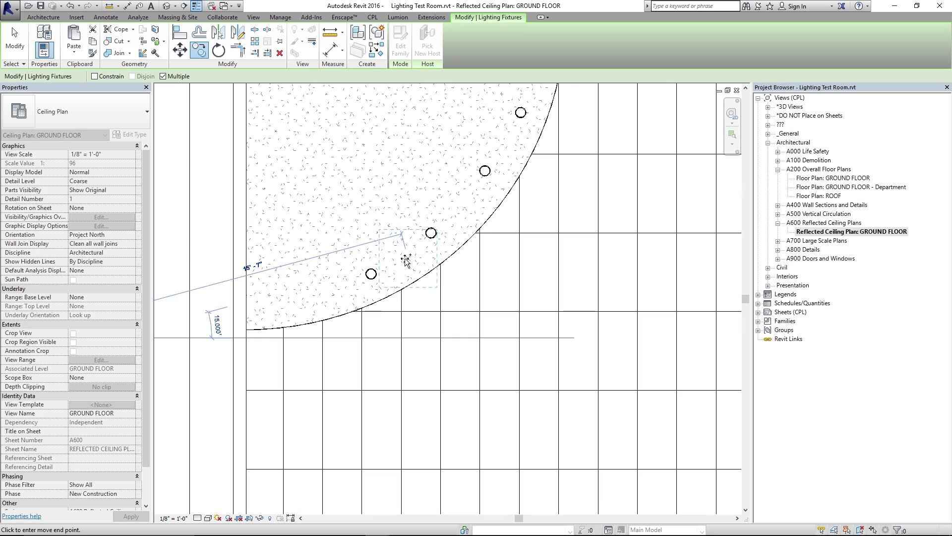
pyautogui.click(371, 273)
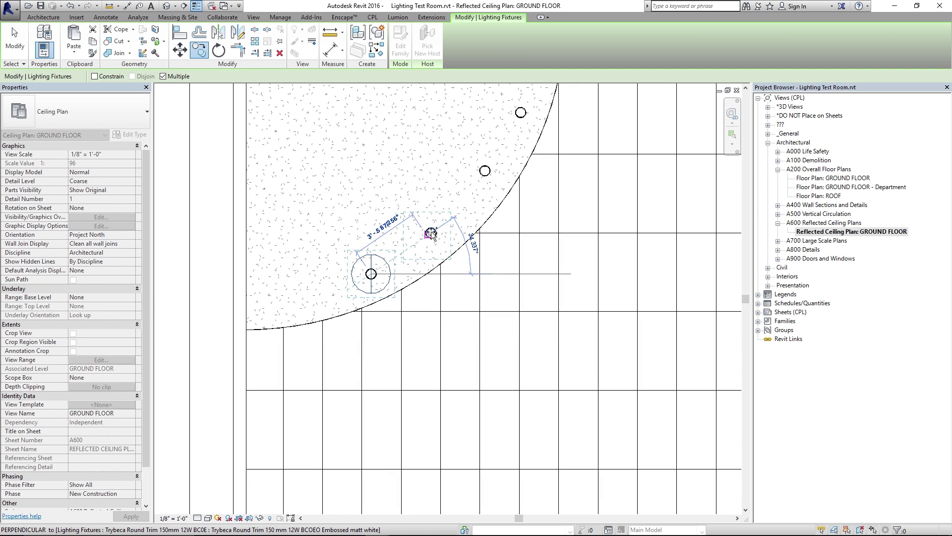
pyautogui.click(431, 234)
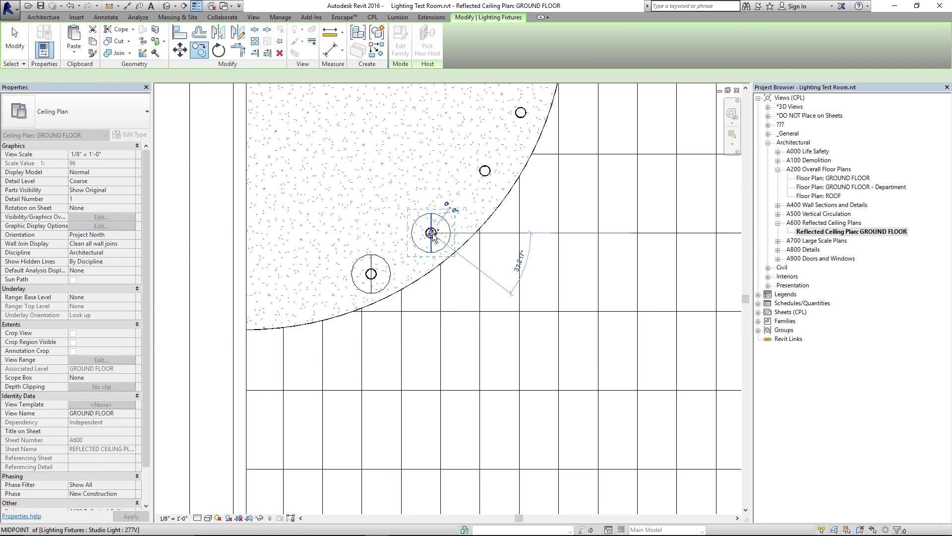
pyautogui.moveTo(521, 115); pyautogui.dragTo(497, 170, button='middle')
pyautogui.click(498, 165)
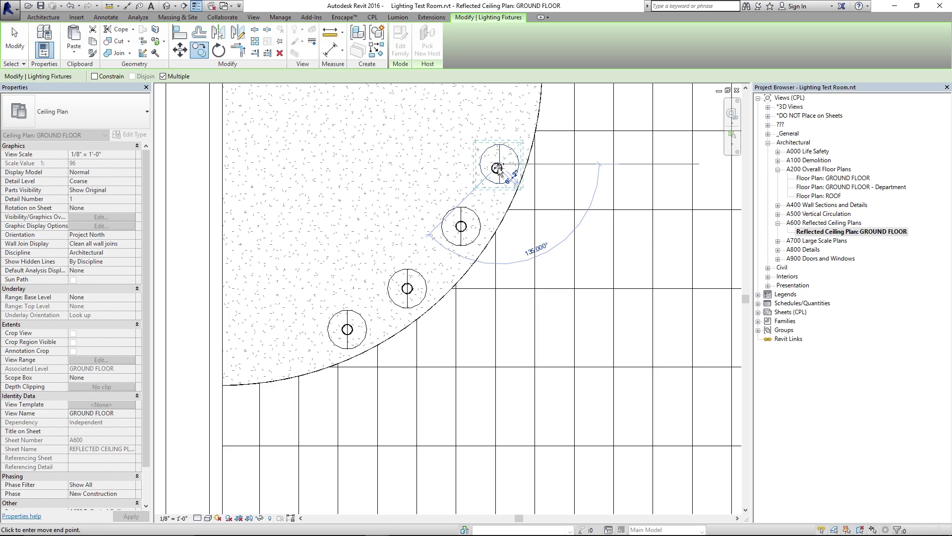
pyautogui.press('Escape')
# - Delete the original Studio Light outside the room
pyautogui.scroll(-3, 494, 175)
pyautogui.click(302, 322)
pyautogui.moveTo(321, 302); pyautogui.dragTo(359, 278, button='middle')
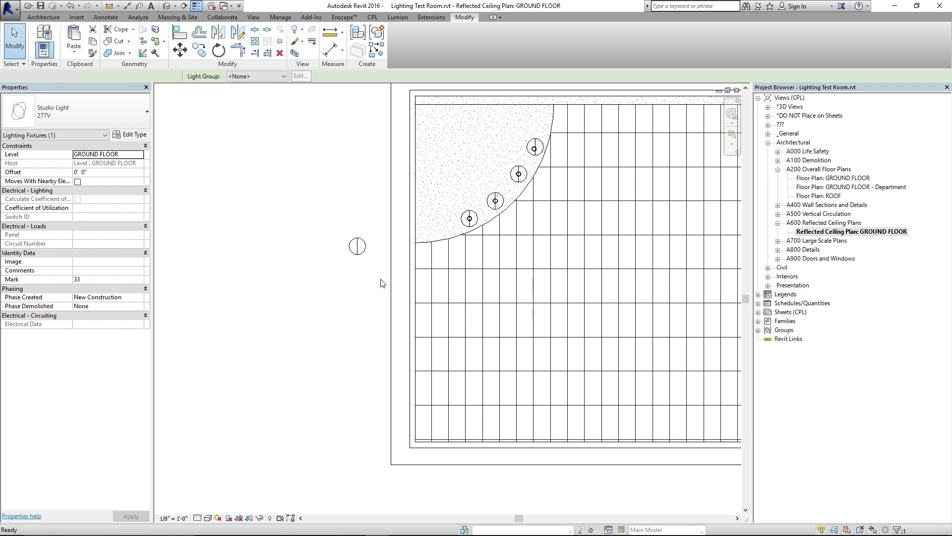
pyautogui.click(392, 316)
pyautogui.click(348, 275)
pyautogui.press('Delete')
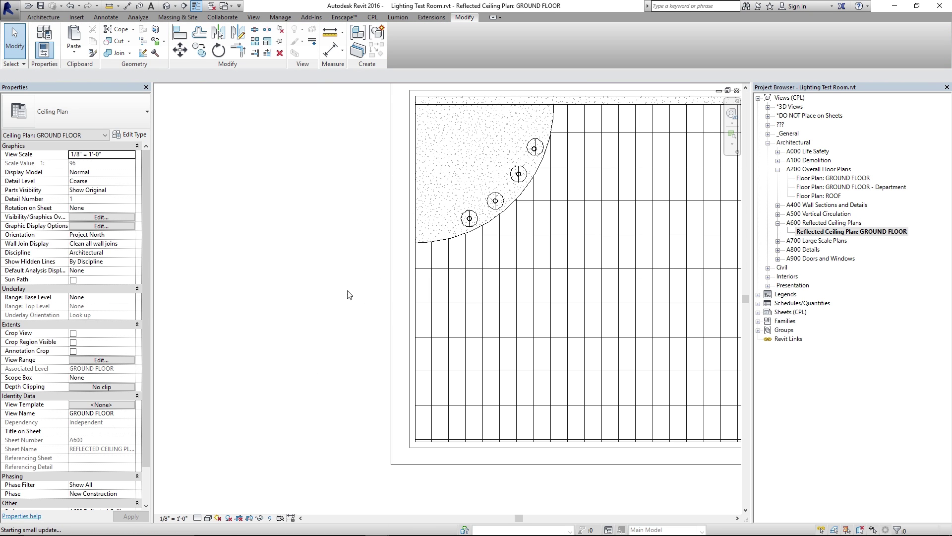
# - Switch to the Enscape window and check how the copied studio lights illuminate the room
pyautogui.moveTo(380, 527)
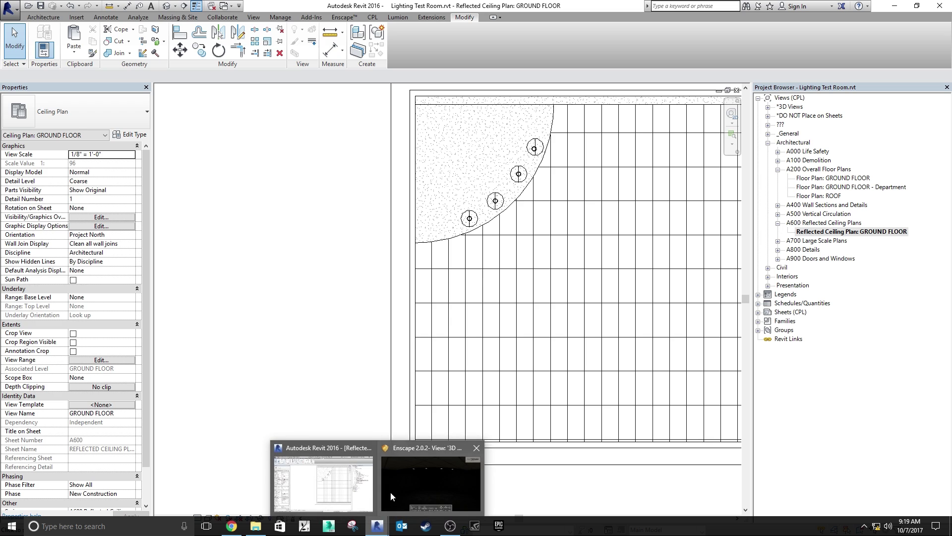
pyautogui.click(391, 492)
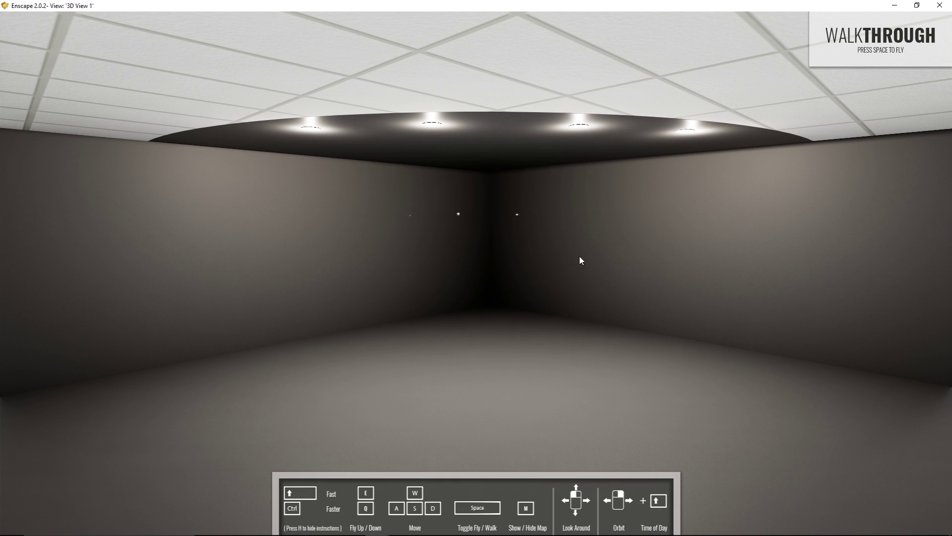
pyautogui.press('space')
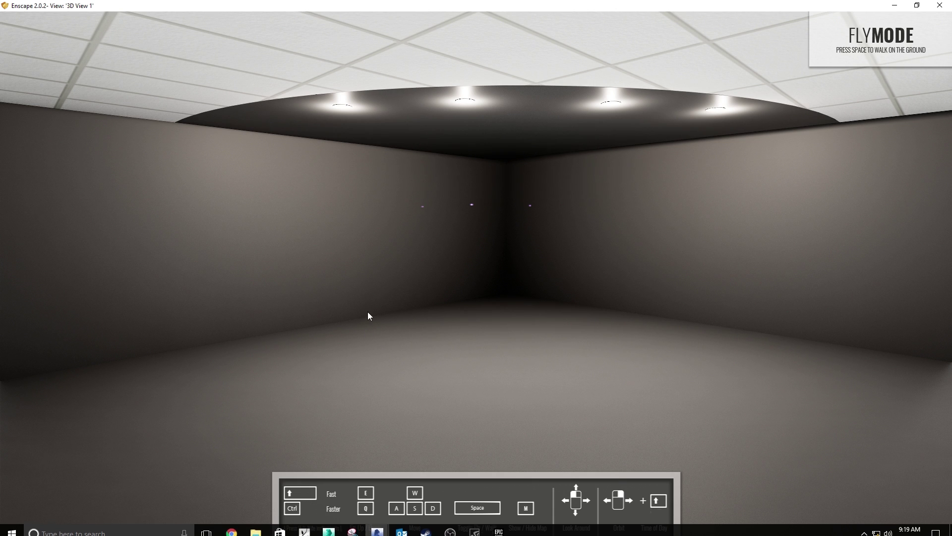
pyautogui.press('space')
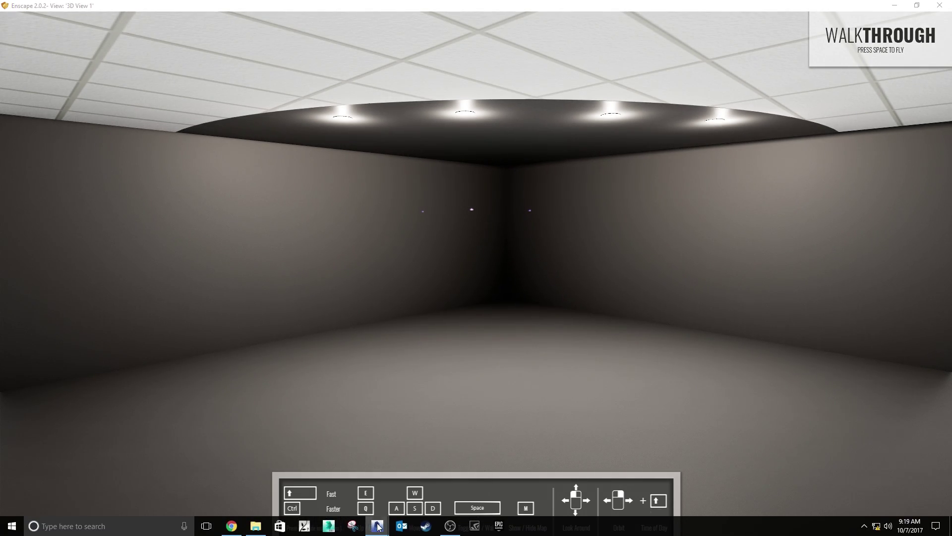
# - Back in Revit, select all Studio Lights visible in the ceiling plan and set their offset to -2' 0"
pyautogui.moveTo(378, 526)
pyautogui.click(347, 479)
pyautogui.click(469, 219)
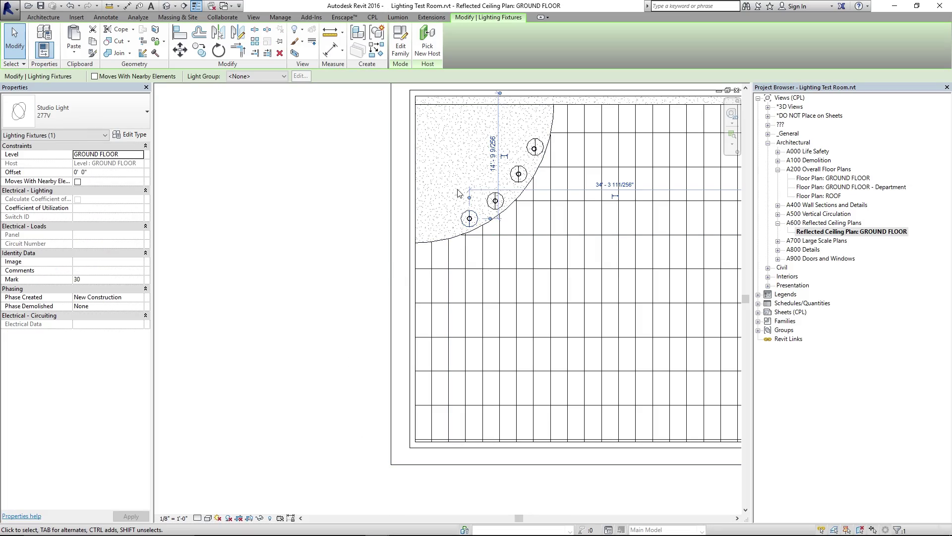
pyautogui.rightClick(457, 188)
pyautogui.moveTo(500, 292)
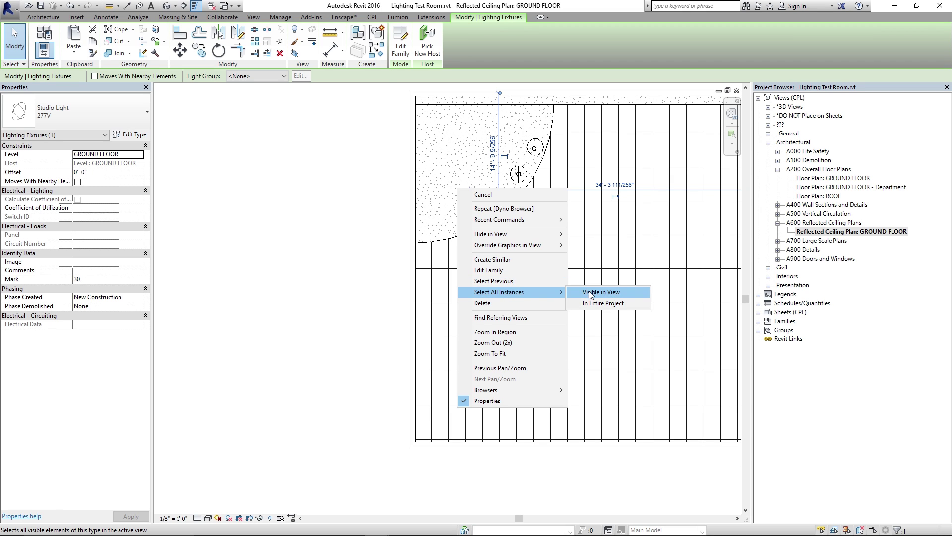
pyautogui.click(592, 293)
pyautogui.moveTo(619, 286); pyautogui.dragTo(547, 293, button='middle')
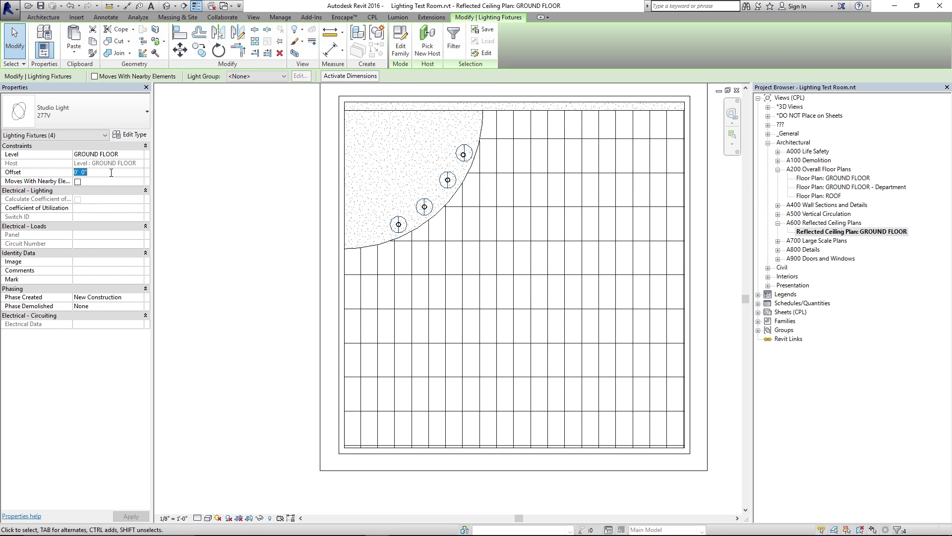
pyautogui.press('Return')
pyautogui.click(251, 272)
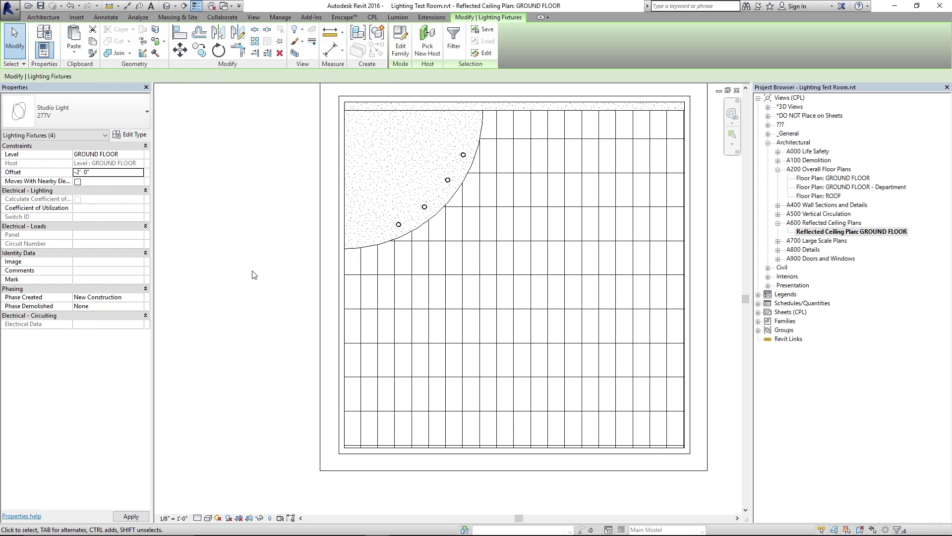
pyautogui.click(280, 202)
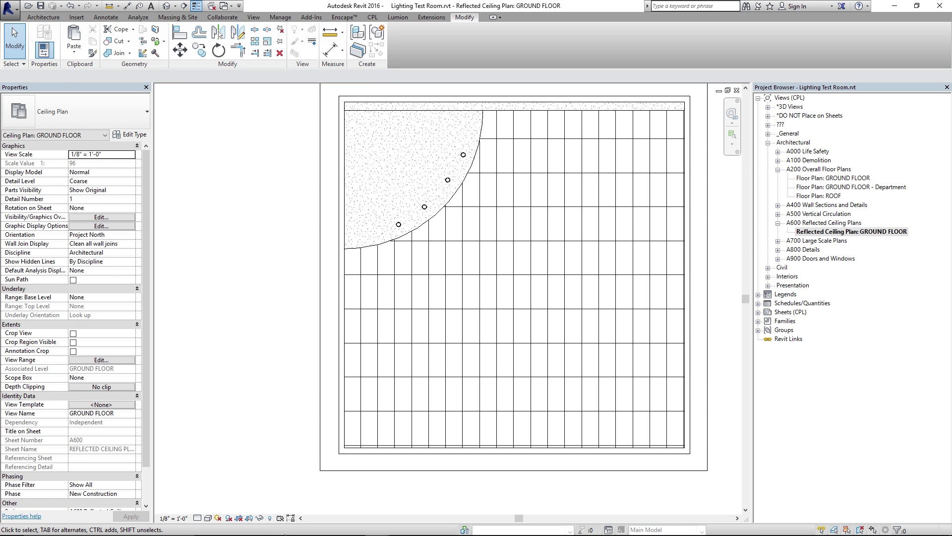
# - Look around the room in Enscape to examine the downlights and the light on walls and ceiling, then return to Revit
pyautogui.moveTo(379, 530)
pyautogui.click(406, 472)
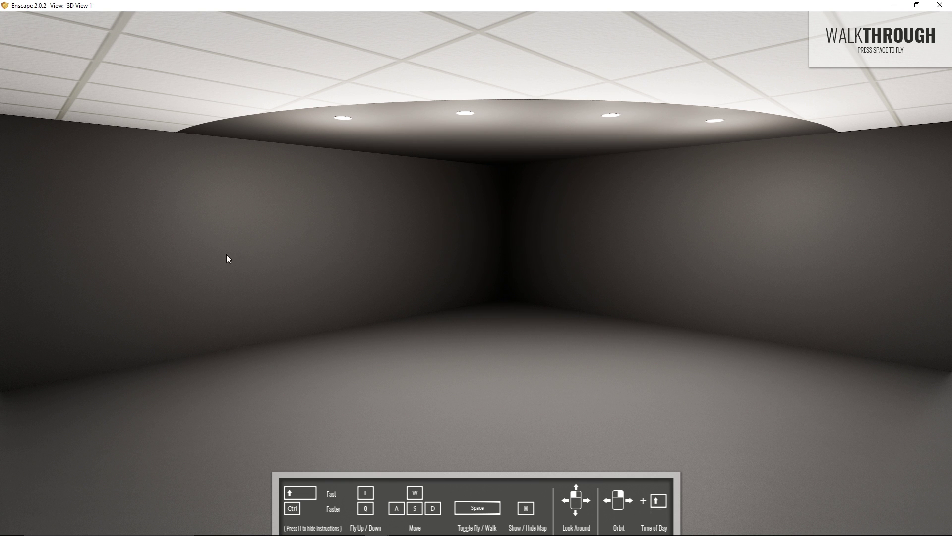
pyautogui.moveTo(535, 318); pyautogui.dragTo(506, 310)
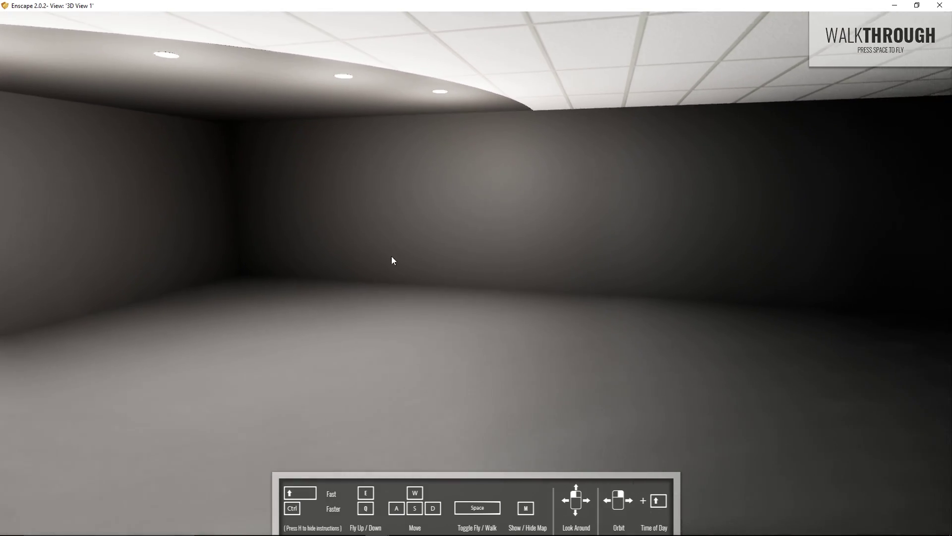
pyautogui.moveTo(694, 267); pyautogui.dragTo(149, 230)
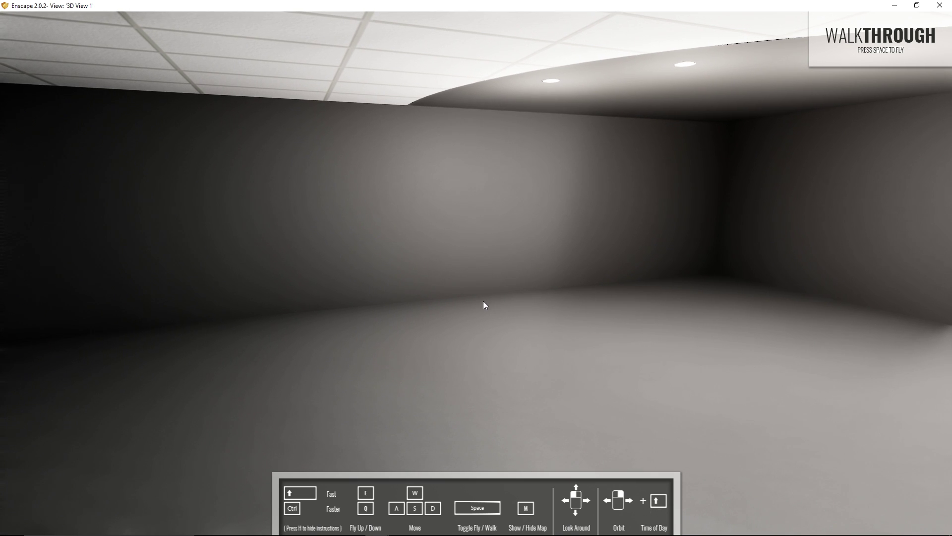
pyautogui.moveTo(485, 304); pyautogui.dragTo(397, 302)
pyautogui.moveTo(484, 248); pyautogui.dragTo(831, 191)
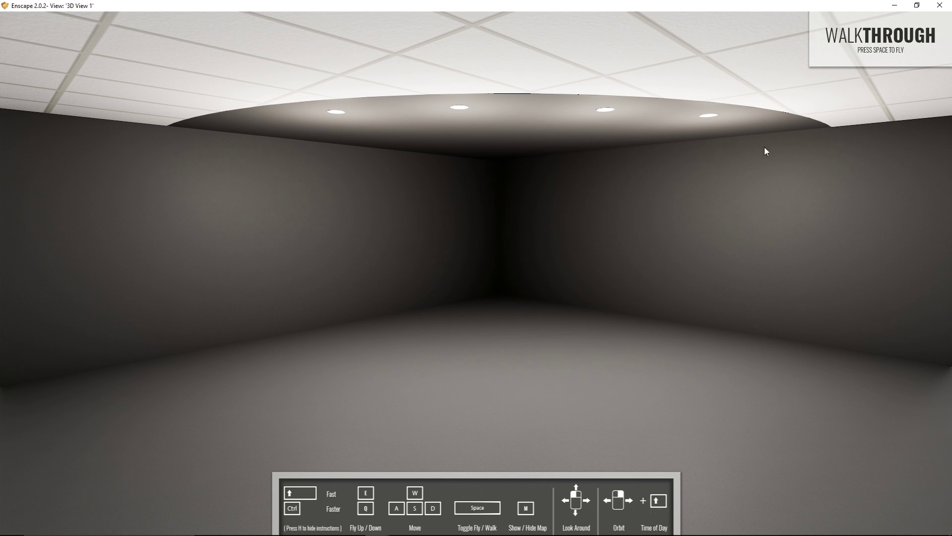
pyautogui.click(893, 6)
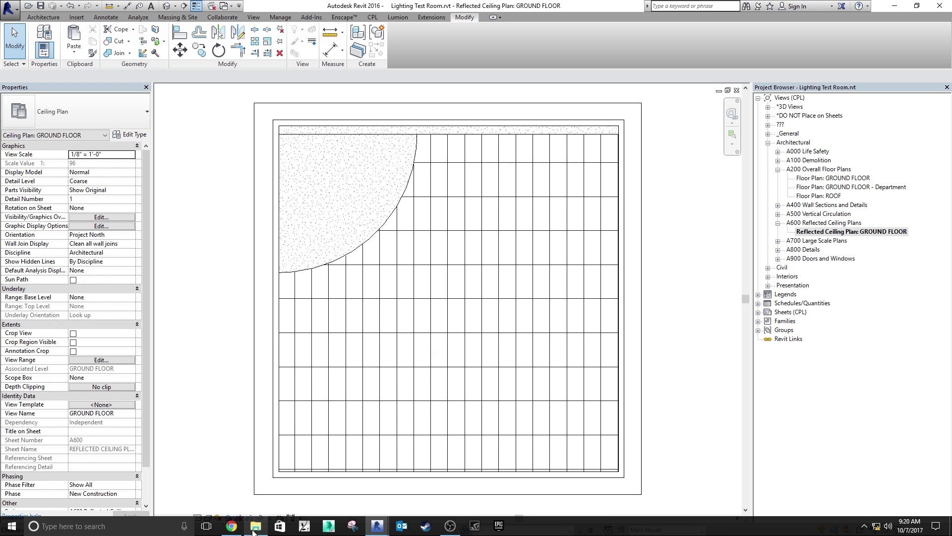
# - Switch to Chrome, close the blank Autodesk help page, and search BIMobject for "delray lighting tube"
pyautogui.click(232, 526)
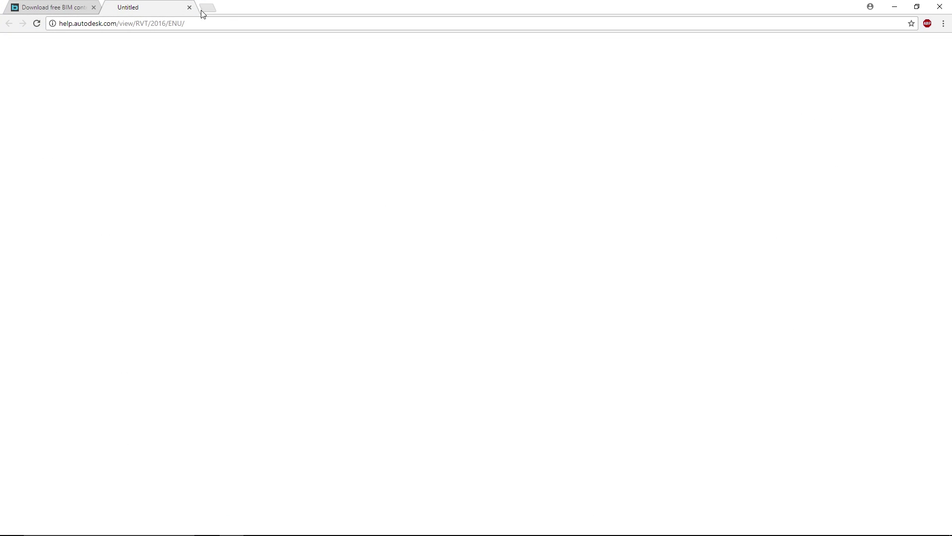
pyautogui.click(189, 7)
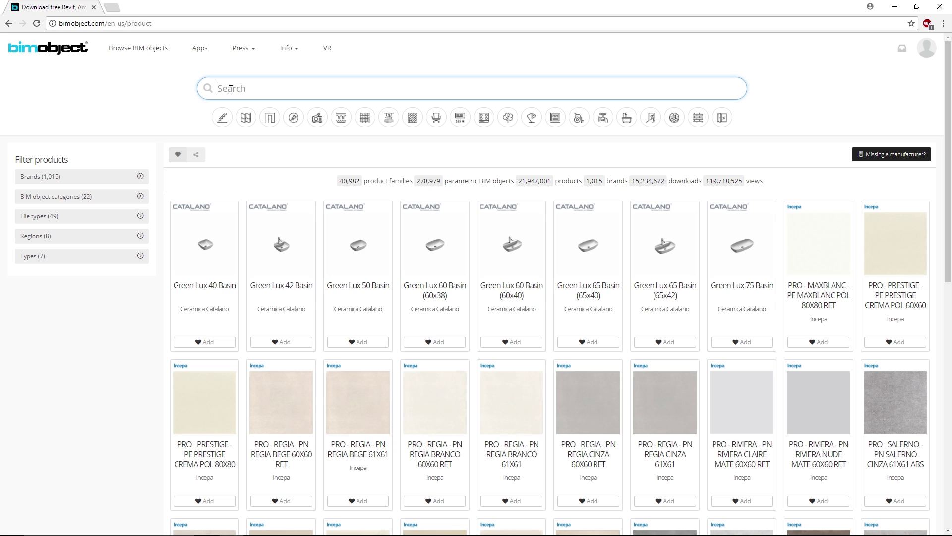
pyautogui.write('lray lig')
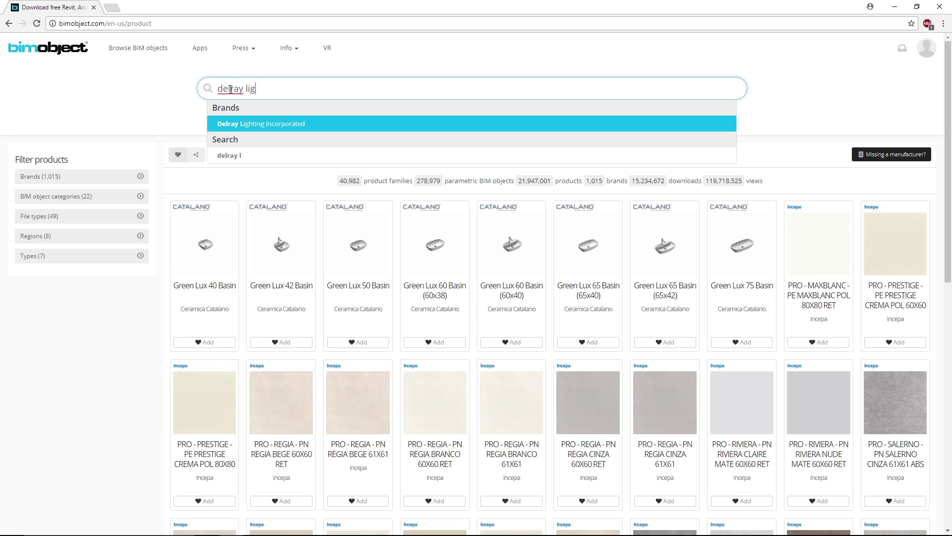
pyautogui.write('hting tube')
pyautogui.press('Return')
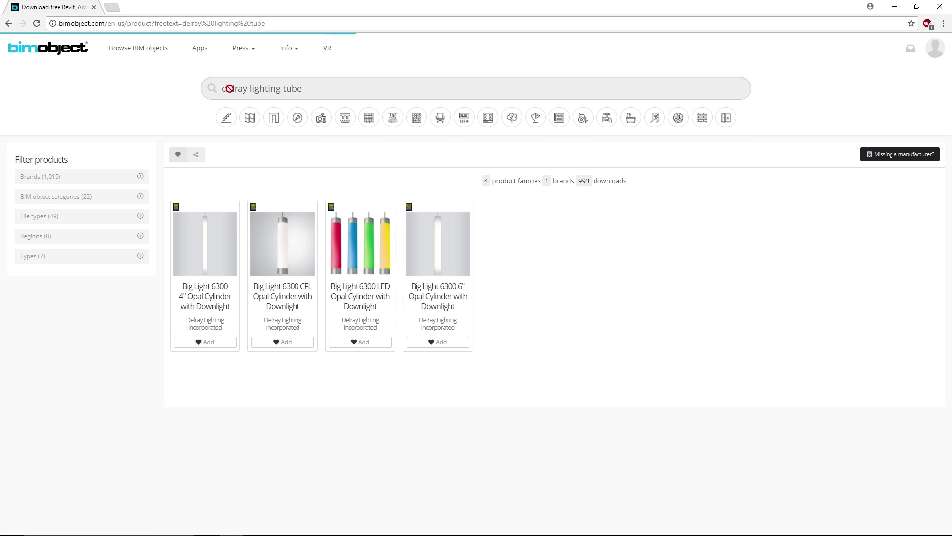
# - Download the Tube_Deco_6_Inch_LED Revit family of the Big Light 6300 6" Opal Cylinder with Downlight and open it in Revit
pyautogui.click(456, 257)
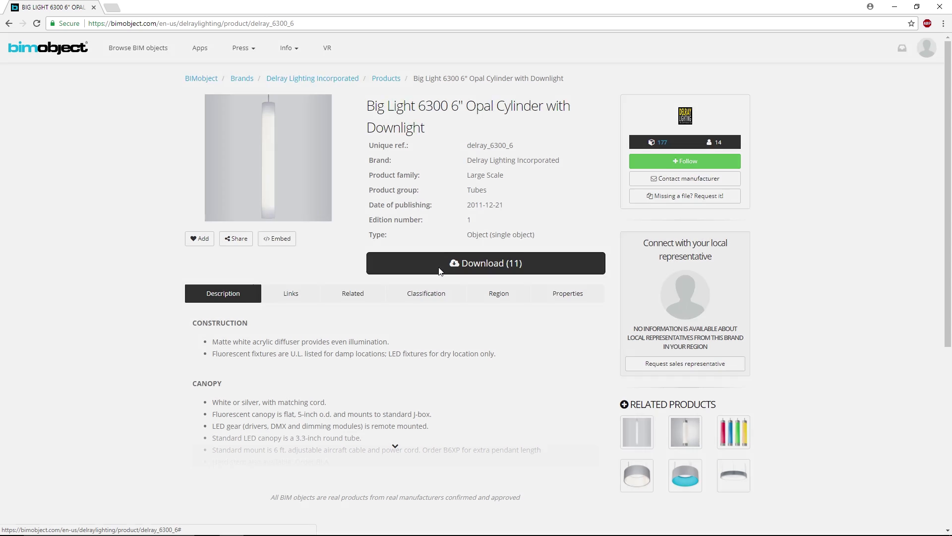
pyautogui.click(440, 270)
pyautogui.click(639, 145)
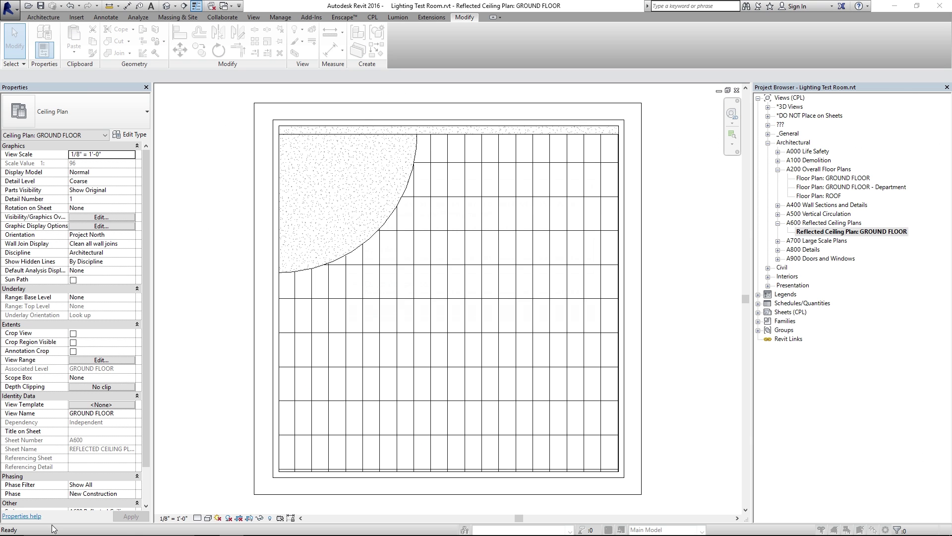
pyautogui.click(434, 258)
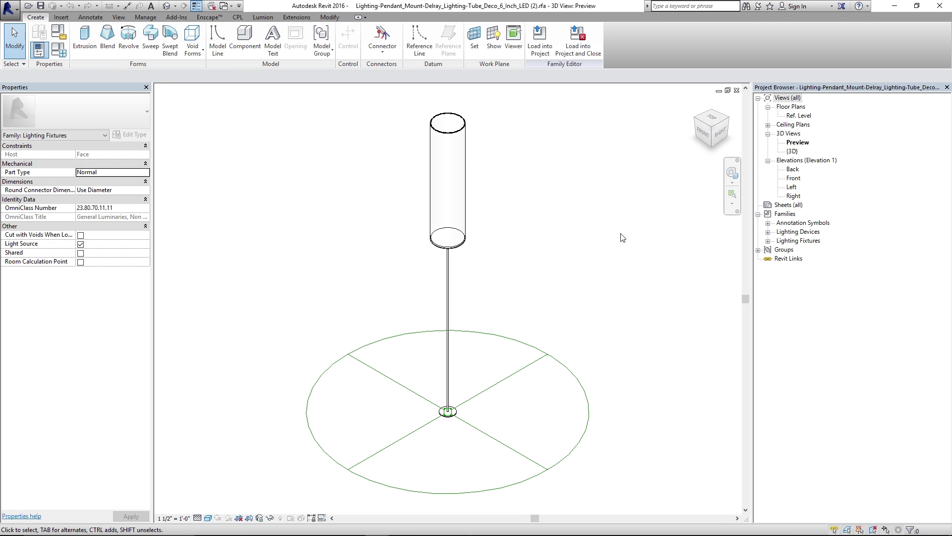
# - Open the nested Cylinder 6 with Downlight family for editing and select its tube housing extrusion
pyautogui.click(452, 141)
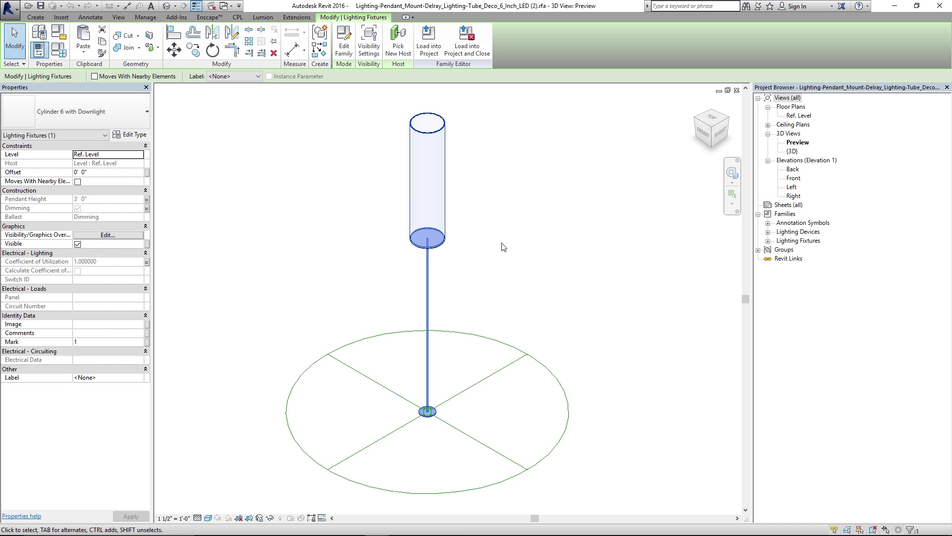
pyautogui.click(344, 50)
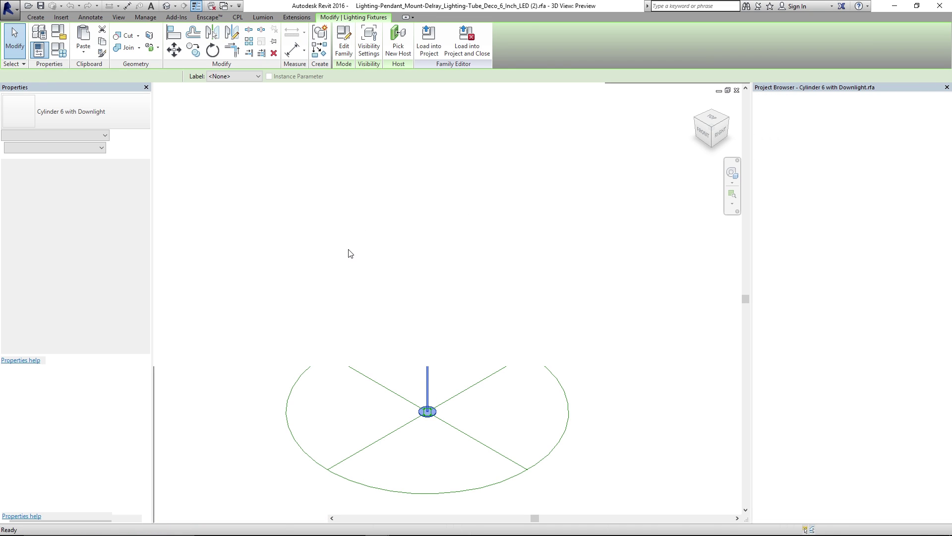
pyautogui.click(427, 149)
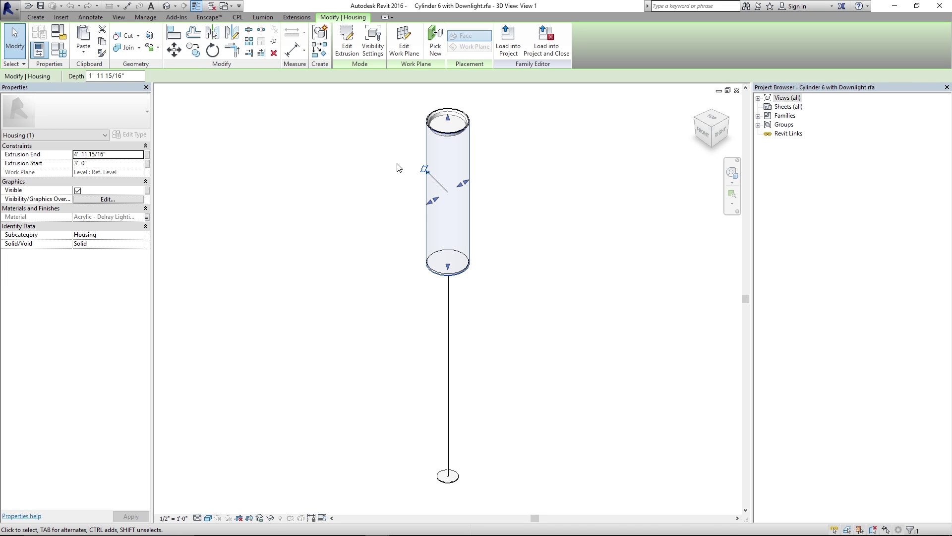
# - Switch to Chrome, close the downloads list, check the pendant's product photo, and minimize the browser
pyautogui.click(232, 525)
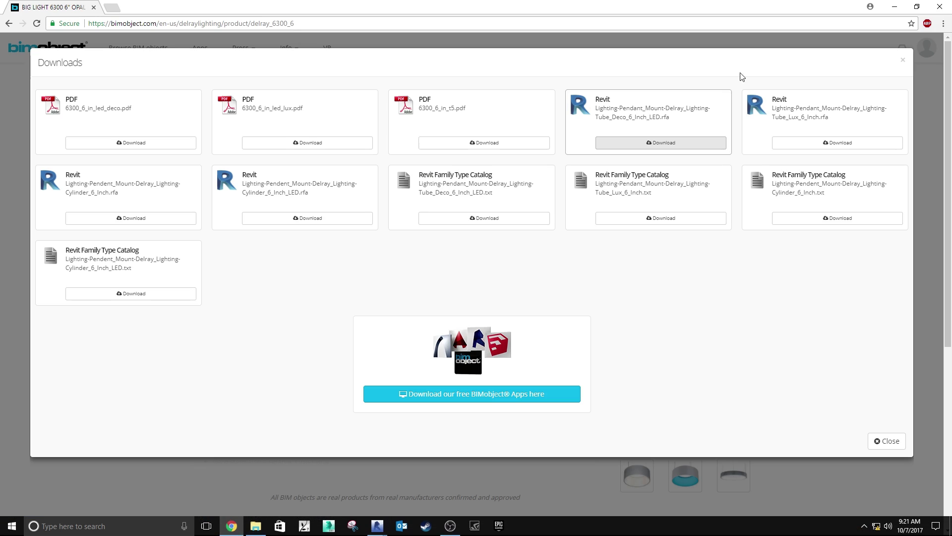
pyautogui.click(903, 56)
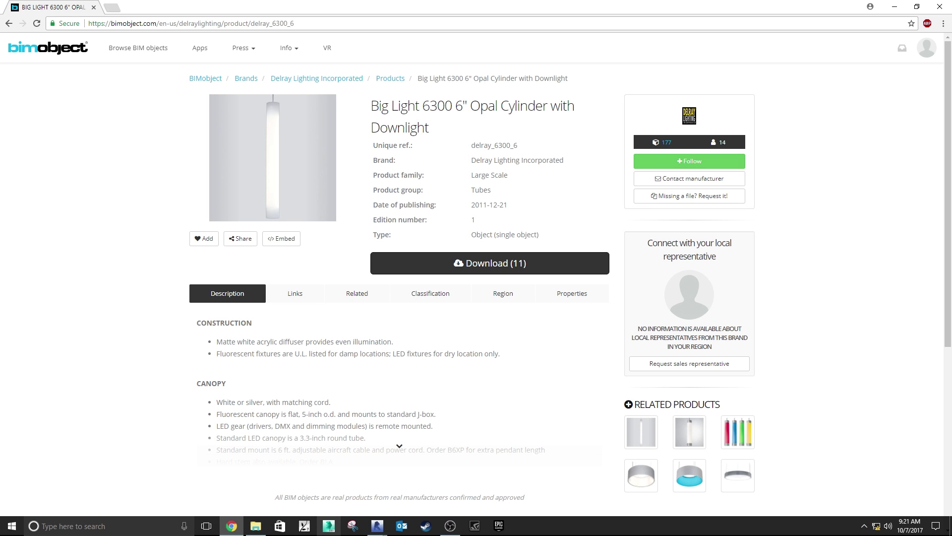
pyautogui.moveTo(374, 527)
pyautogui.click(434, 476)
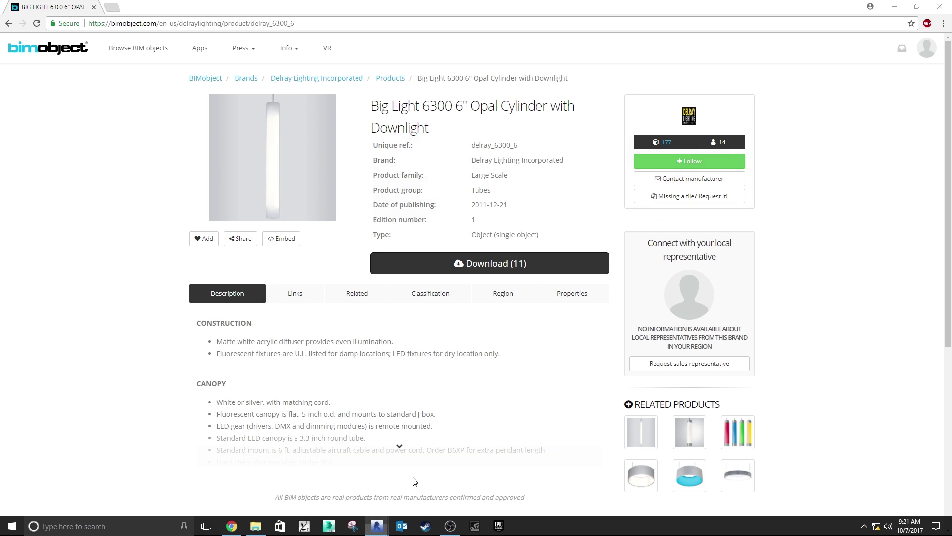
pyautogui.click(893, 6)
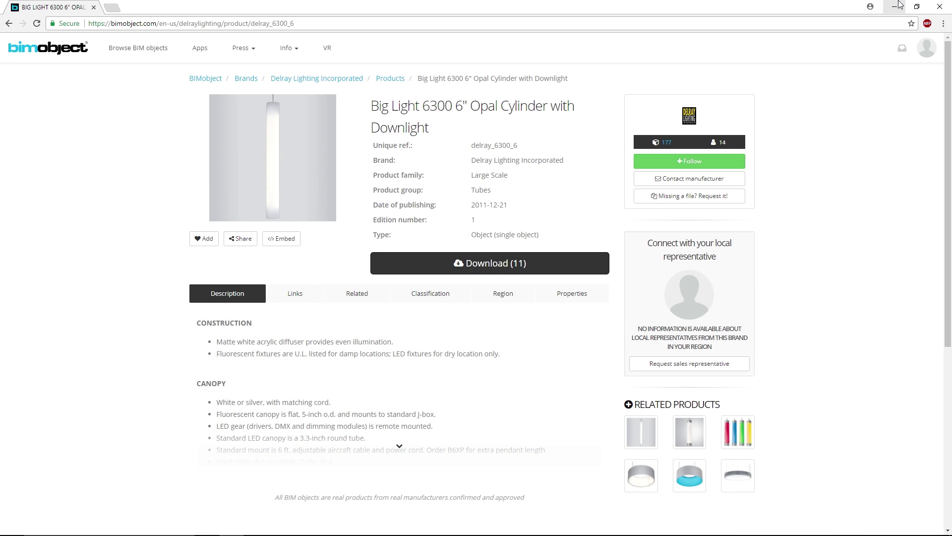
# - Return from Chrome to Revit and check which family parameter drives the tube housing's material, leaving the association as is
pyautogui.click(897, 6)
pyautogui.moveTo(553, 266); pyautogui.dragTo(541, 279, button='middle')
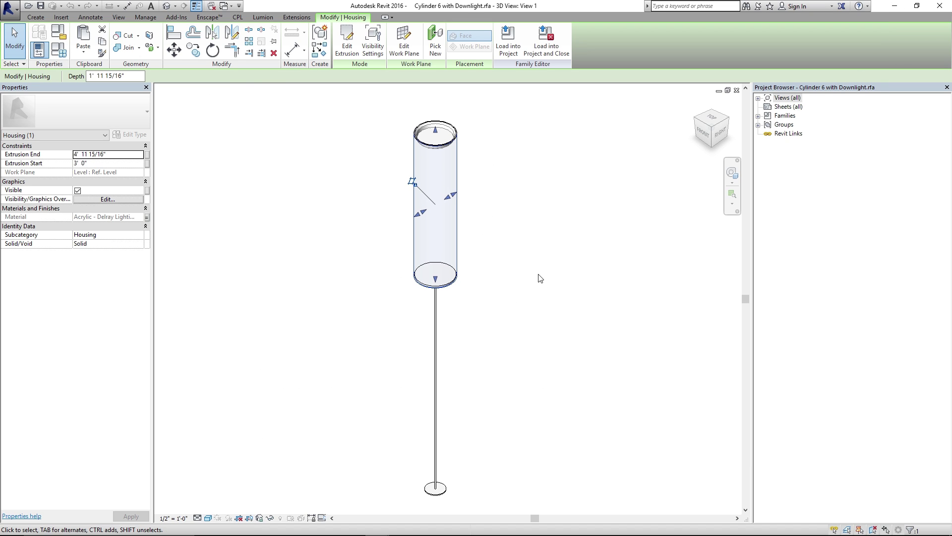
pyautogui.click(146, 218)
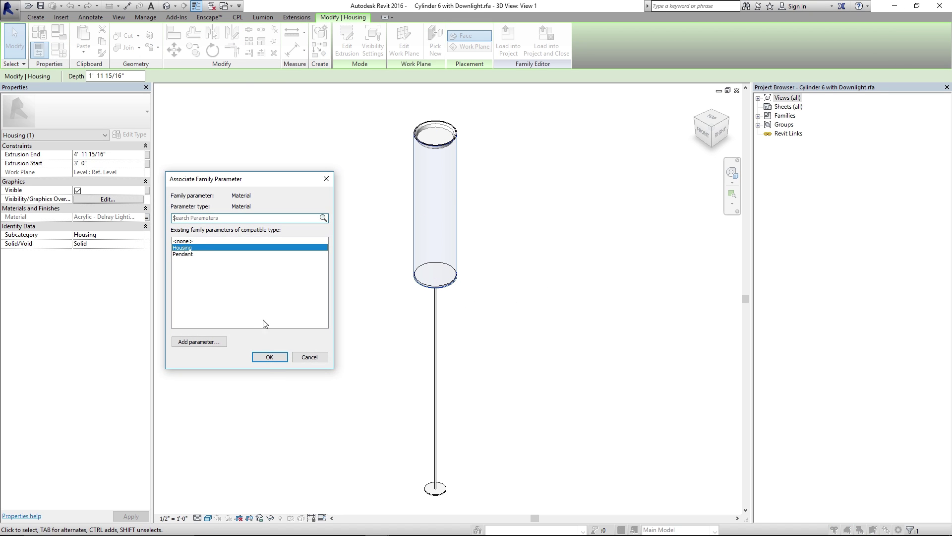
pyautogui.click(309, 357)
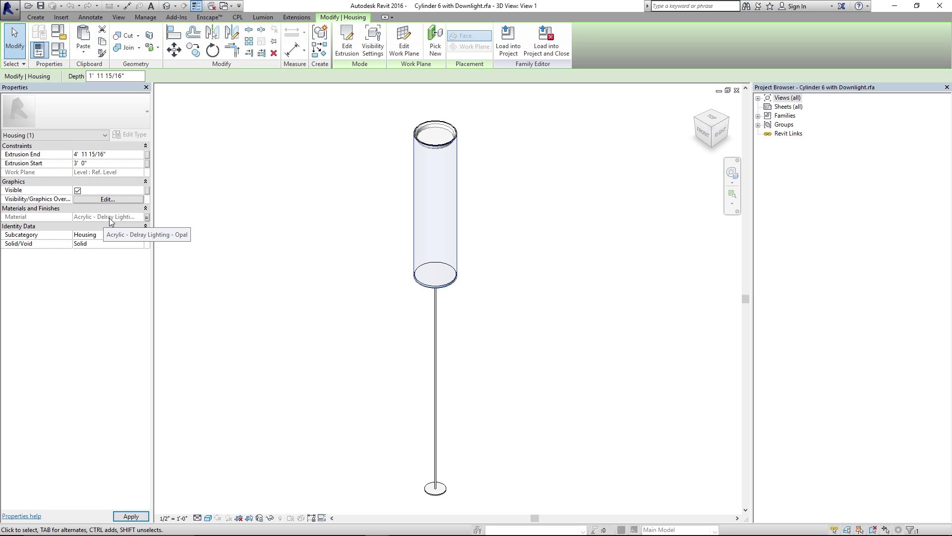
pyautogui.click(479, 283)
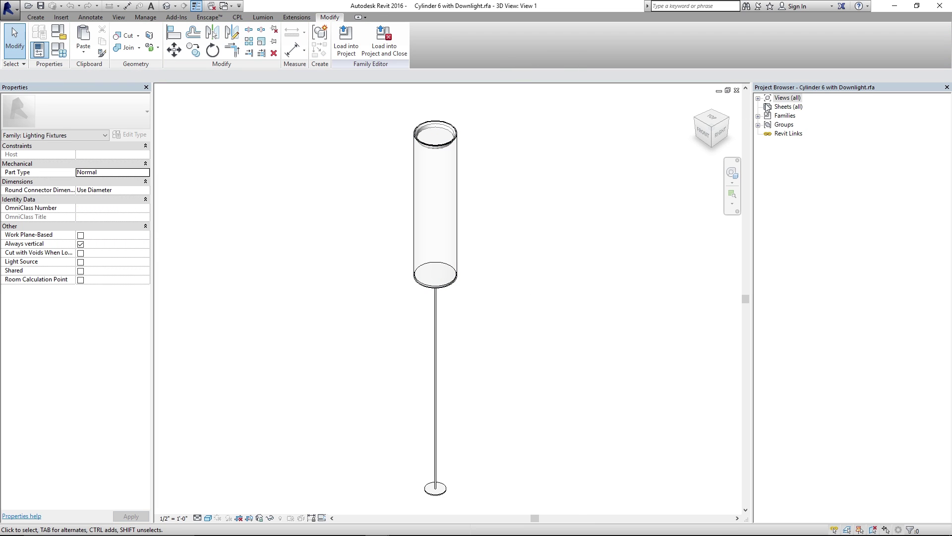
# - Close the nested cylinder family and the 6-inch Delray pendant family to return to the Lighting Test Room reflected ceiling plan
pyautogui.click(736, 90)
pyautogui.click(497, 278)
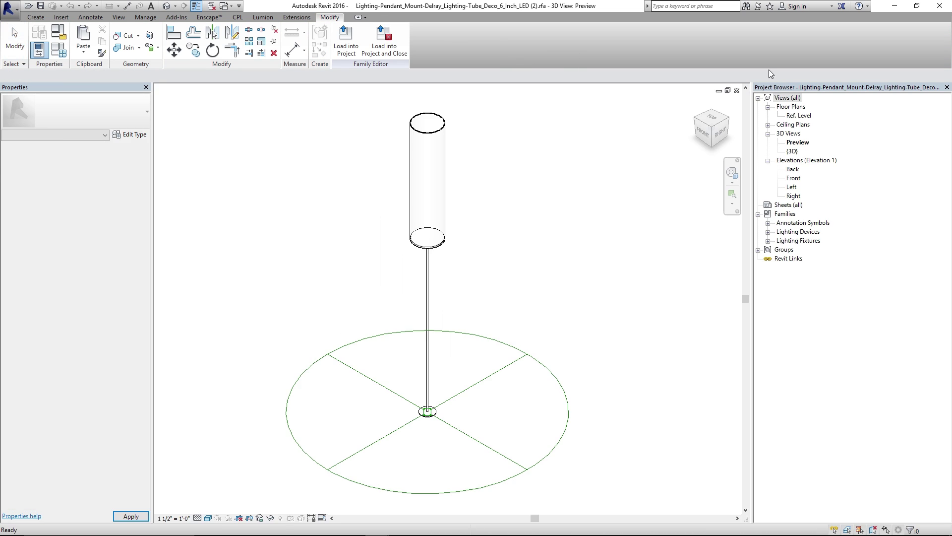
pyautogui.click(736, 90)
pyautogui.moveTo(495, 339); pyautogui.dragTo(474, 330, button='middle')
# - Place three Delray Tube_Deco_4_Inch_LED pendants of type Refer to Catalog in a horizontal row on the grid ceiling, near the room's middle
pyautogui.press('c')
pyautogui.press('m')
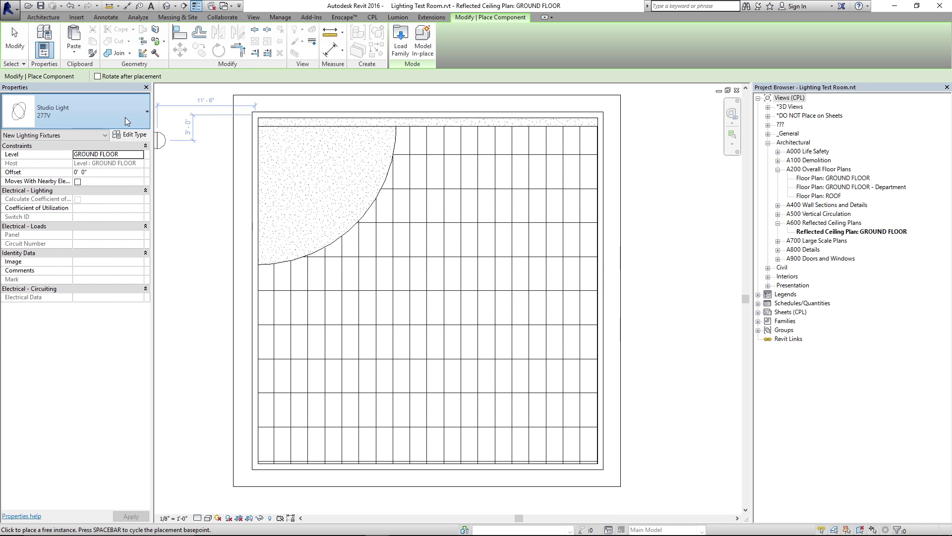
pyautogui.click(125, 117)
pyautogui.write('del')
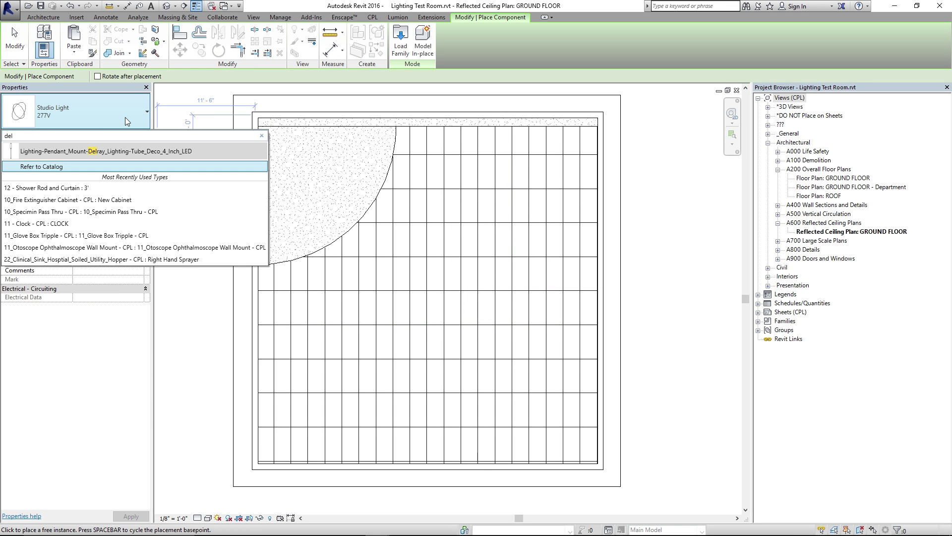
pyautogui.click(41, 170)
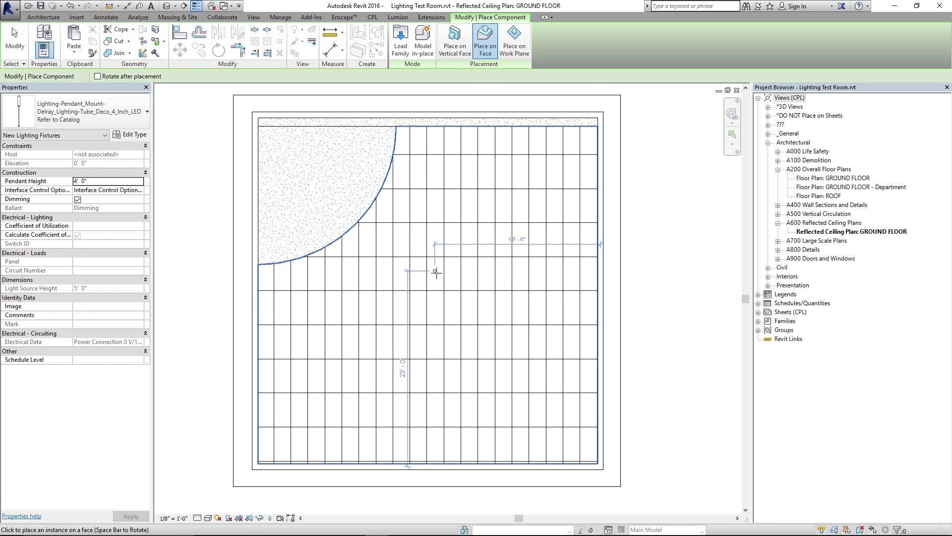
pyautogui.click(473, 270)
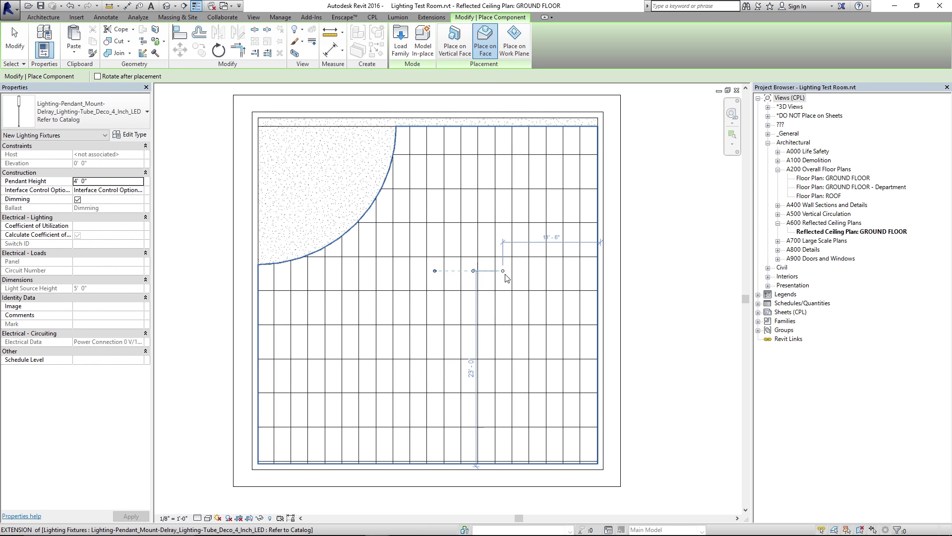
pyautogui.press('Escape')
pyautogui.press('Escape')
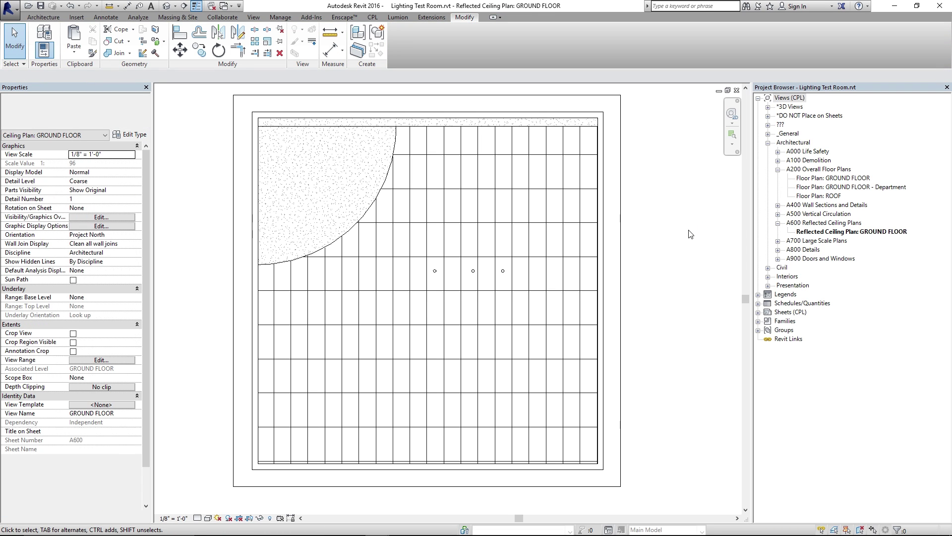
# - Switch to Enscape, inspect the three tube pendants in the dark room, and minimize the Enscape window
pyautogui.moveTo(377, 526)
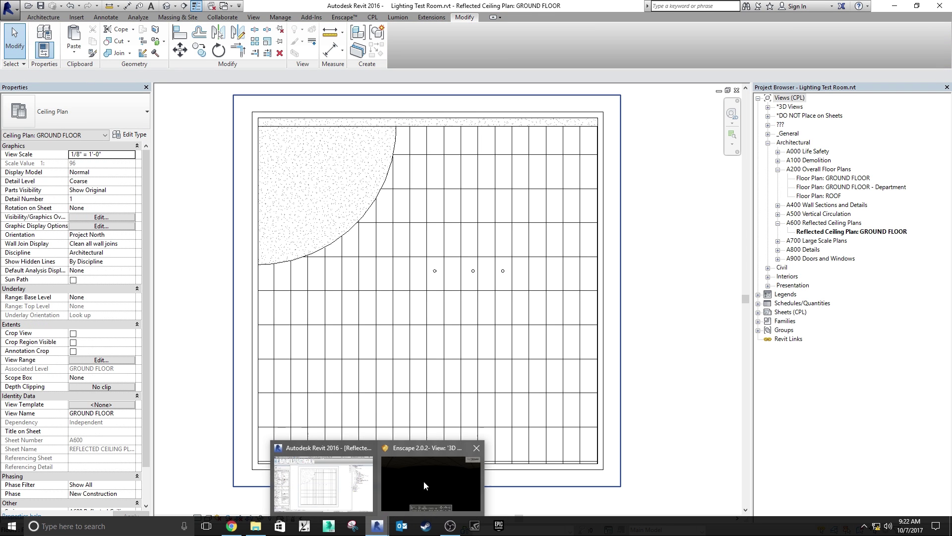
pyautogui.click(424, 481)
pyautogui.moveTo(417, 175); pyautogui.dragTo(694, 175)
pyautogui.press('d')
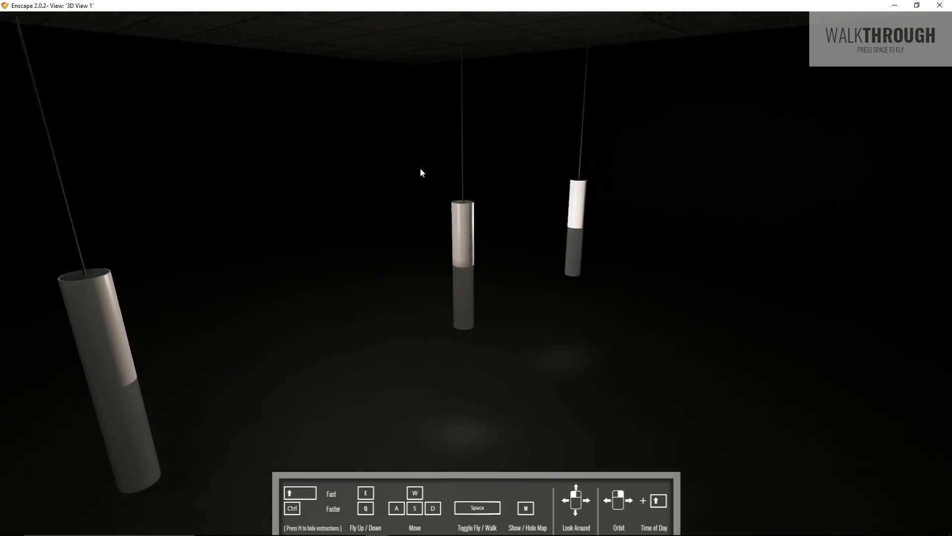
pyautogui.moveTo(421, 172); pyautogui.dragTo(268, 161)
pyautogui.press('w')
pyautogui.press('a')
pyautogui.moveTo(545, 225); pyautogui.dragTo(492, 227)
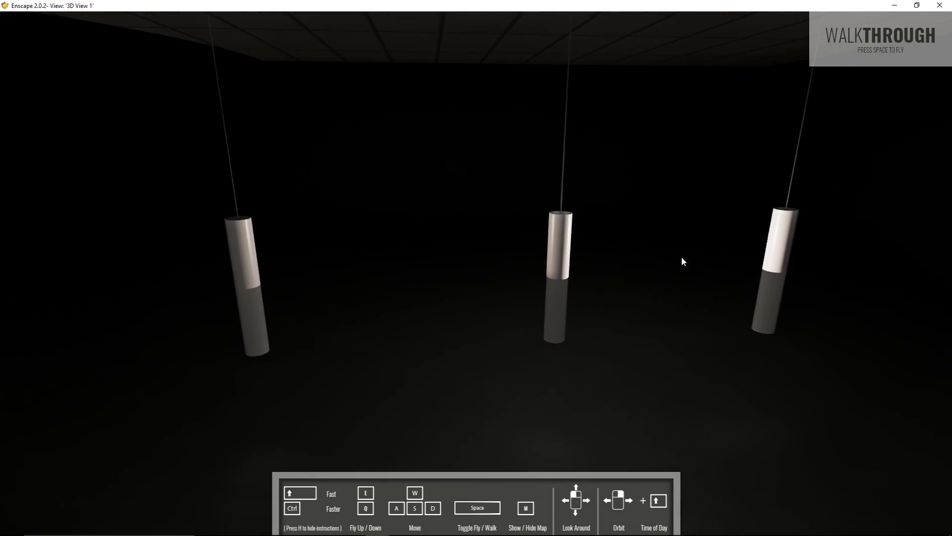
pyautogui.click(893, 6)
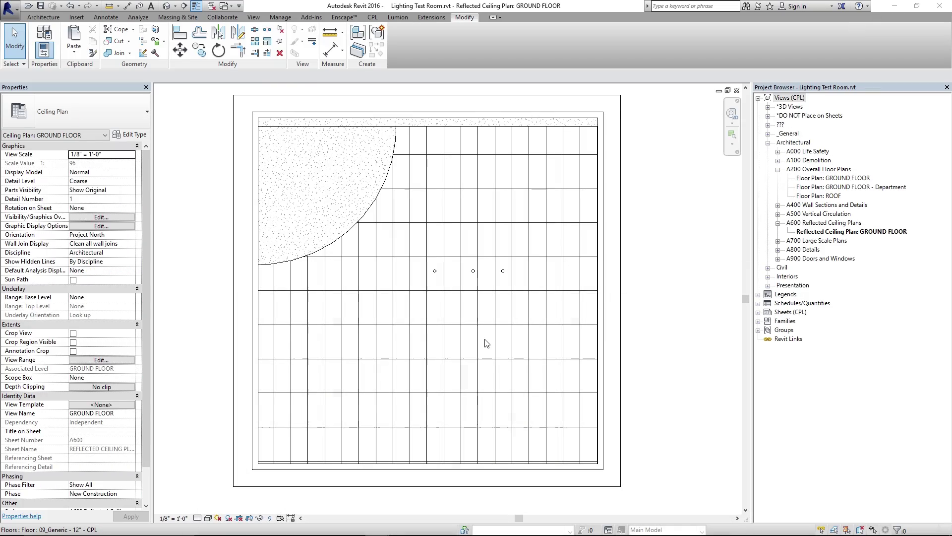
# - Open the type properties of the leftmost Delray pendant and bring up the material choices for its Housing parameter
pyautogui.click(435, 271)
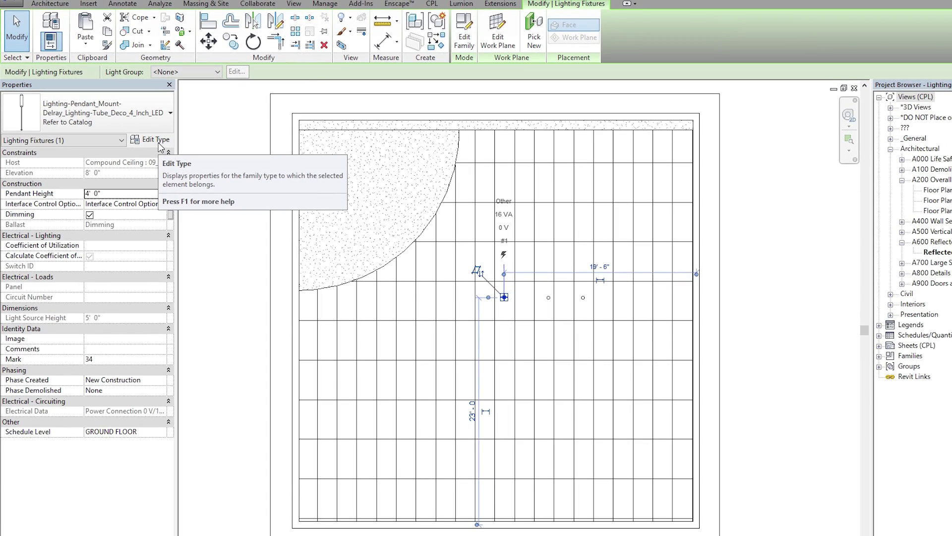
pyautogui.click(153, 139)
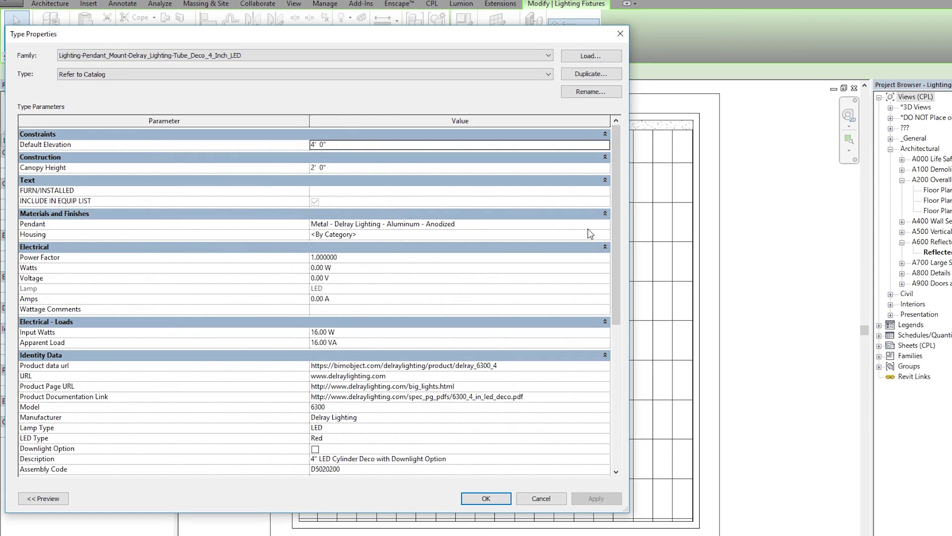
pyautogui.click(608, 235)
pyautogui.click(608, 235)
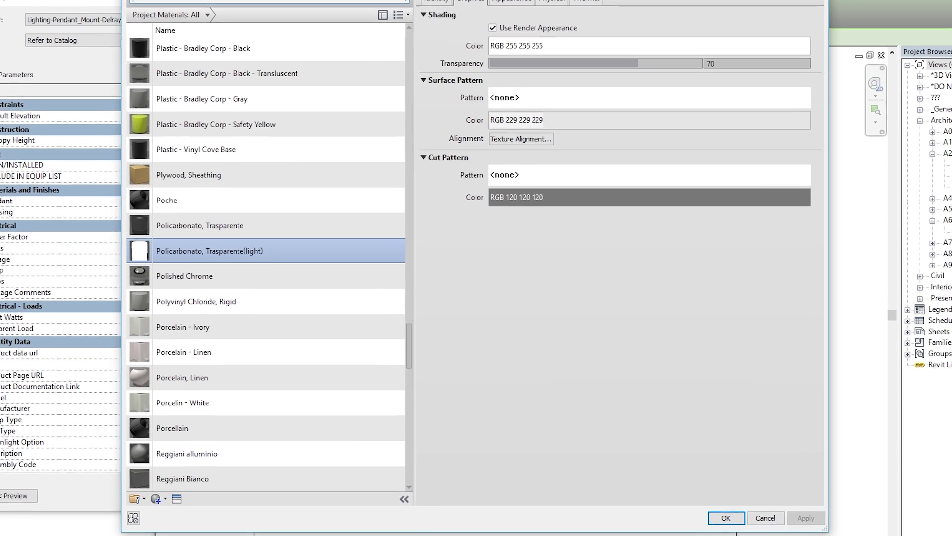
# - Create a new project material named "_Lighting material" and have its shading use the render appearance
pyautogui.click(157, 502)
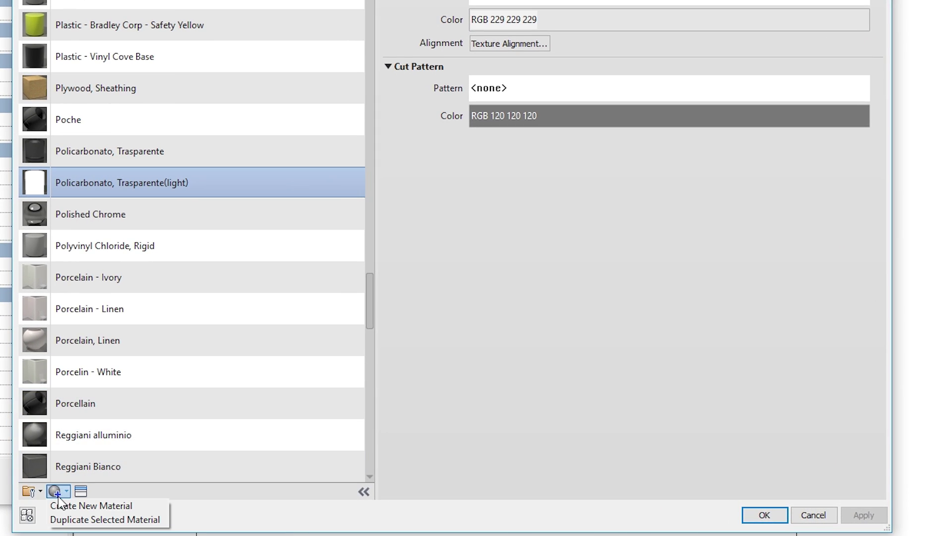
pyautogui.click(58, 504)
pyautogui.rightClick(99, 187)
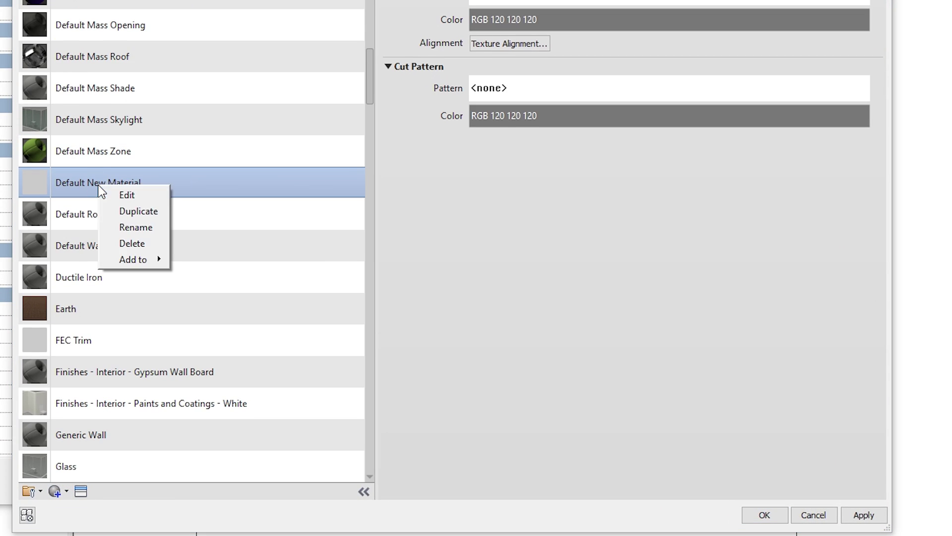
pyautogui.click(131, 226)
pyautogui.press('BackSpace')
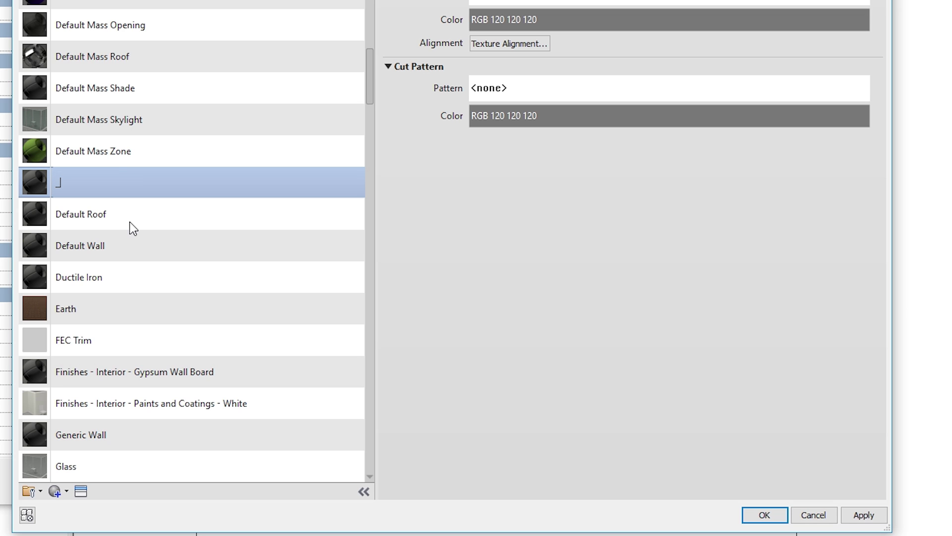
pyautogui.write('_Lighting mat')
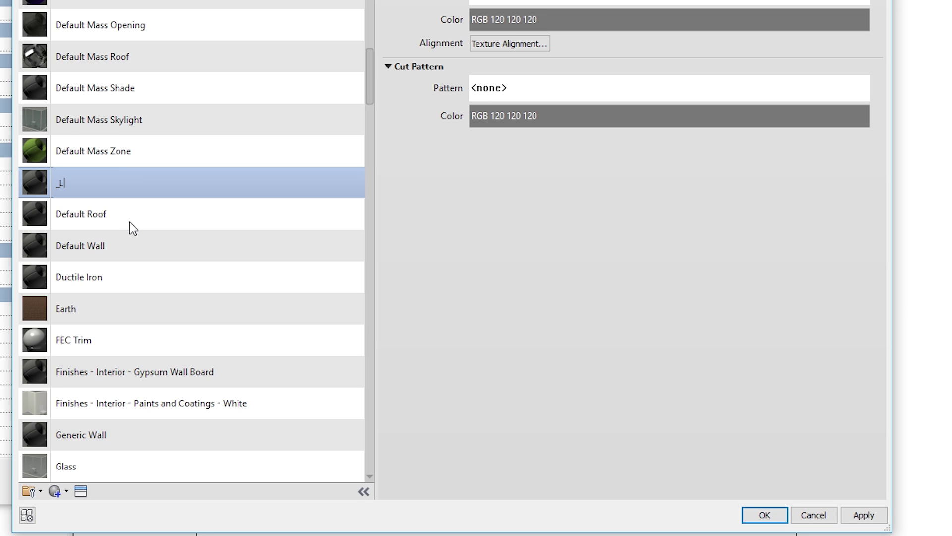
pyautogui.write('erial')
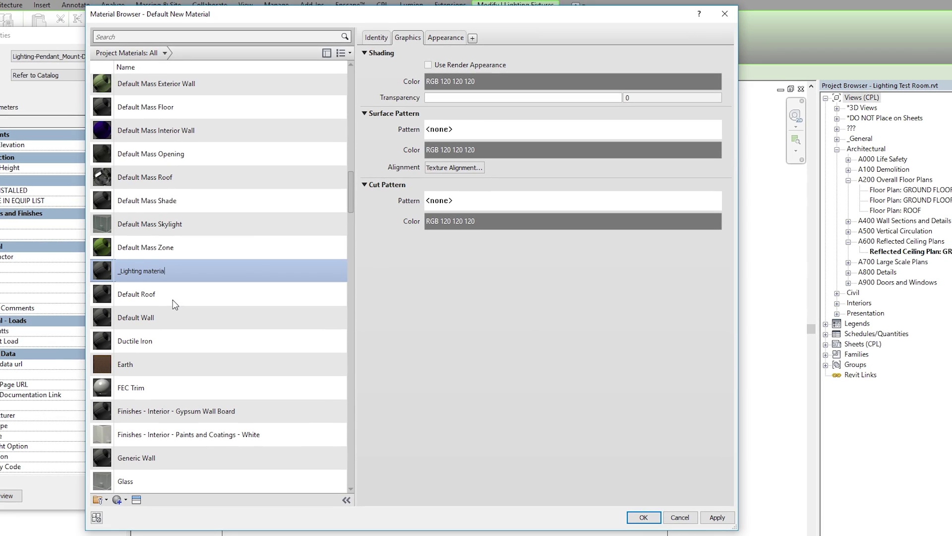
pyautogui.click(457, 56)
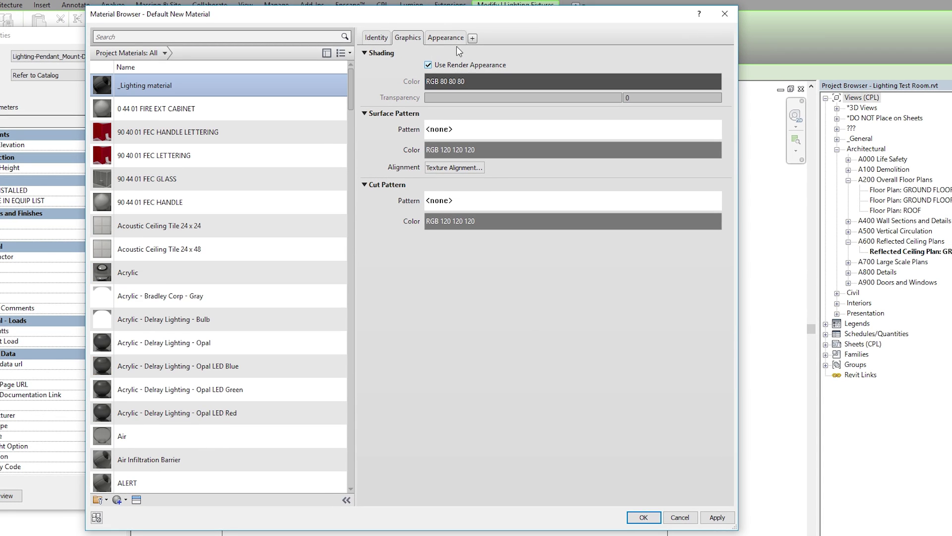
# - Replace the new material's appearance asset with Luminous - Translucent White from the Glass category of the Appearance Library
pyautogui.click(451, 40)
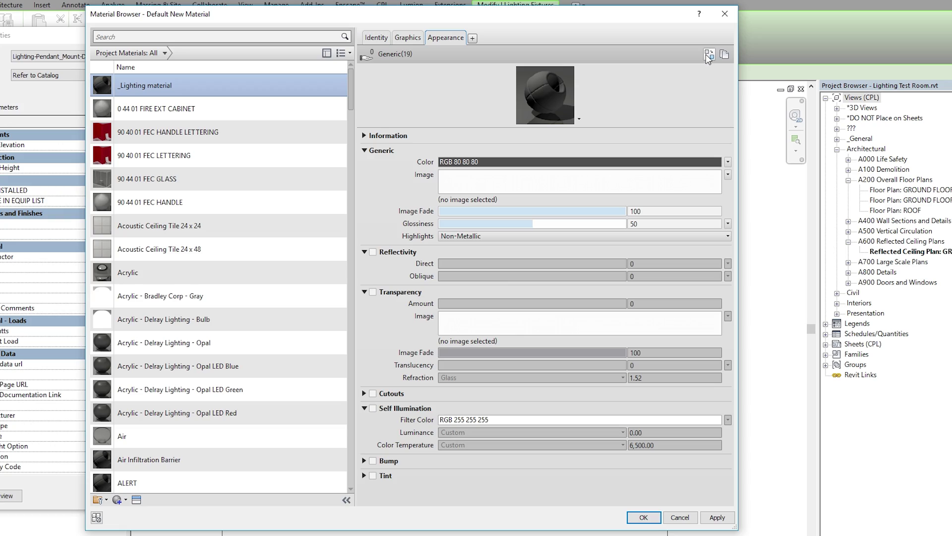
pyautogui.click(708, 55)
pyautogui.moveTo(299, 76); pyautogui.dragTo(370, 47)
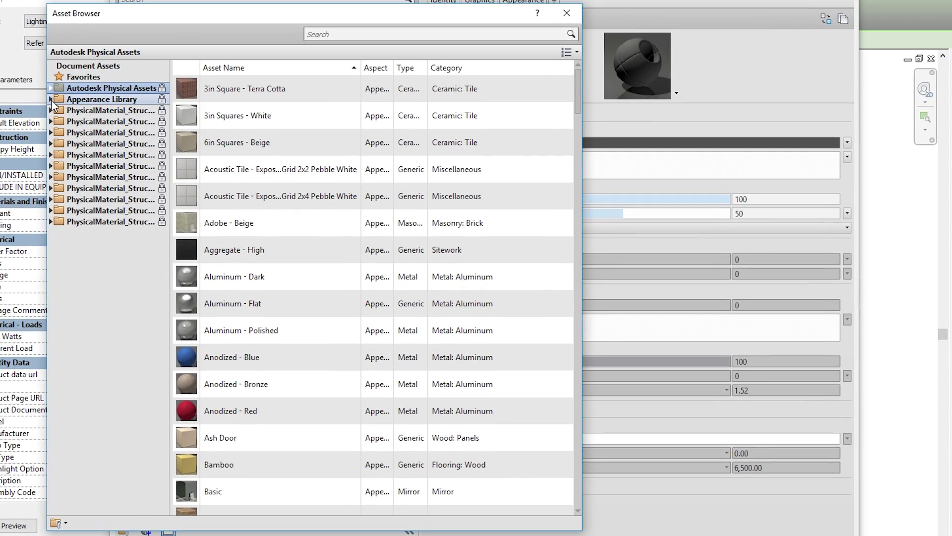
pyautogui.click(51, 99)
pyautogui.click(91, 178)
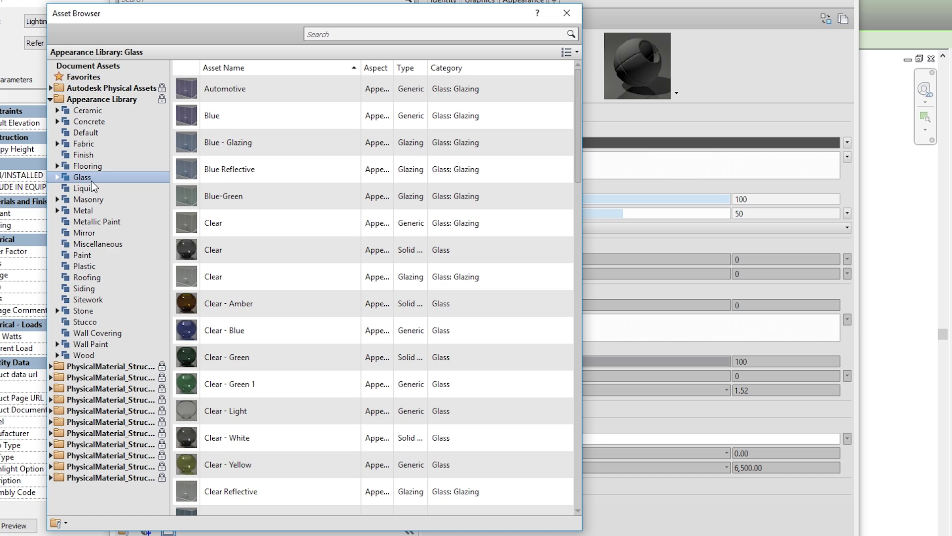
pyautogui.doubleClick(92, 179)
pyautogui.scroll(-9, 568, 322)
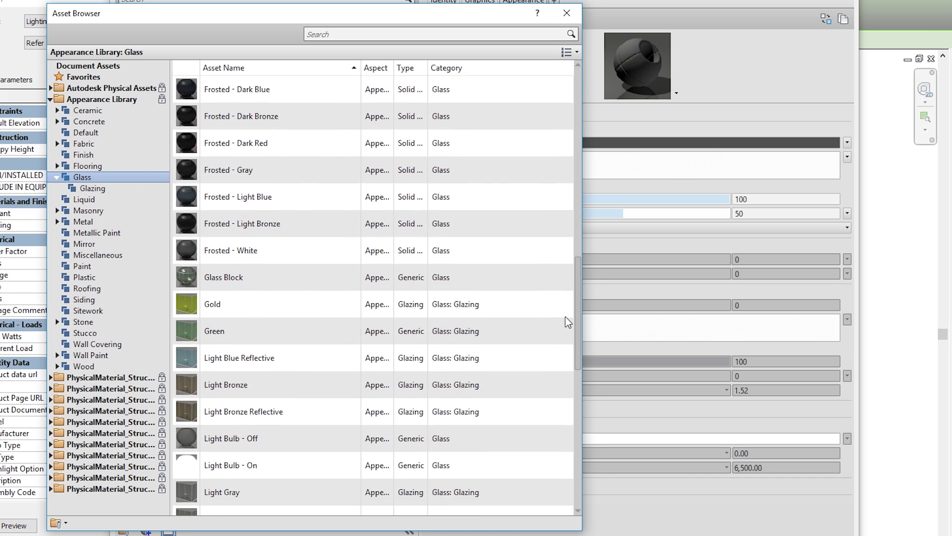
pyautogui.scroll(-5, 568, 323)
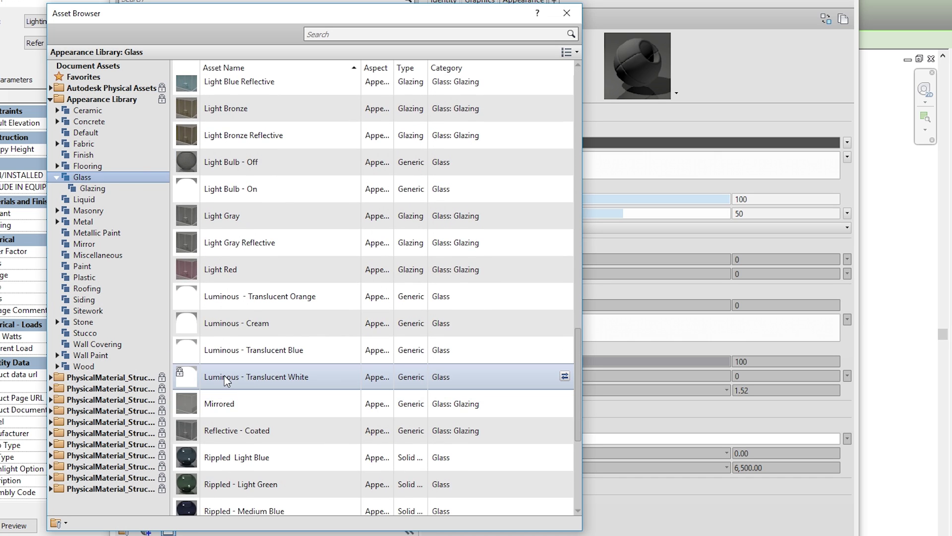
pyautogui.doubleClick(226, 380)
pyautogui.click(567, 13)
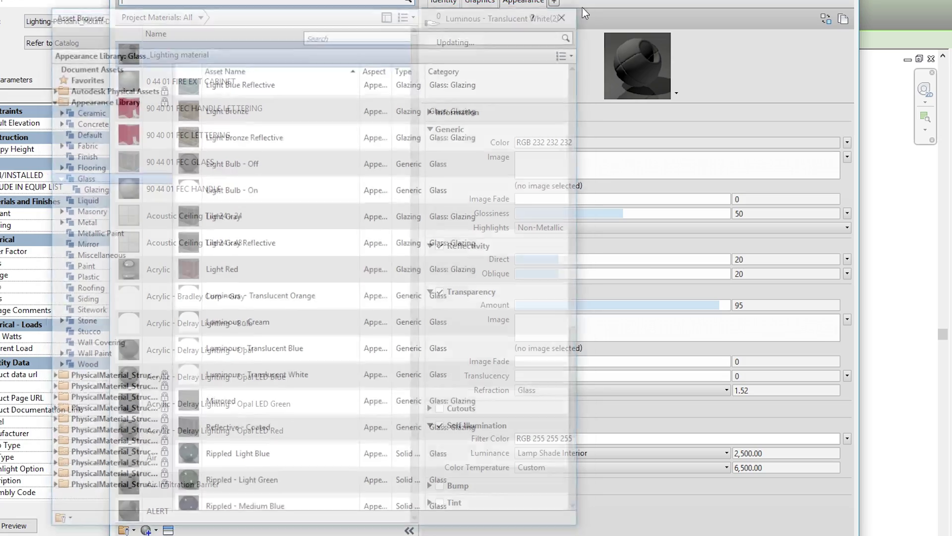
# - Assign _Lighting material to the pendant type's Housing parameter, accept the type properties, and deselect the pendant
pyautogui.moveTo(582, 0); pyautogui.dragTo(625, 13)
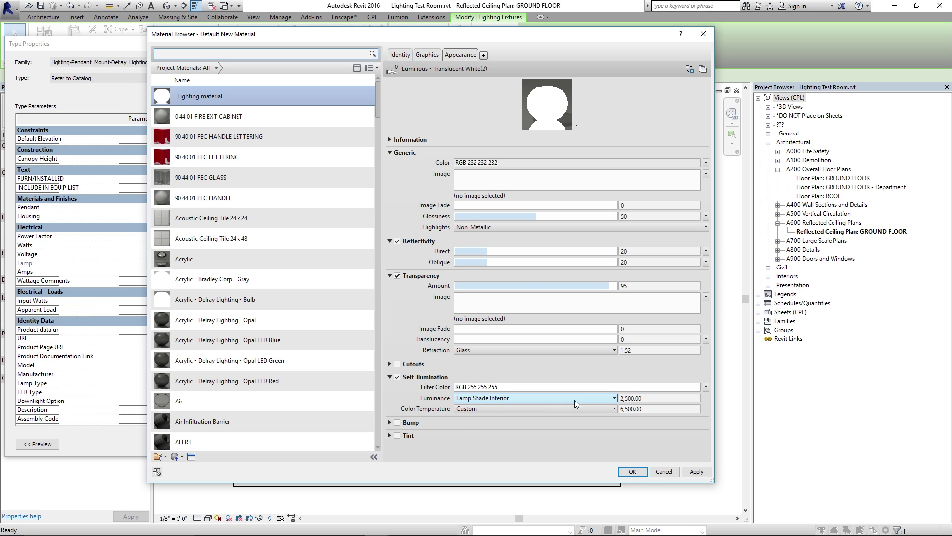
pyautogui.click(631, 473)
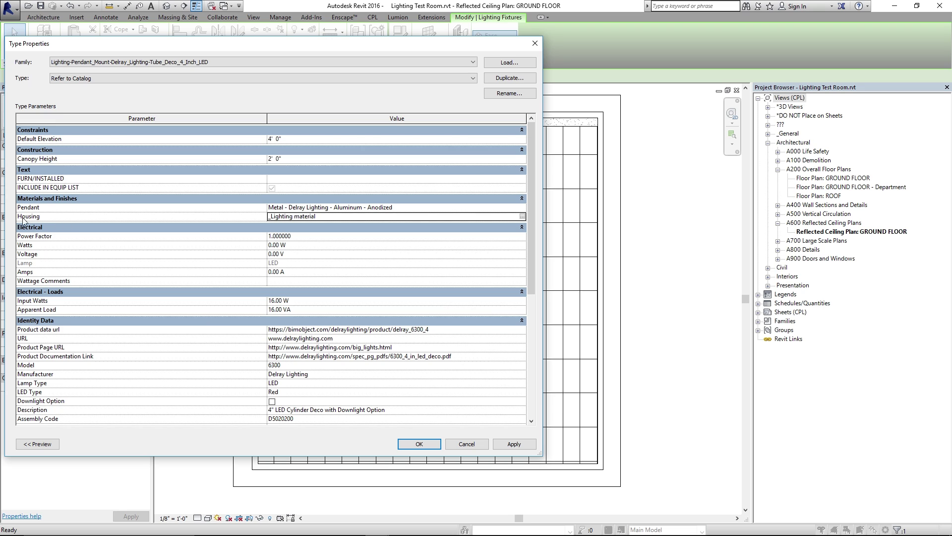
pyautogui.click(417, 444)
pyautogui.moveTo(665, 323); pyautogui.dragTo(662, 267, button='middle')
pyautogui.click(663, 267)
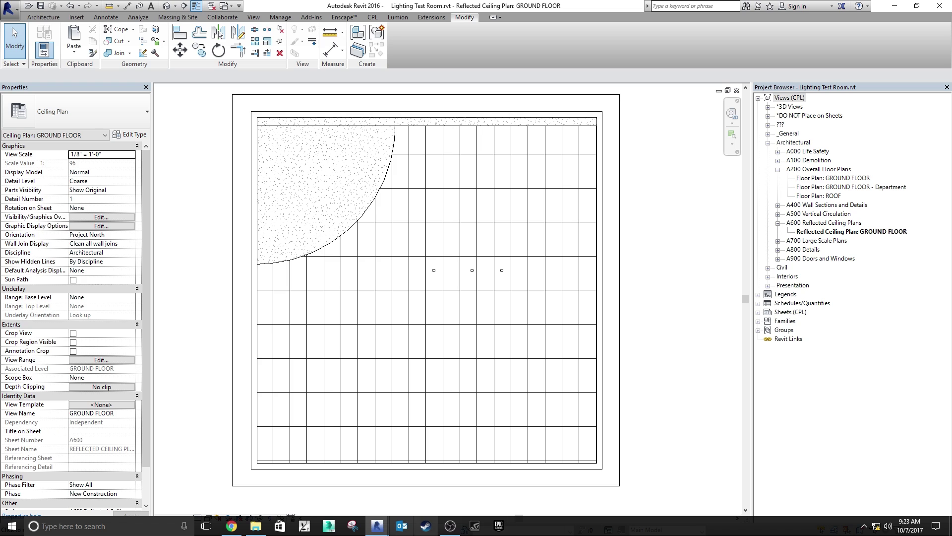
# - Switch to Enscape and examine the self-illuminating pendant tubes and their light on the ceiling from farther back in the room
pyautogui.moveTo(377, 524)
pyautogui.click(413, 481)
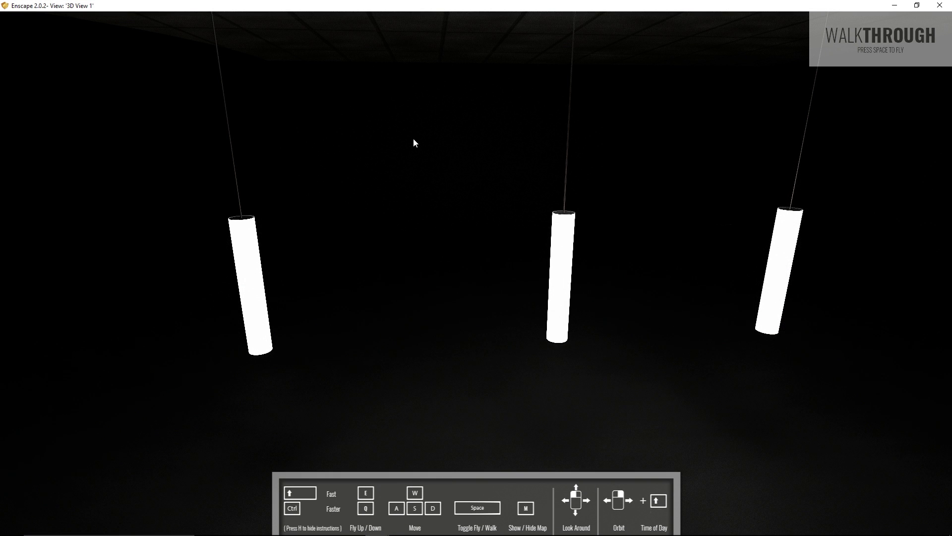
pyautogui.moveTo(476, 268); pyautogui.dragTo(456, 121)
pyautogui.press('s')
pyautogui.press('d')
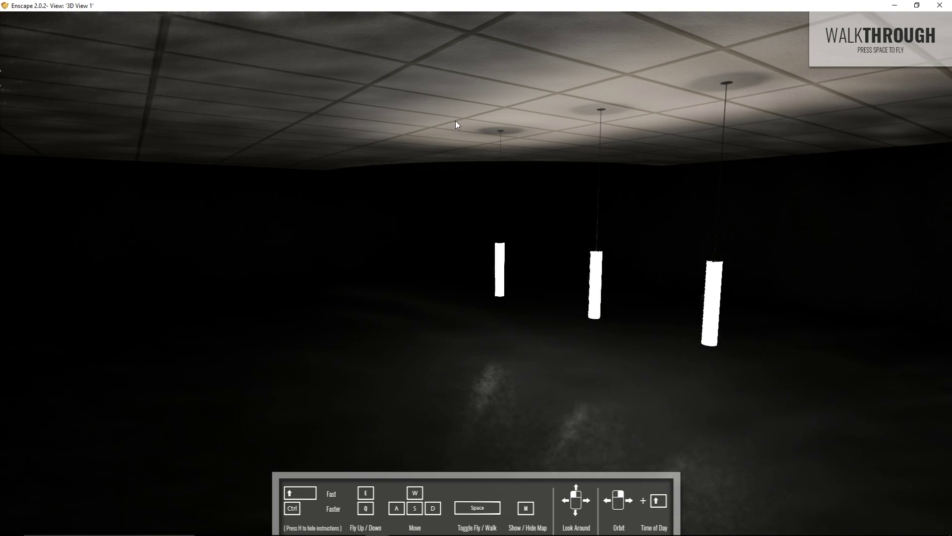
pyautogui.moveTo(591, 384); pyautogui.dragTo(658, 357)
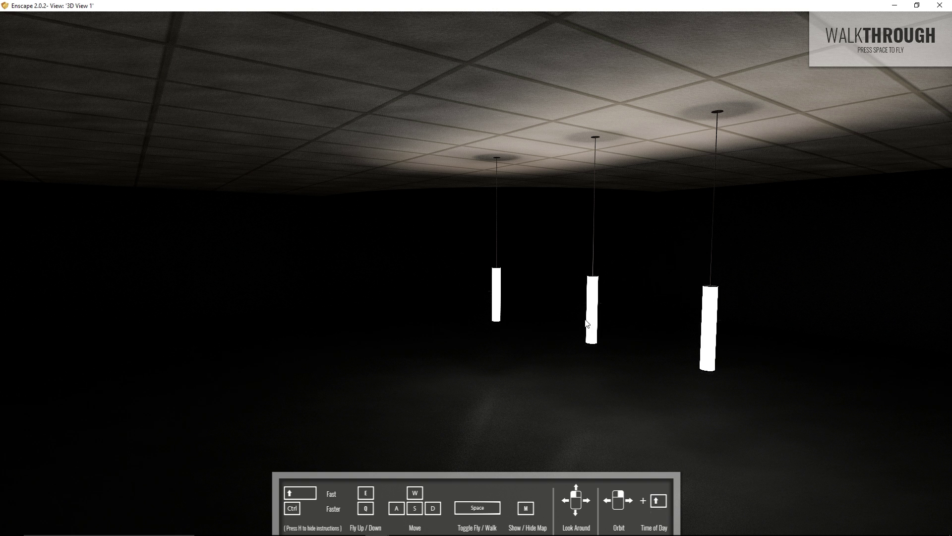
# - Switch back to Revit and delete the three tube pendants from the ground floor reflected ceiling plan
pyautogui.moveTo(476, 340); pyautogui.dragTo(676, 232)
pyautogui.press('a')
pyautogui.press('w')
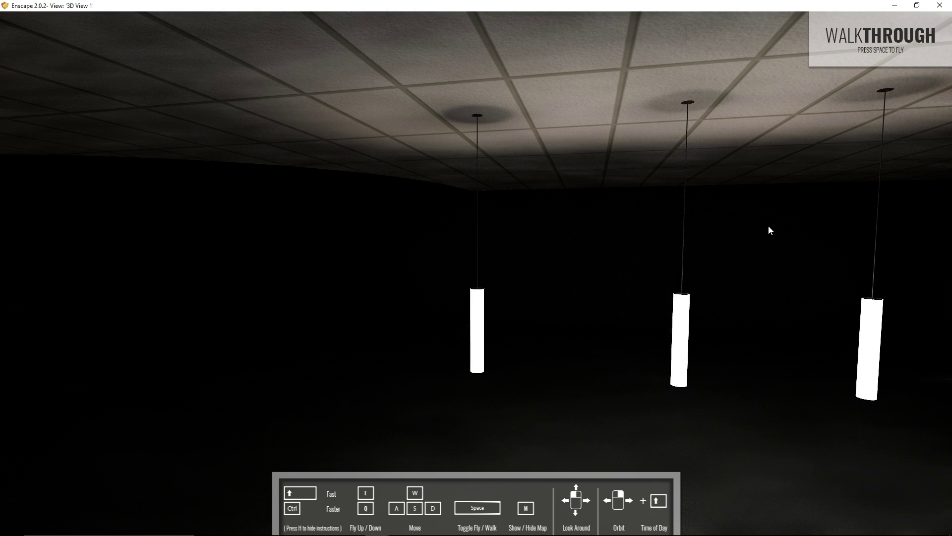
pyautogui.click(896, 6)
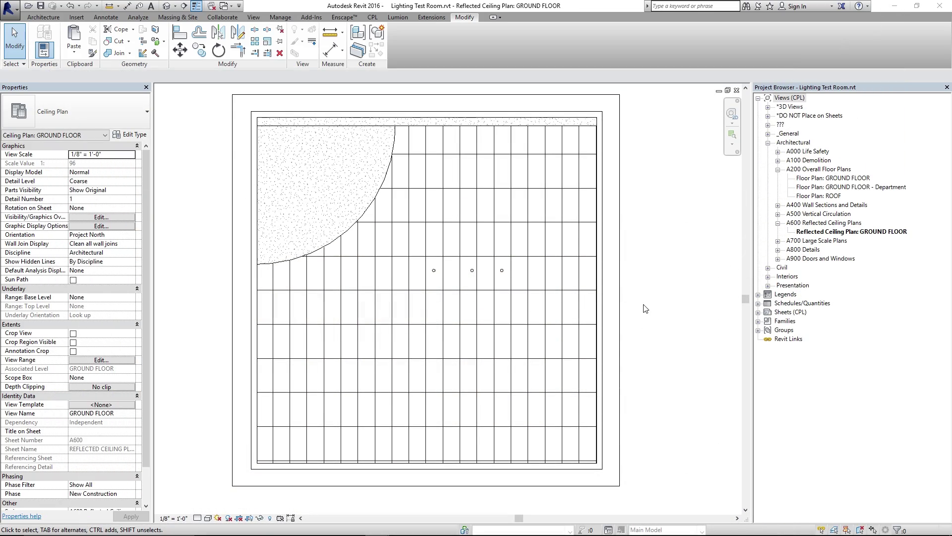
pyautogui.click(501, 271)
pyautogui.press('Delete')
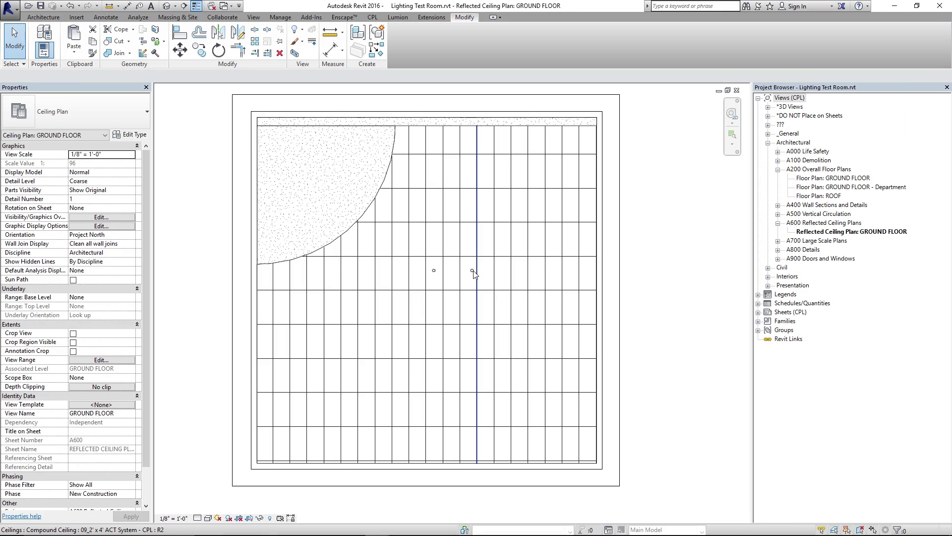
pyautogui.click(473, 271)
pyautogui.press('Delete')
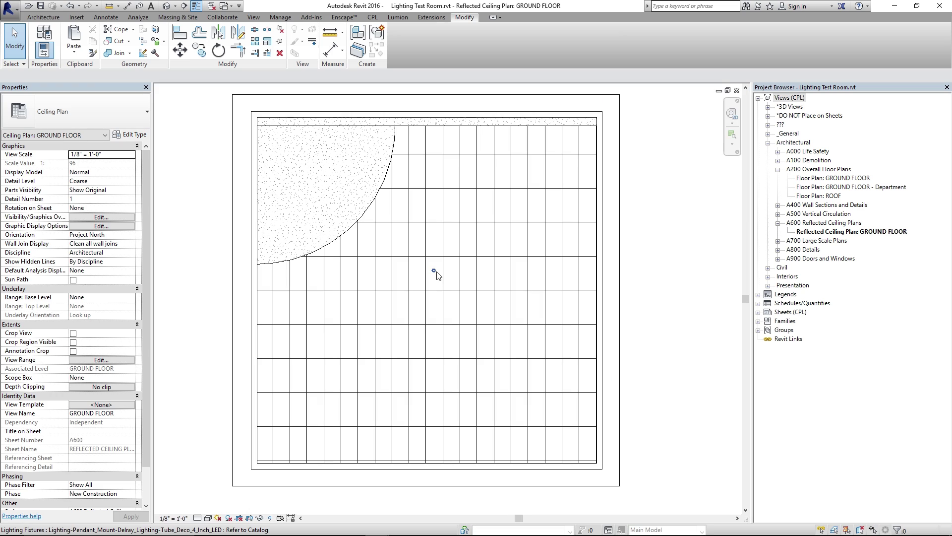
pyautogui.click(434, 271)
pyautogui.press('Delete')
# - Start an in-place model component in the Lighting Fixtures category, accepting the suggested family name
pyautogui.moveTo(662, 244); pyautogui.dragTo(634, 315, button='middle')
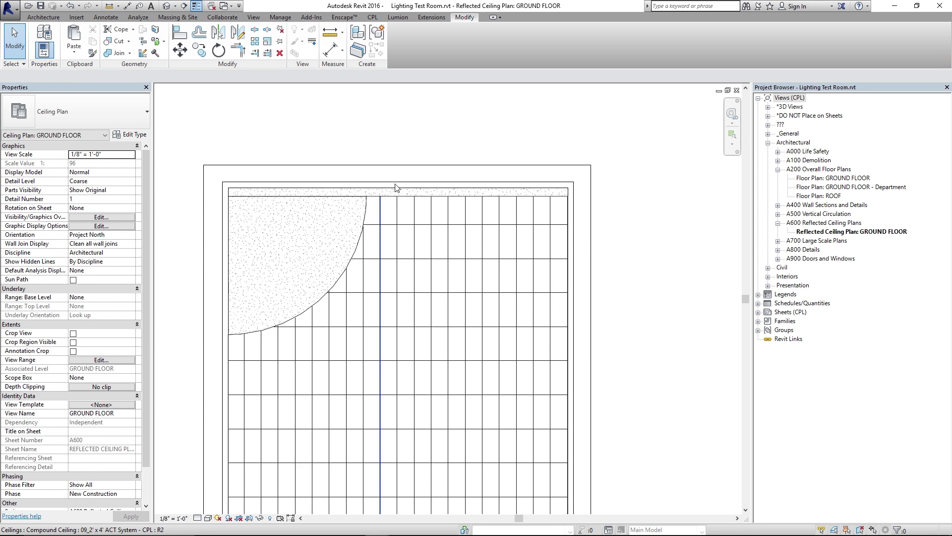
pyautogui.scroll(3, 395, 187)
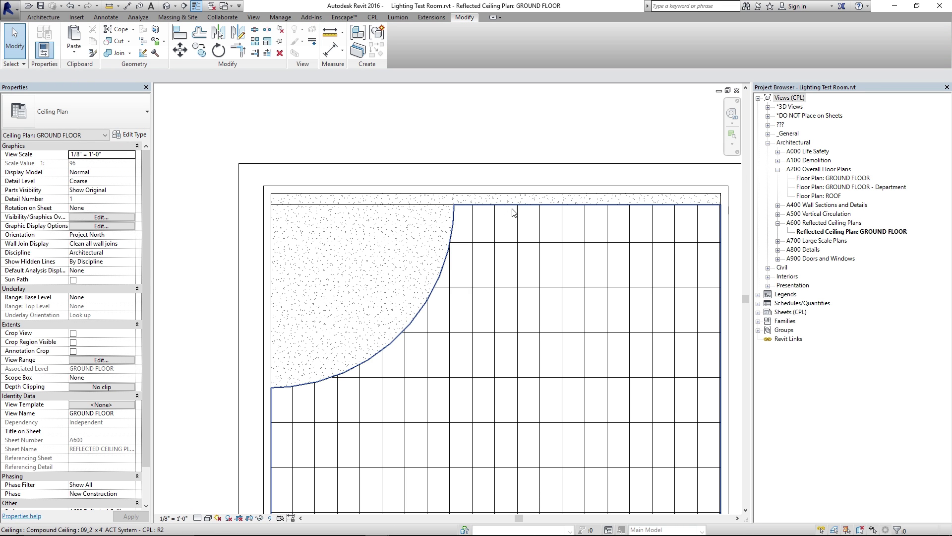
pyautogui.moveTo(513, 212); pyautogui.dragTo(495, 214, button='middle')
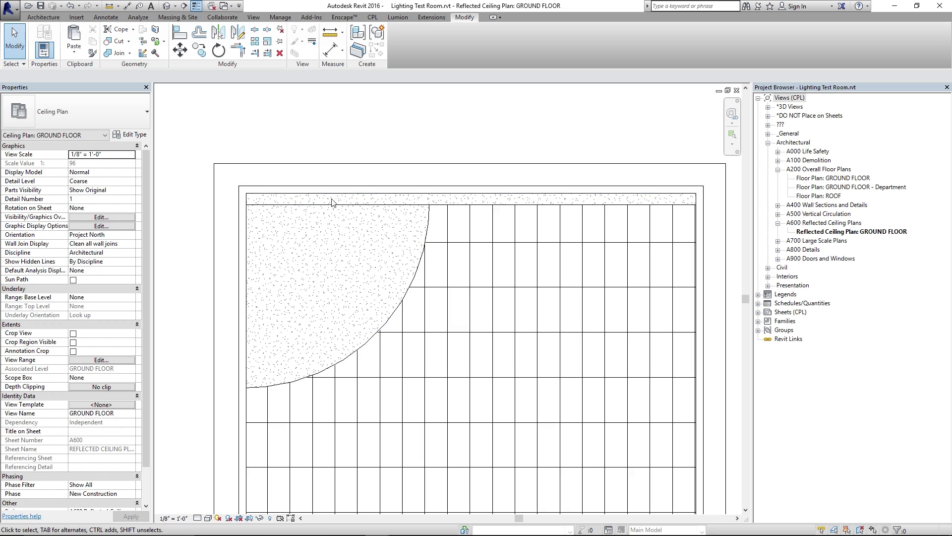
pyautogui.scroll(-3, 516, 140)
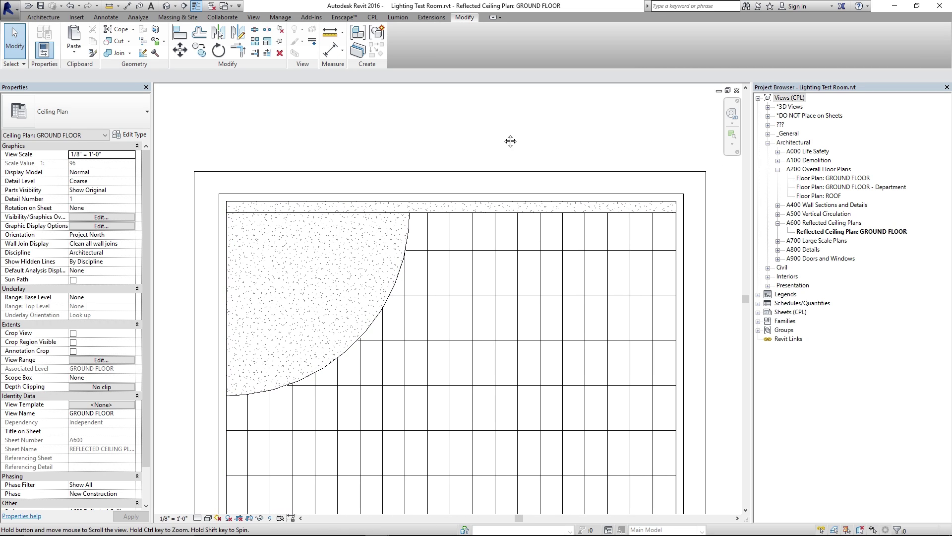
pyautogui.scroll(2, 512, 142)
pyautogui.scroll(3, 484, 134)
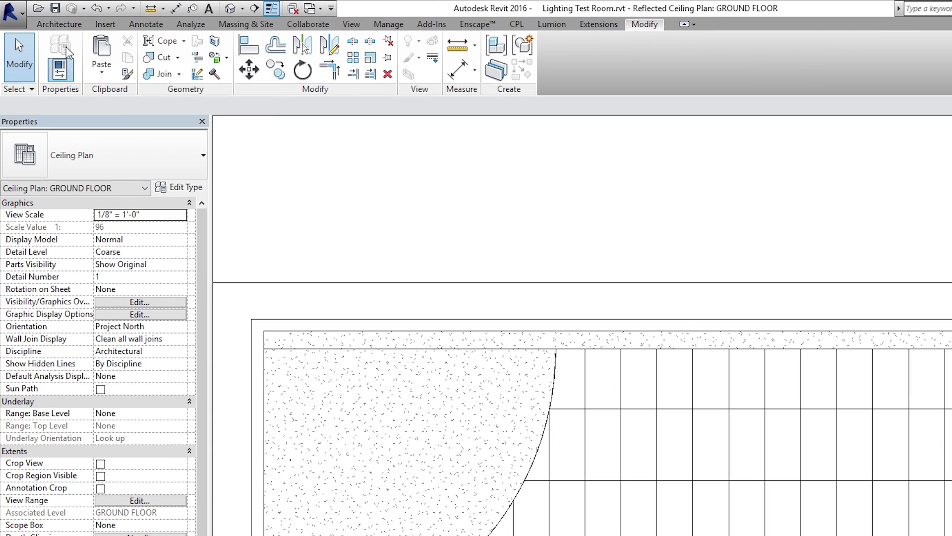
pyautogui.click(43, 17)
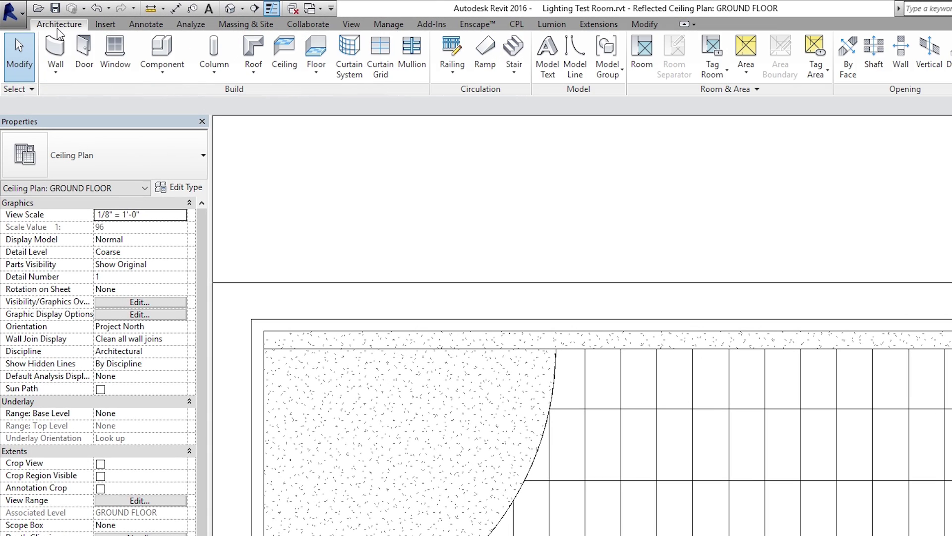
pyautogui.click(174, 53)
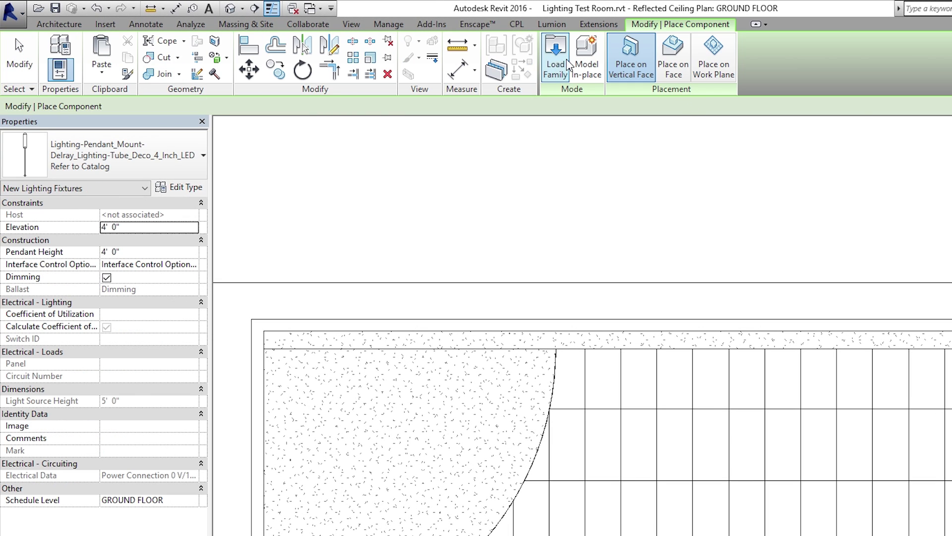
pyautogui.click(586, 61)
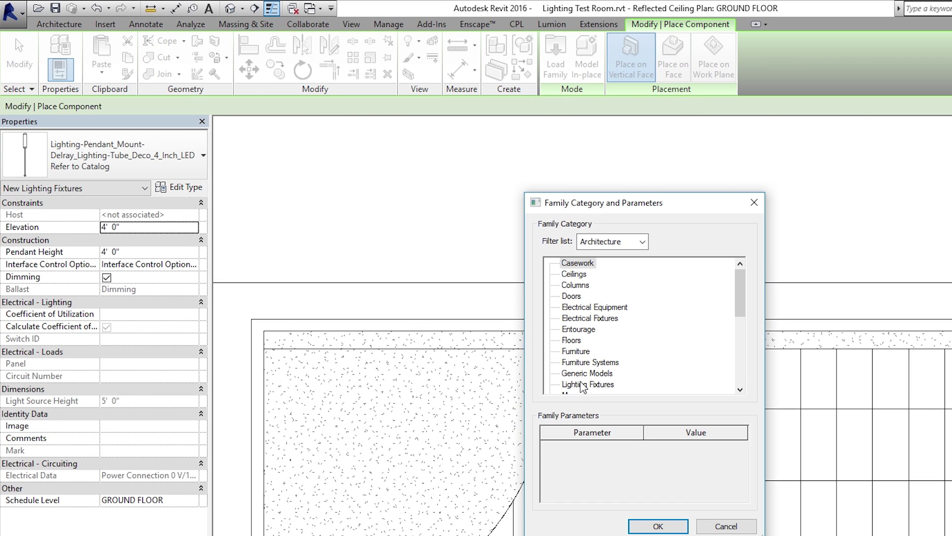
pyautogui.click(583, 377)
pyautogui.click(576, 385)
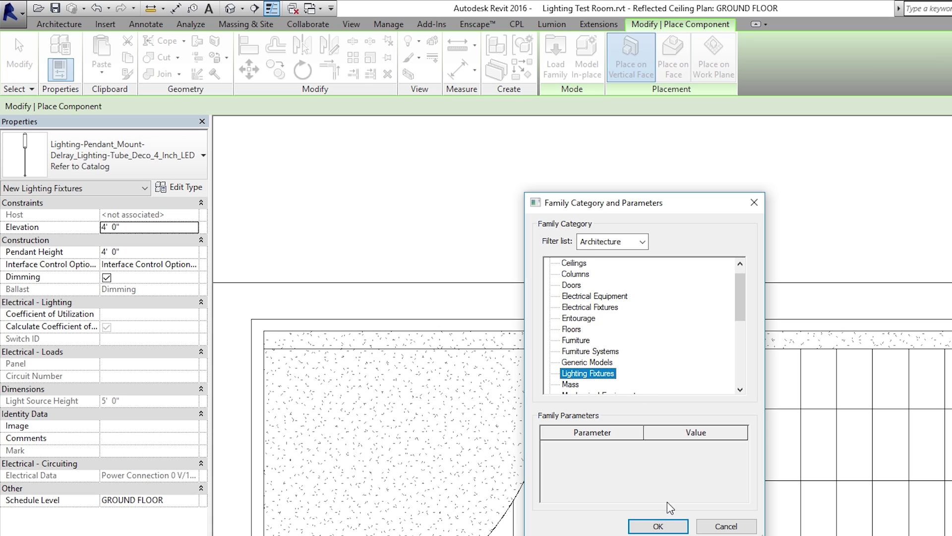
pyautogui.click(654, 527)
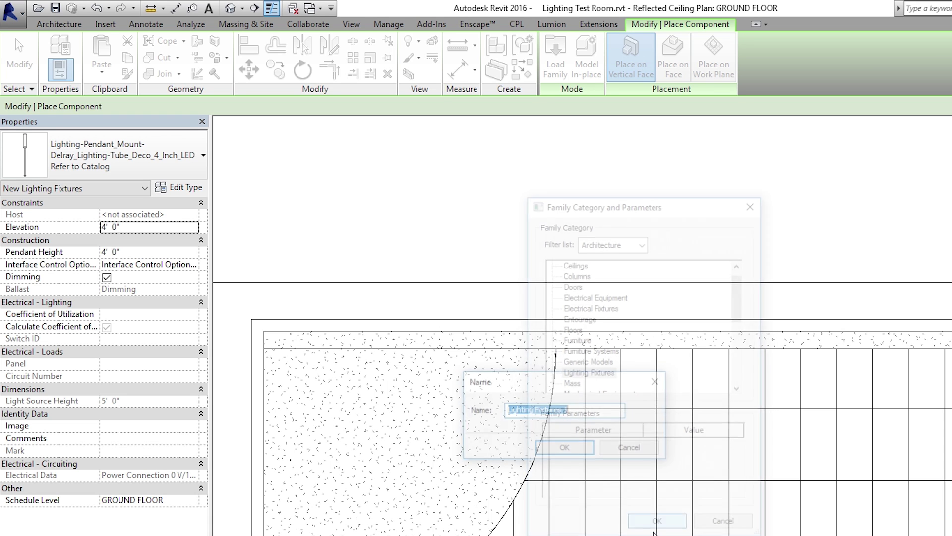
pyautogui.click(565, 448)
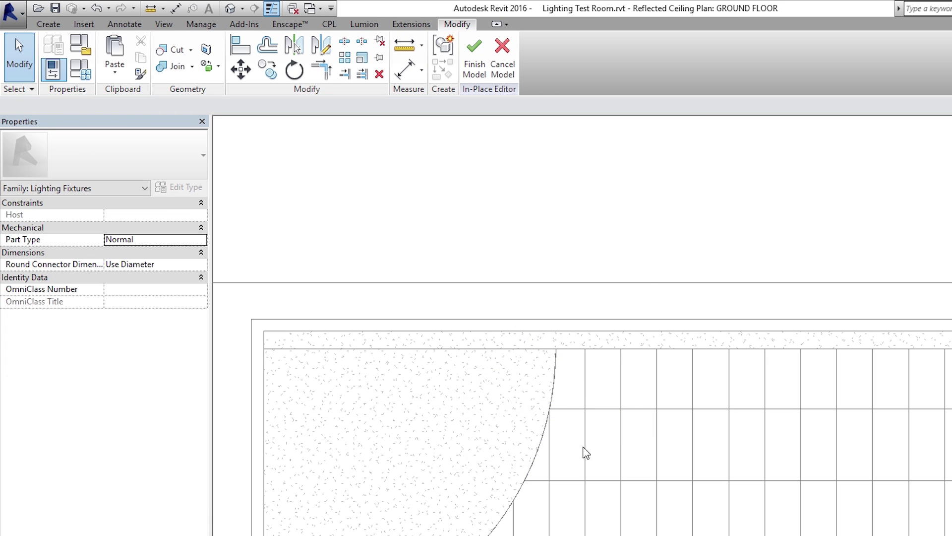
# - Begin a solid extrusion from 8' 4" to 8' 6" and assign _Lighting material as its material
pyautogui.click(48, 23)
pyautogui.click(117, 50)
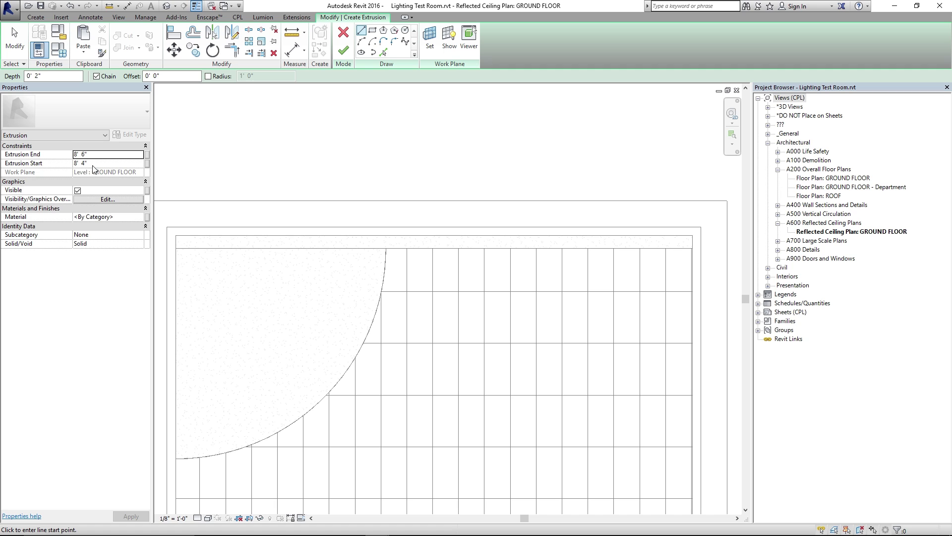
pyautogui.click(141, 216)
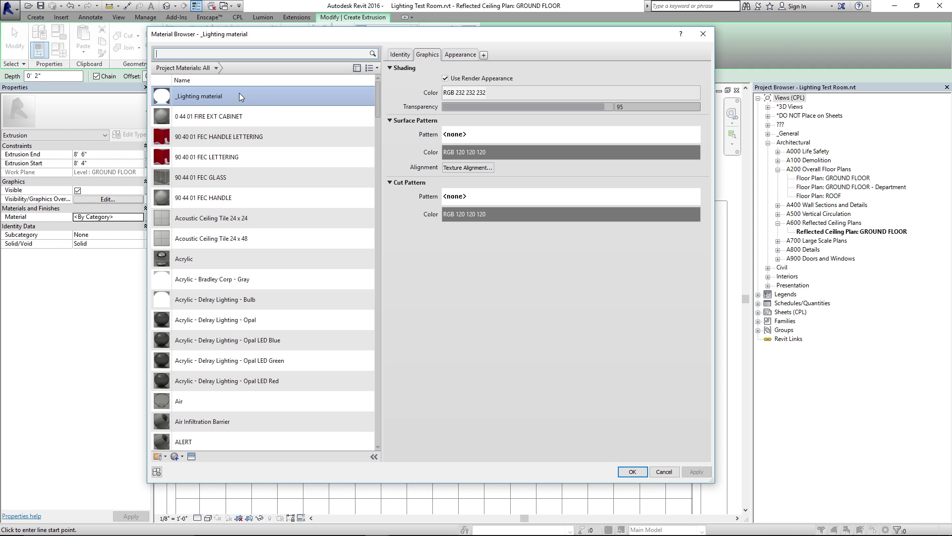
pyautogui.doubleClick(233, 97)
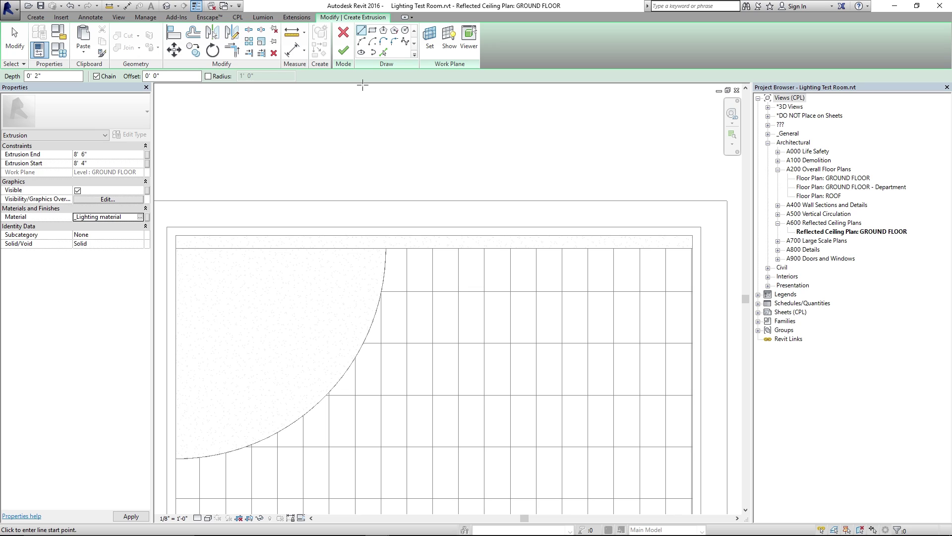
# - Sketch a rectangle about 39' 11 1/2" long over the narrow cove strip along the room's upper wall, and finish the extrusion and in-place model
pyautogui.click(177, 236)
pyautogui.click(373, 30)
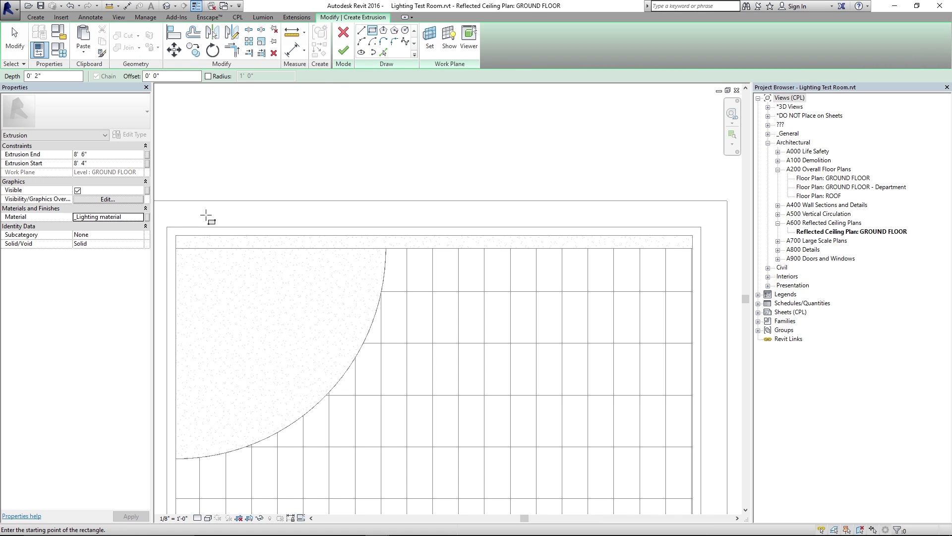
pyautogui.click(176, 236)
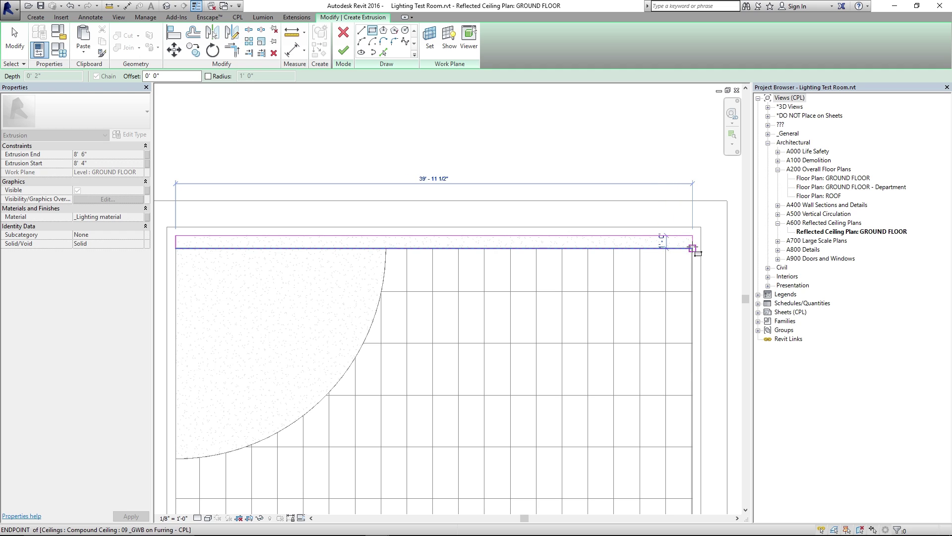
pyautogui.click(693, 248)
pyautogui.click(343, 50)
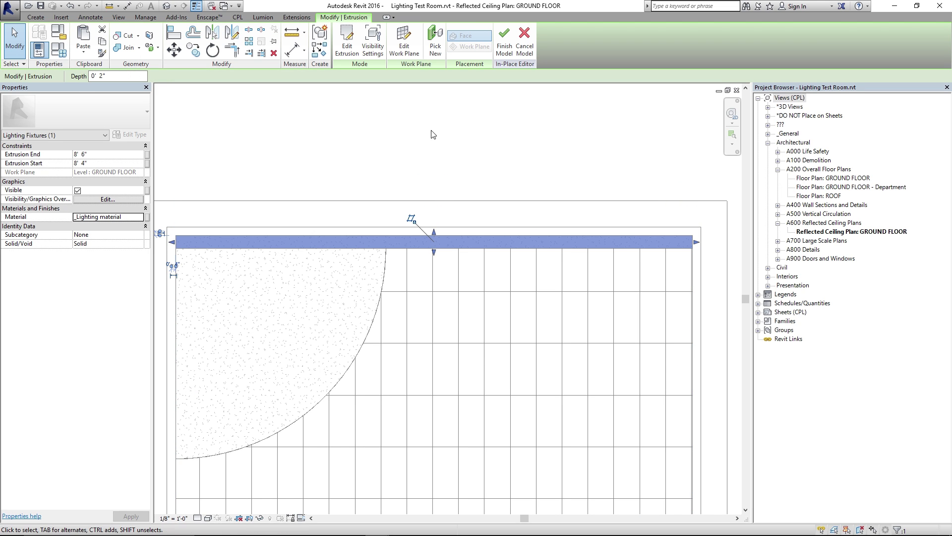
pyautogui.click(471, 135)
pyautogui.click(342, 46)
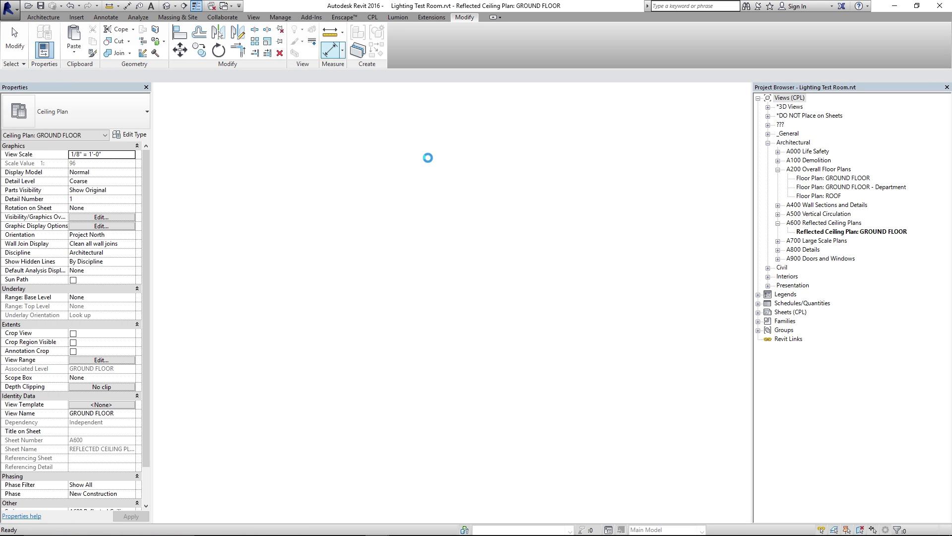
# - Switch to Enscape and examine the cove light washing down the wall and the room corner
pyautogui.moveTo(387, 155); pyautogui.dragTo(423, 160, button='middle')
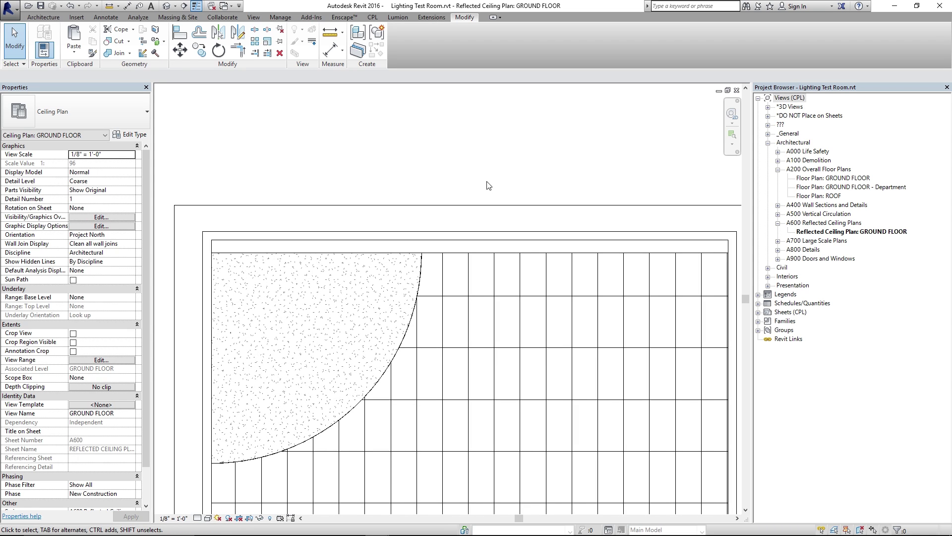
pyautogui.scroll(-3, 482, 169)
pyautogui.moveTo(342, 535)
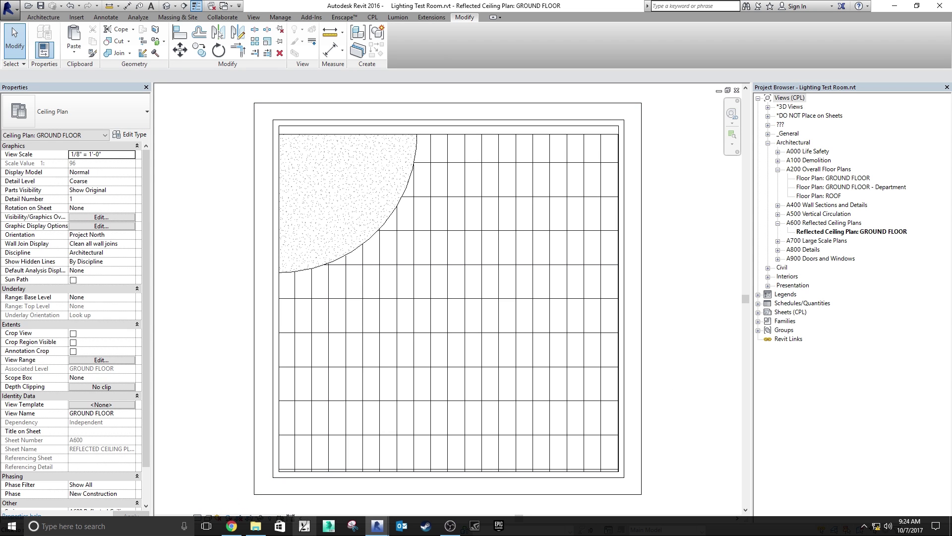
pyautogui.moveTo(378, 530)
pyautogui.click(427, 483)
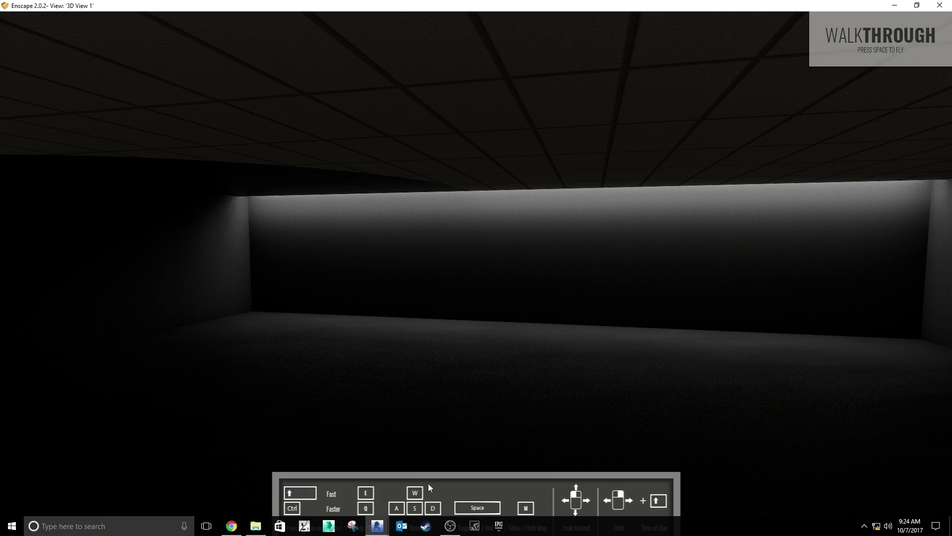
pyautogui.moveTo(458, 318); pyautogui.dragTo(629, 288)
pyautogui.moveTo(530, 304); pyautogui.dragTo(575, 295)
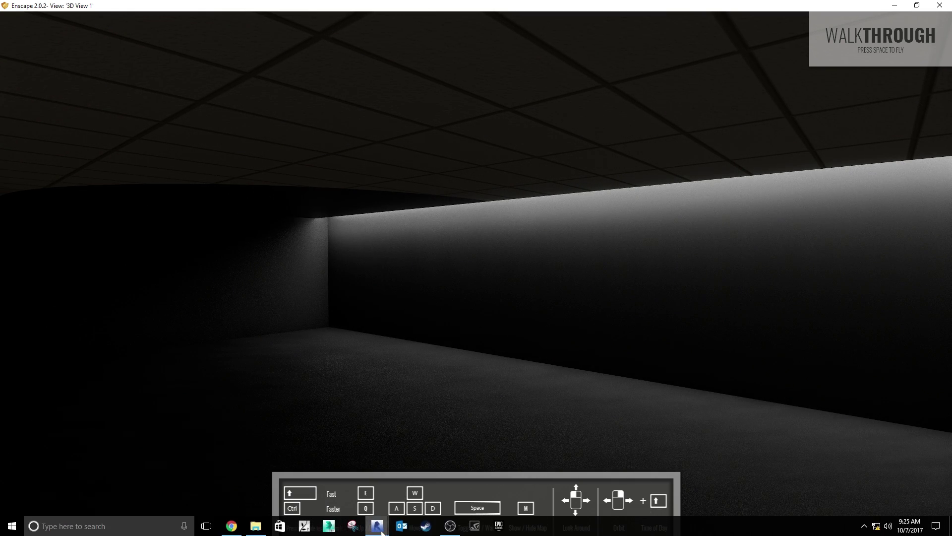
# - Switch back to Revit and set the self-illumination luminance of _Lighting material to 10,000
pyautogui.moveTo(378, 527)
pyautogui.click(322, 476)
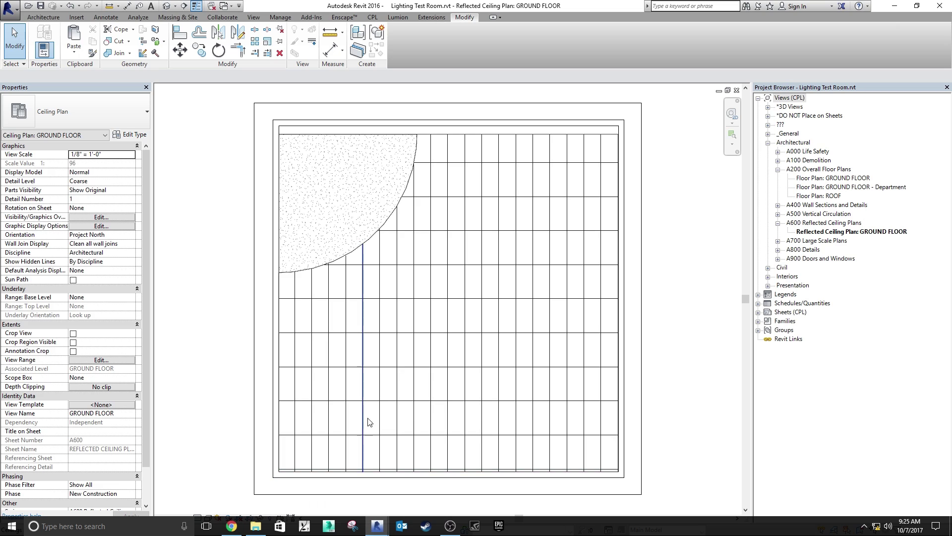
pyautogui.click(280, 18)
pyautogui.click(43, 39)
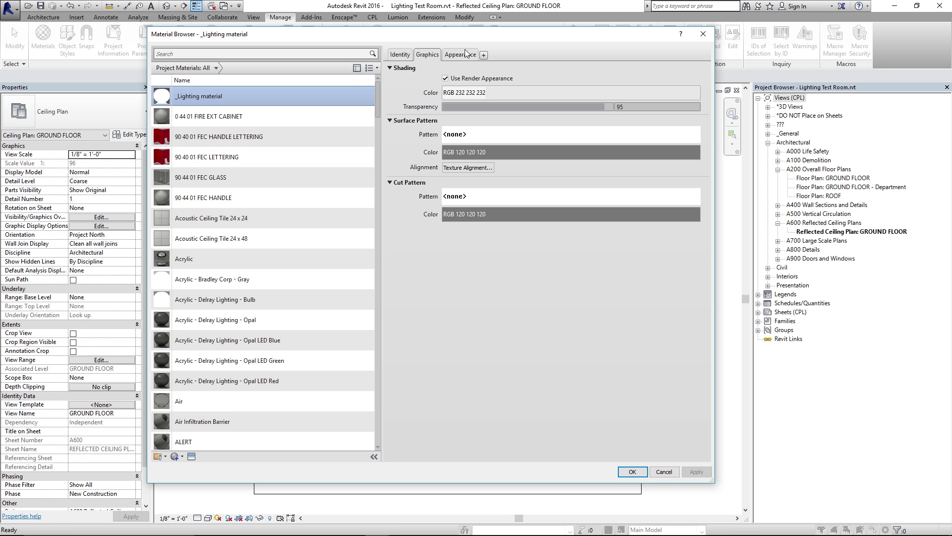
pyautogui.click(462, 55)
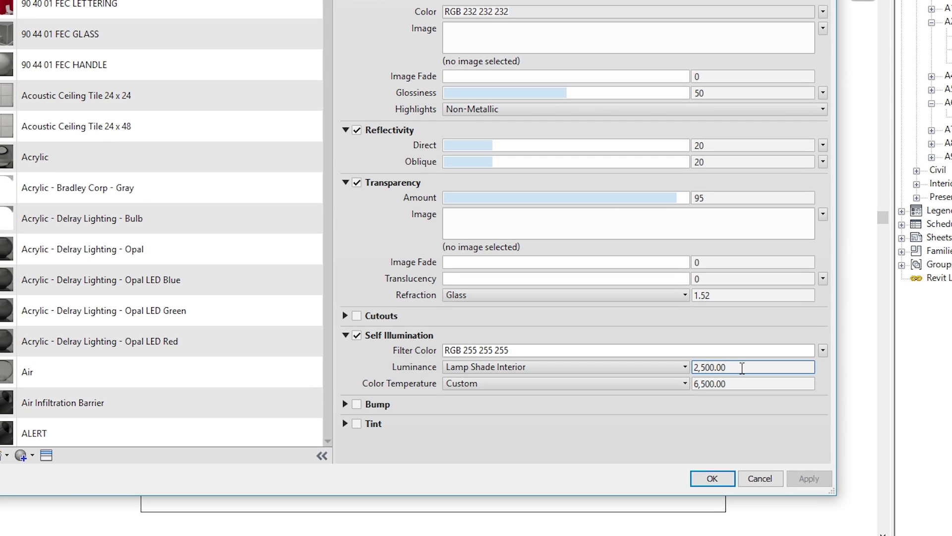
pyautogui.doubleClick(742, 367)
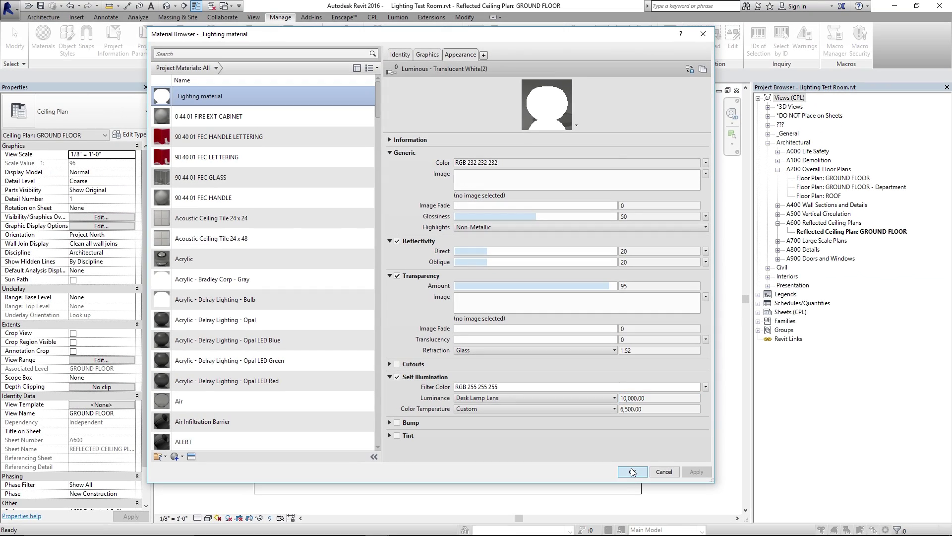
pyautogui.press('Return')
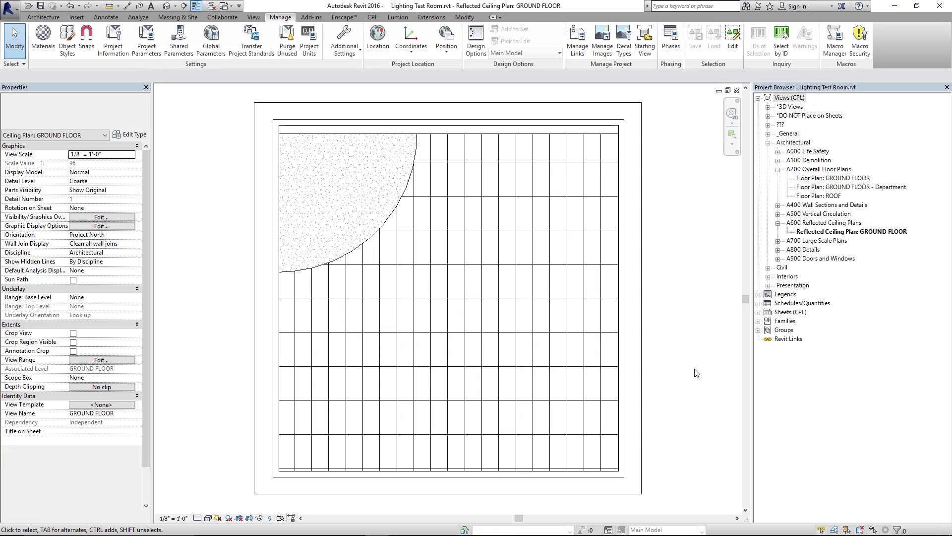
# - Switch to Enscape and examine the effect of the new luminance on the cove wall, floor and ceiling from several angles
pyautogui.moveTo(388, 532)
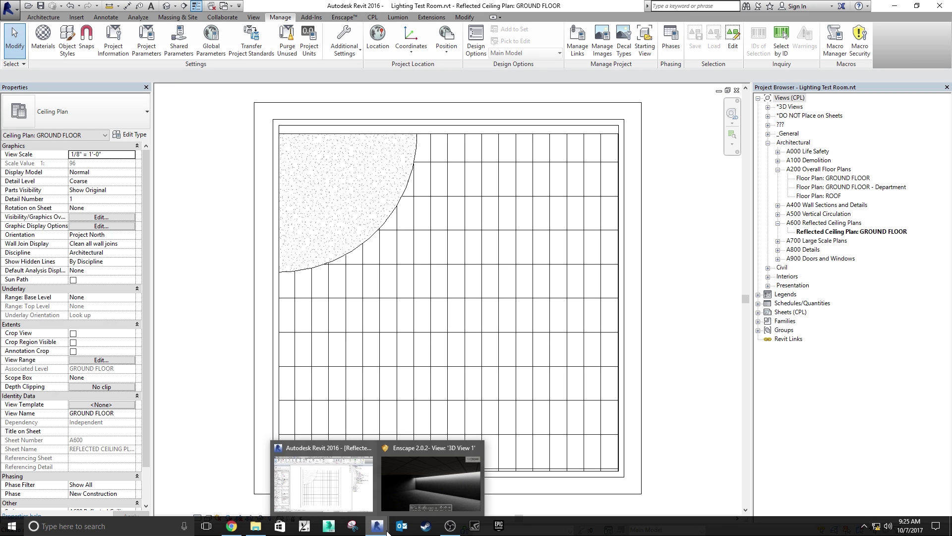
pyautogui.click(425, 446)
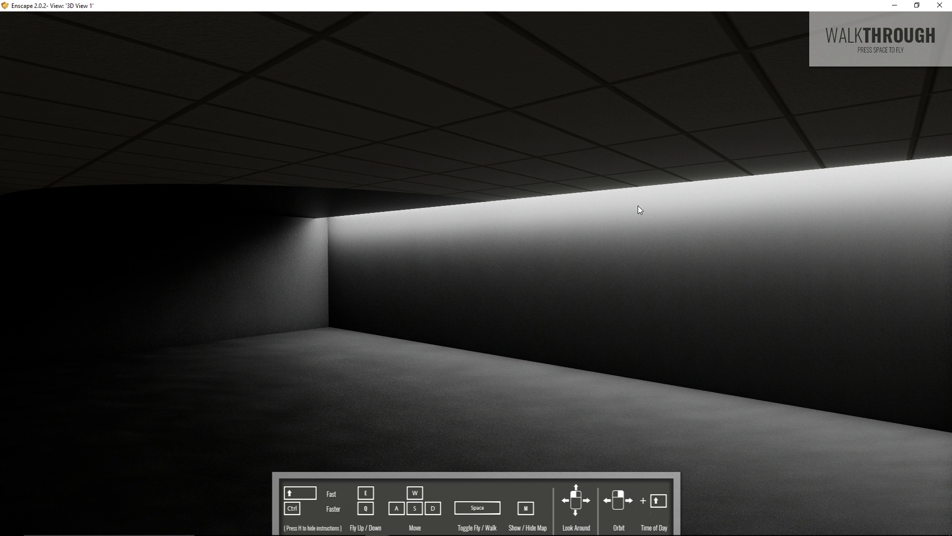
pyautogui.moveTo(637, 205); pyautogui.dragTo(605, 208)
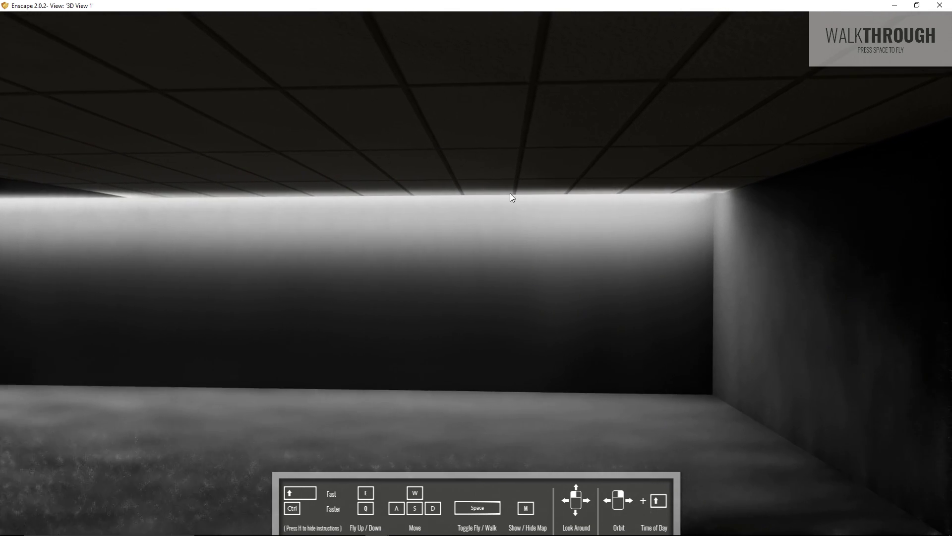
pyautogui.moveTo(511, 194); pyautogui.dragTo(550, 213)
pyautogui.moveTo(222, 279)
pyautogui.mouseDown()
pyautogui.moveTo(258, 275)
pyautogui.moveTo(90, 273)
pyautogui.moveTo(206, 284)
pyautogui.mouseUp()
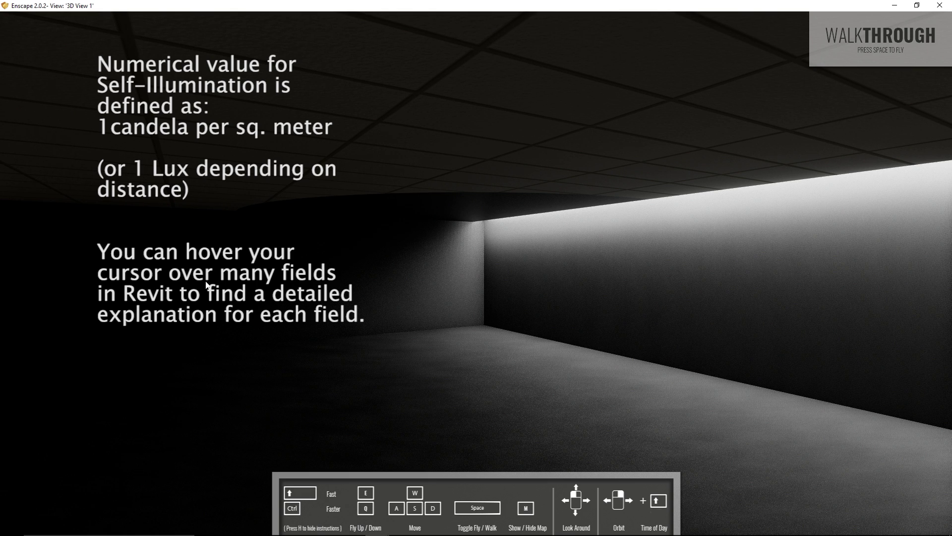
pyautogui.moveTo(470, 230); pyautogui.dragTo(514, 216)
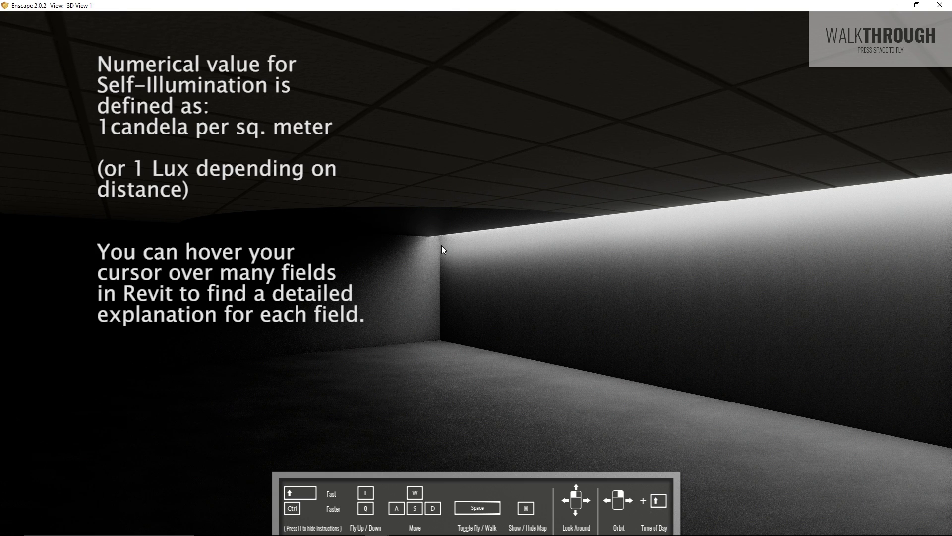
pyautogui.moveTo(443, 250); pyautogui.dragTo(470, 251)
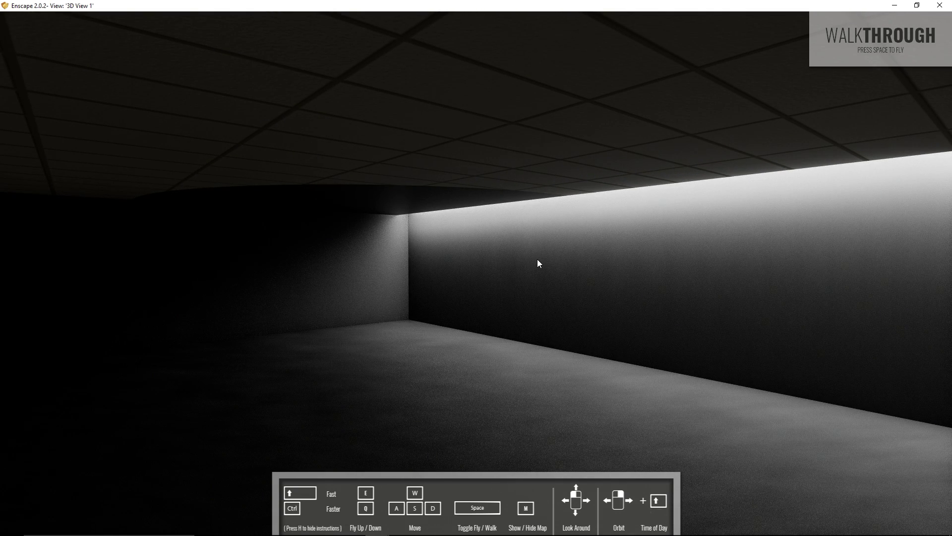
pyautogui.moveTo(537, 259); pyautogui.dragTo(574, 155)
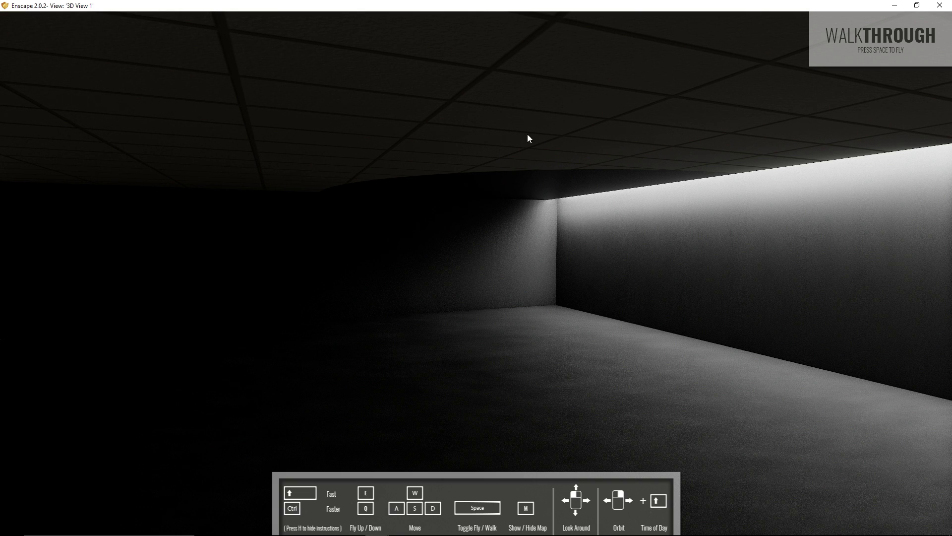
pyautogui.moveTo(539, 255); pyautogui.dragTo(598, 258)
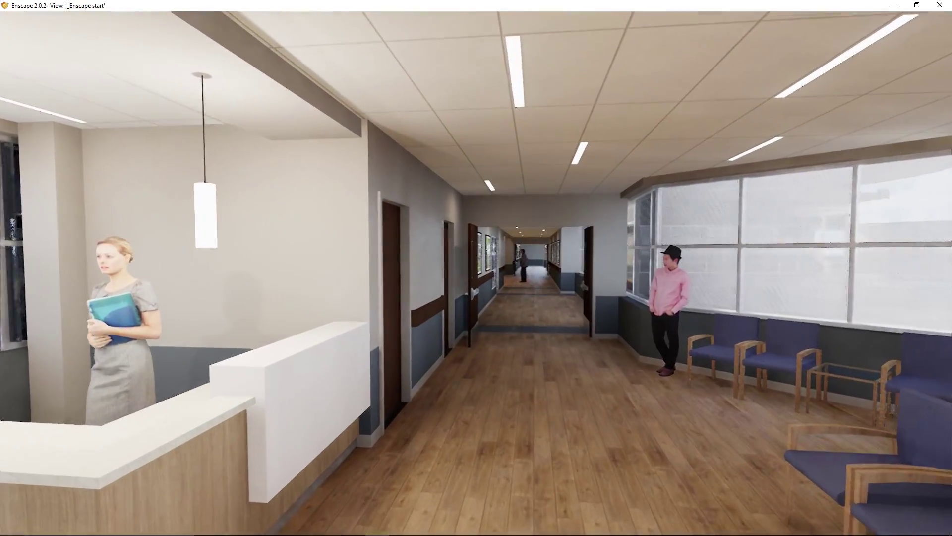